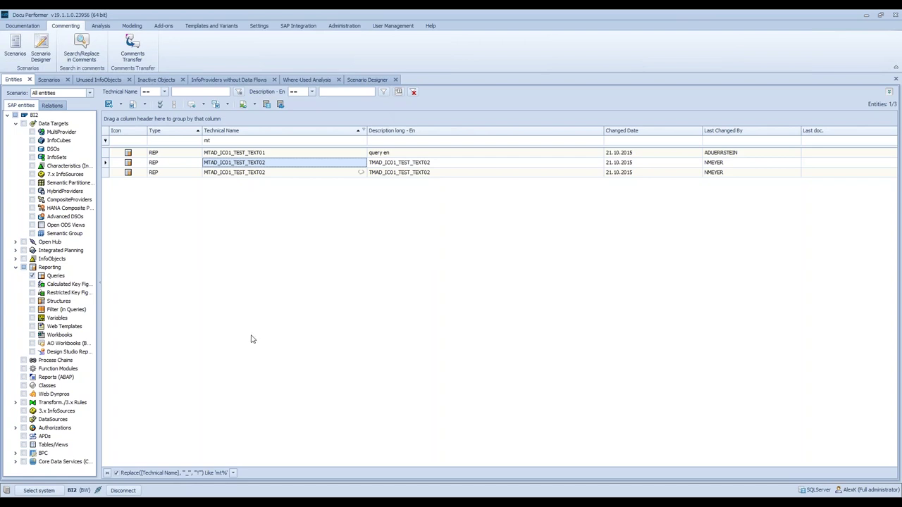
- Switch to the Analysis ribbon and review the Analysis Reports list without running a report
click(100, 27)
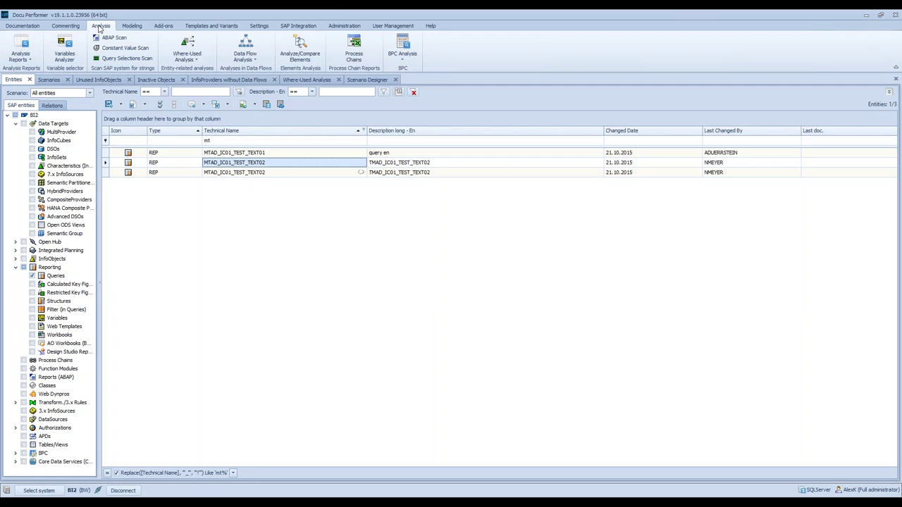
click(19, 58)
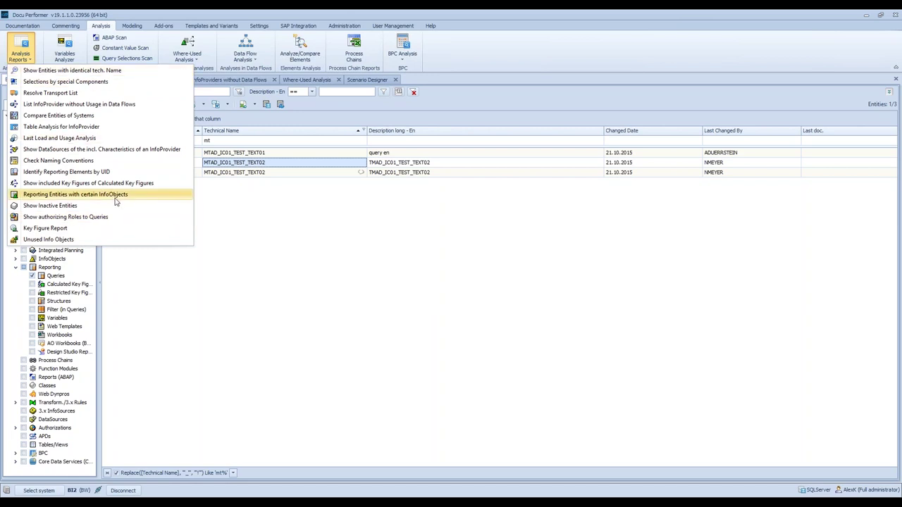
click(116, 195)
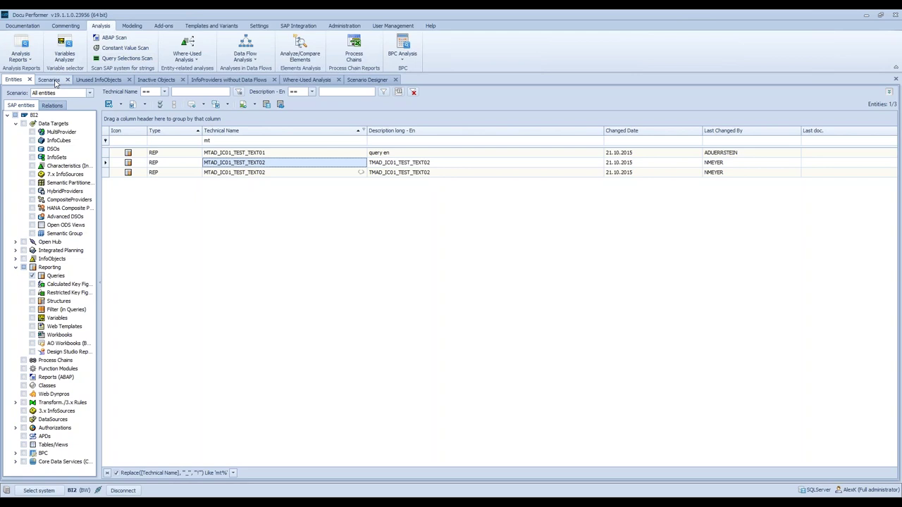
- Open HOUSEKEEPING_PROJECT_2 in the Scenario Designer, review its chapter overview, then return to Edit Mode
click(50, 80)
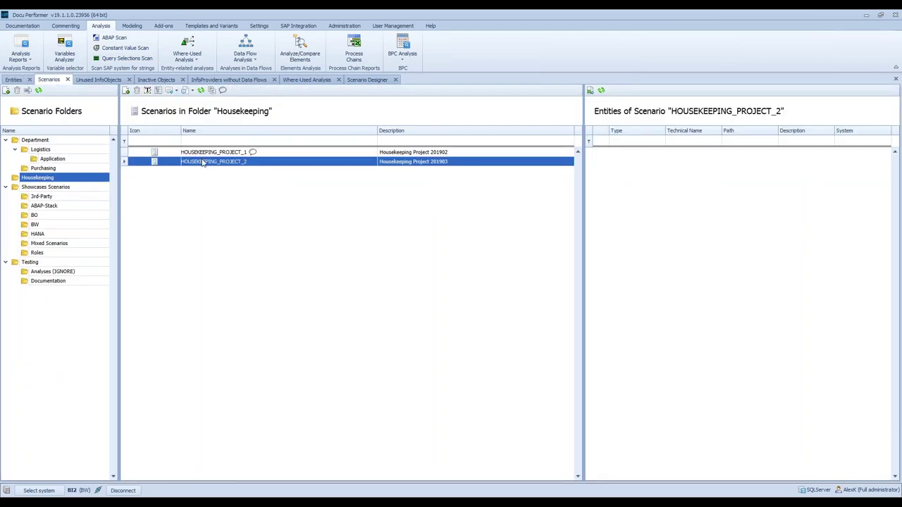
double_click(203, 163)
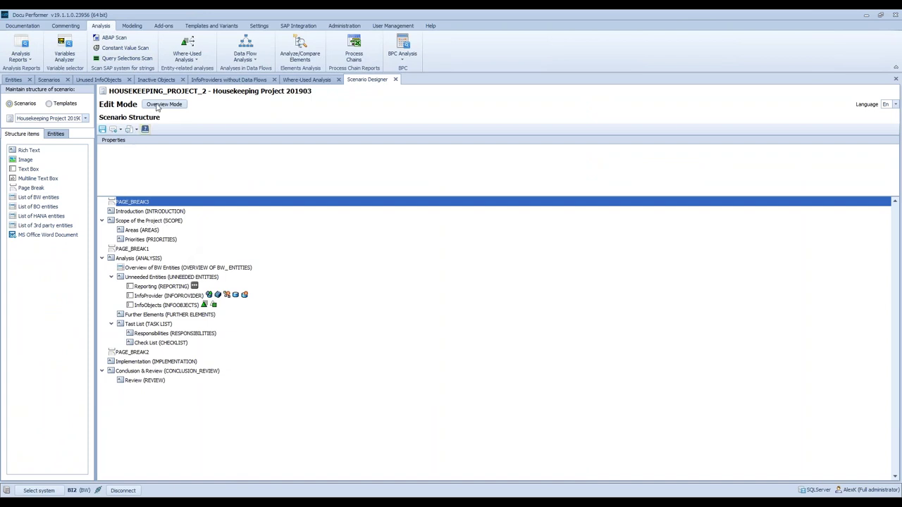
click(164, 104)
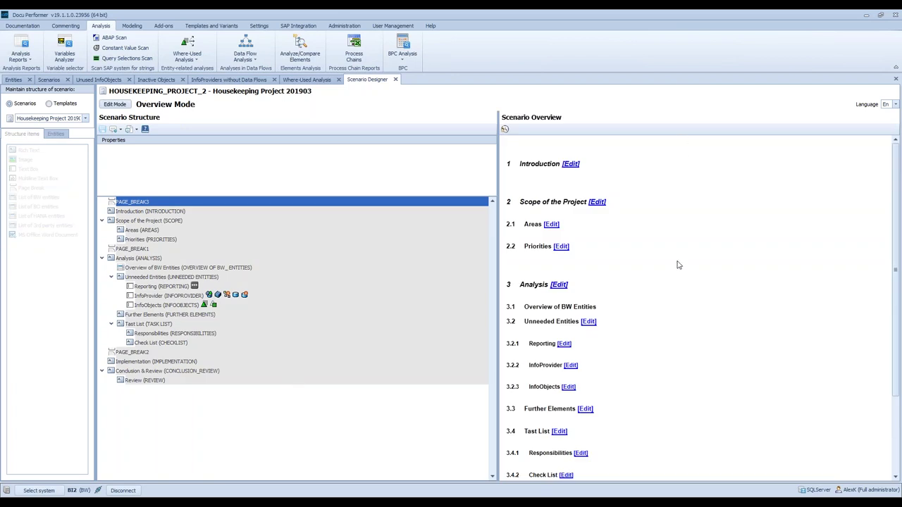
scroll(678, 263, down, 3)
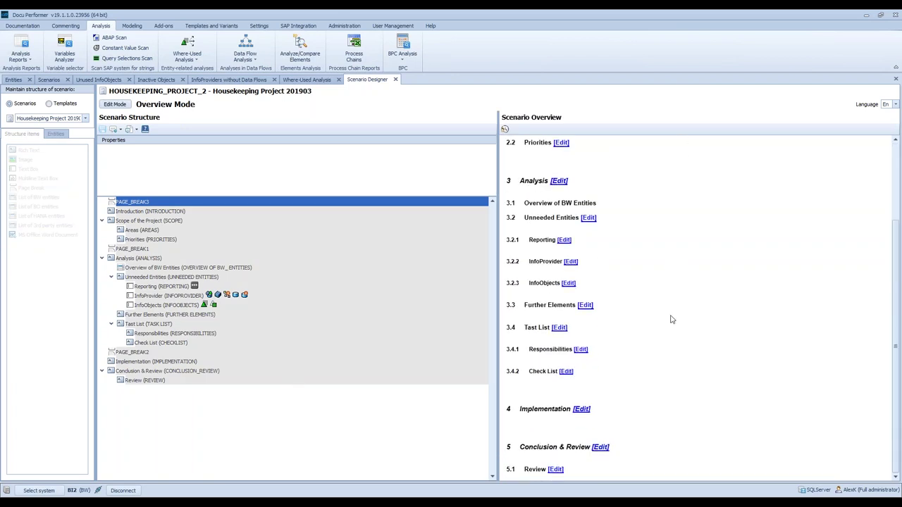
scroll(671, 320, up, 3)
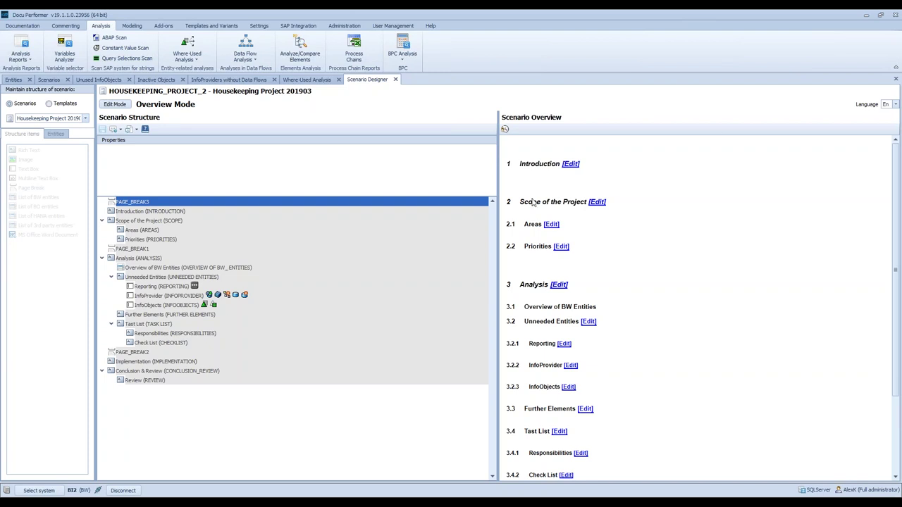
click(897, 81)
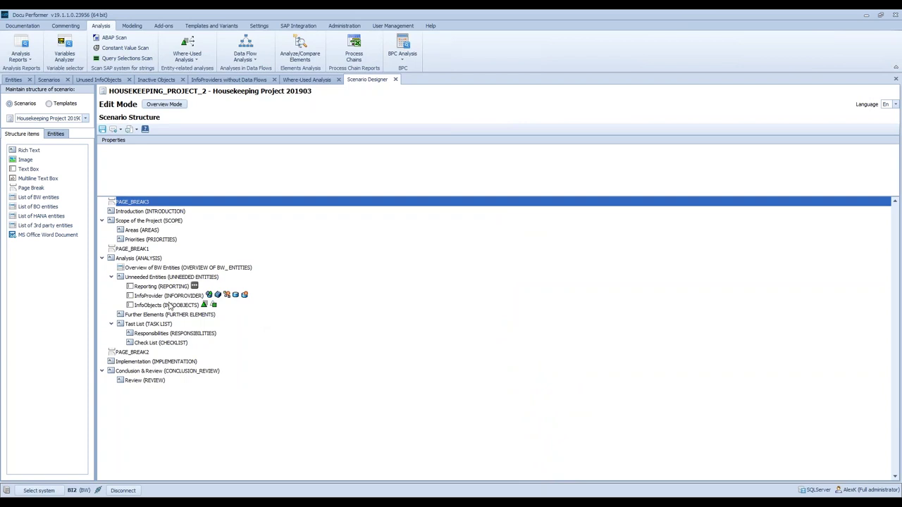
- Inspect the Reporting section's assignment rules and its assigned object types without changing them
click(148, 287)
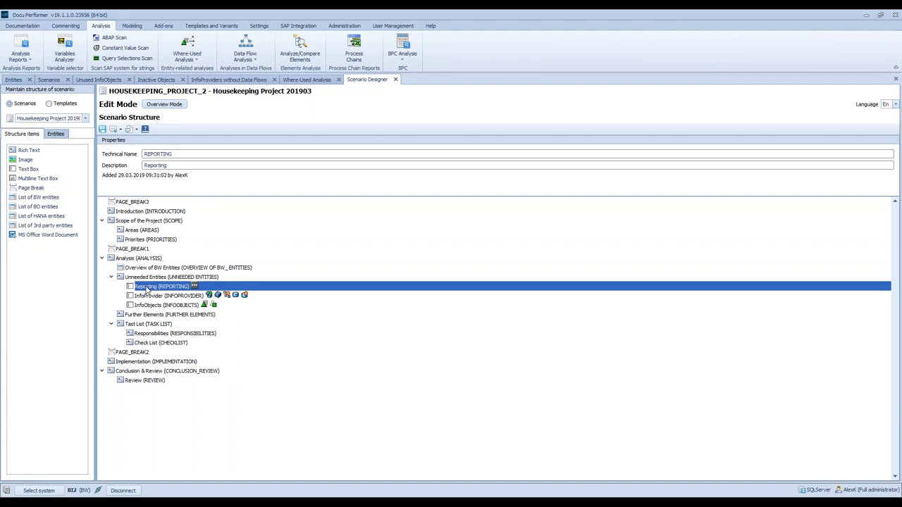
right_click(145, 287)
key(Escape)
right_click(173, 289)
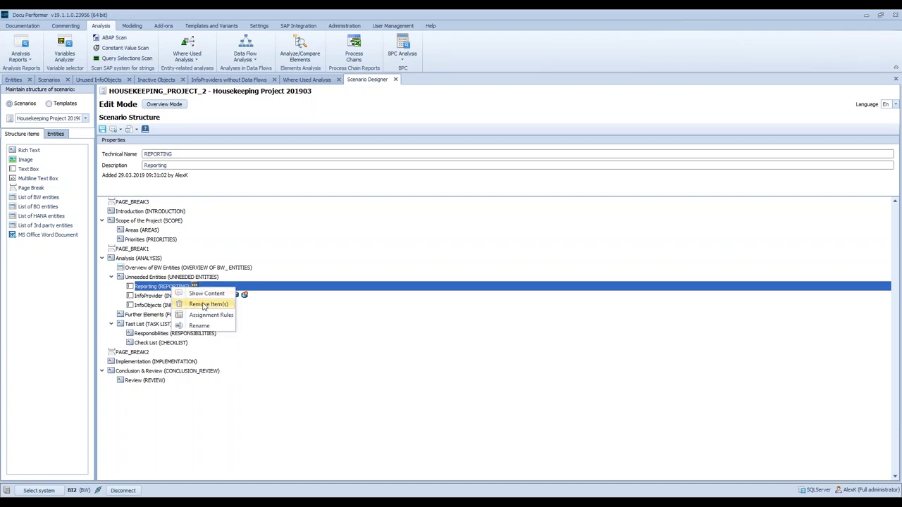
click(197, 315)
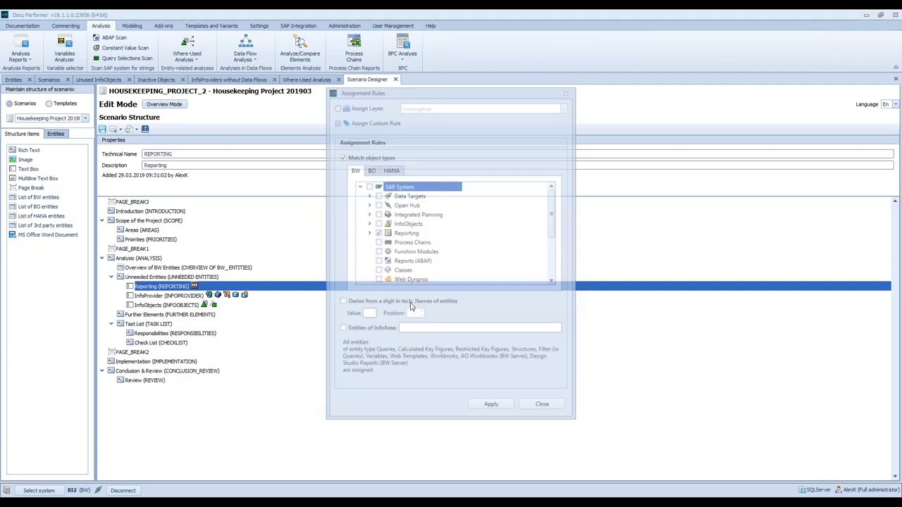
click(368, 233)
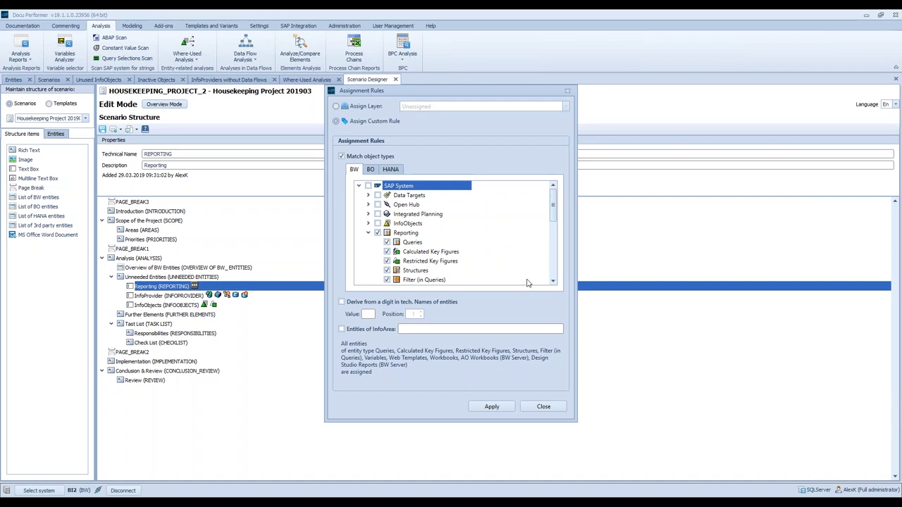
click(543, 408)
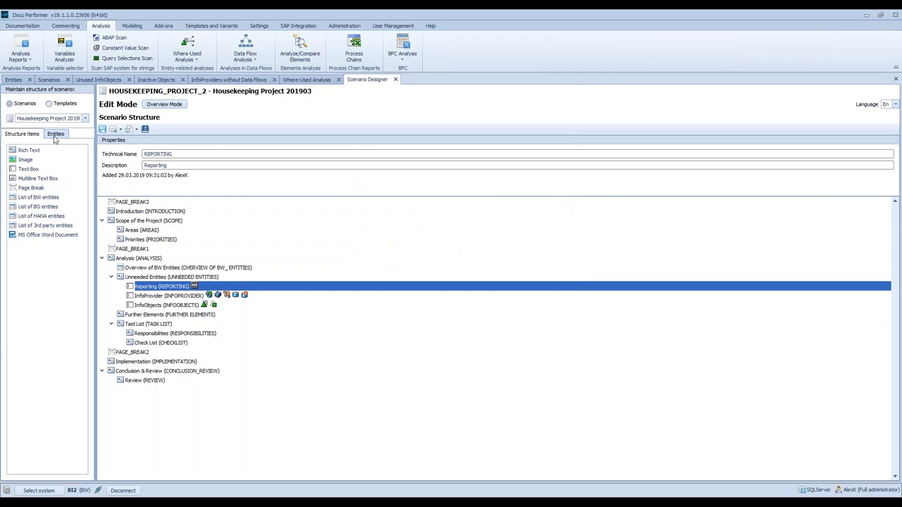
- Glance at the available entities and systems, then go back to the Entities list
click(55, 135)
click(79, 164)
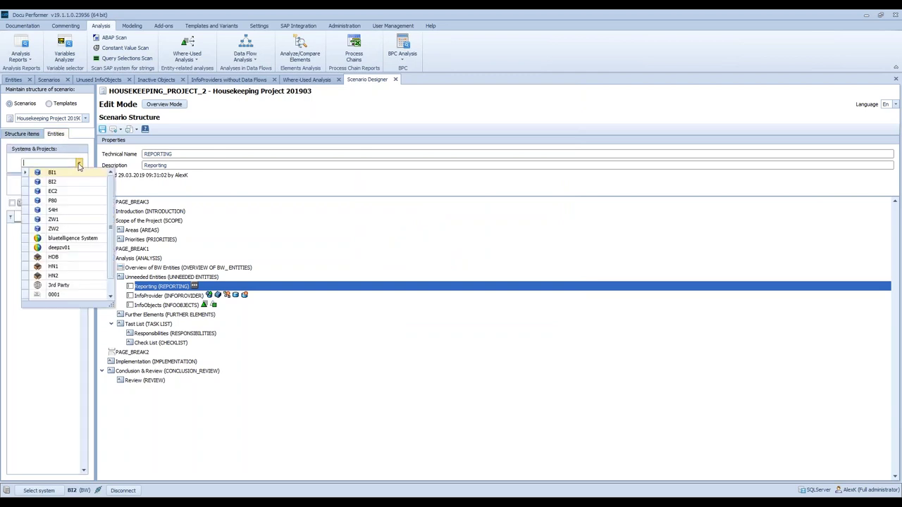
click(79, 164)
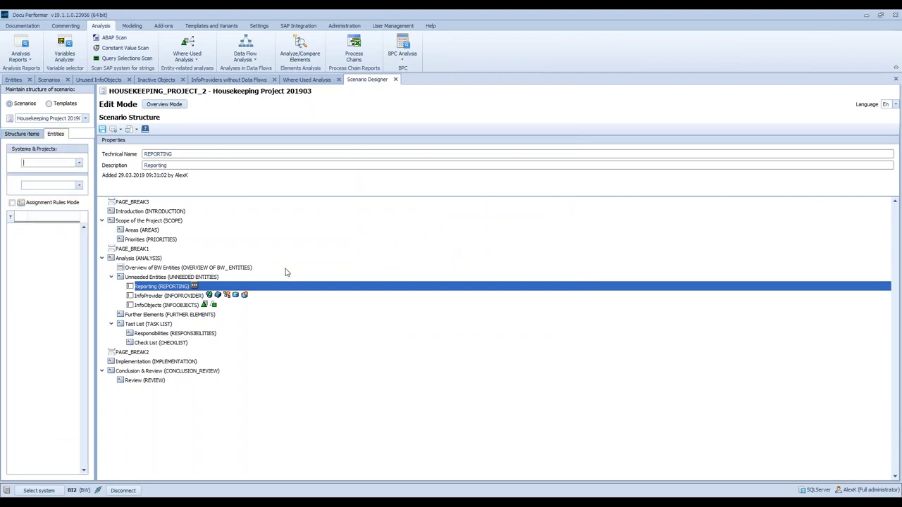
click(13, 79)
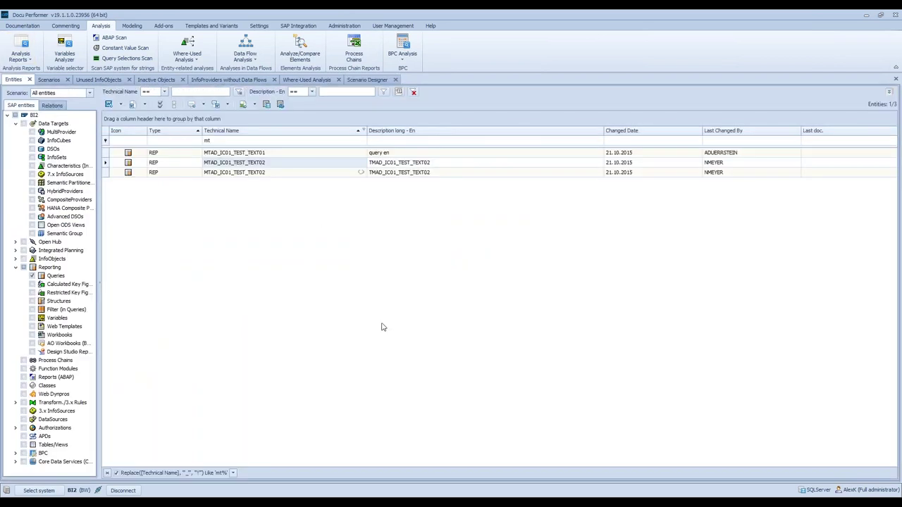
- Leave the MTAD_IC01_TEST_TEXT02 row untouched and display the Housekeeping folder's scenarios
right_click(268, 167)
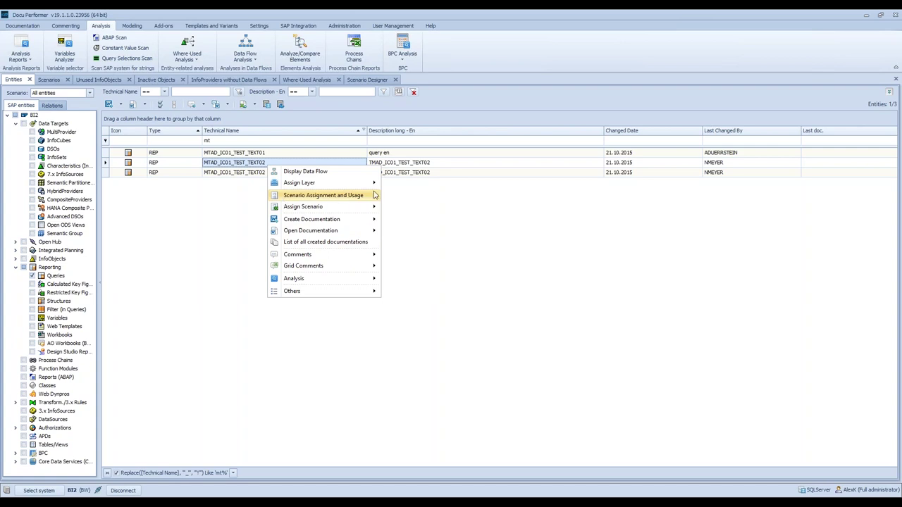
click(204, 213)
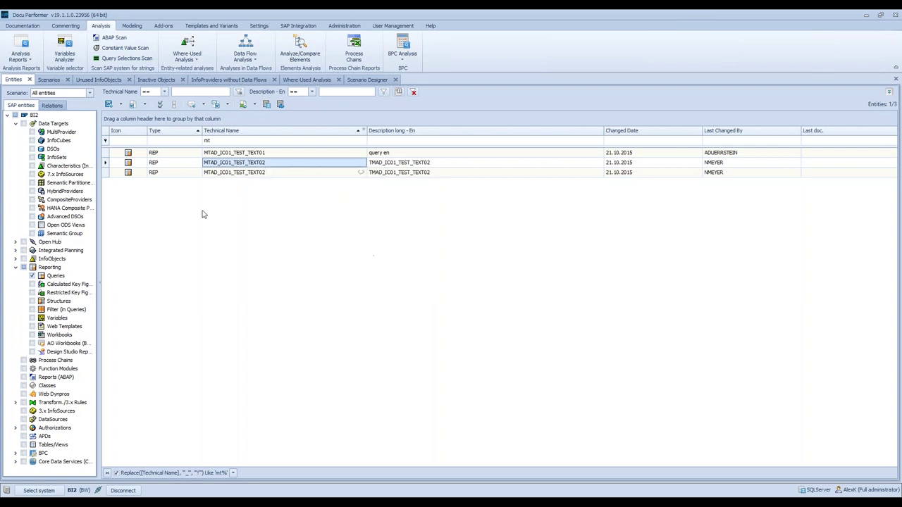
click(358, 82)
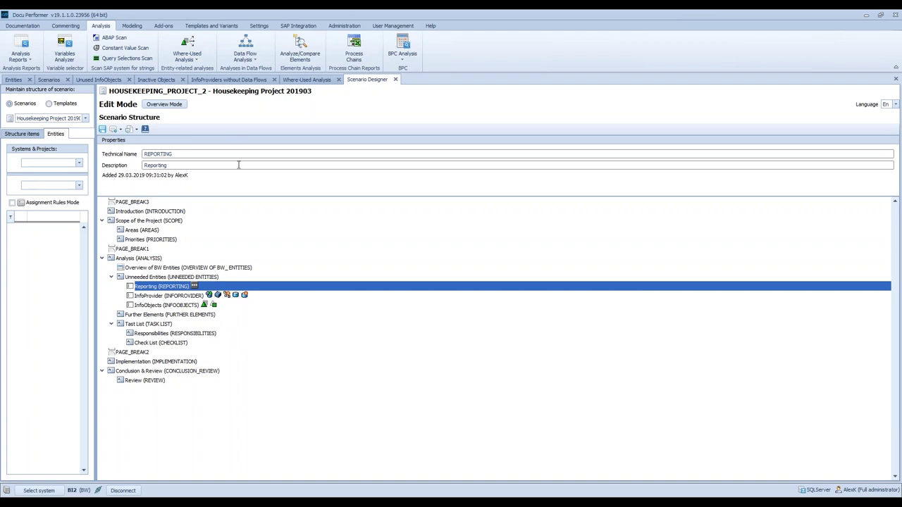
click(49, 80)
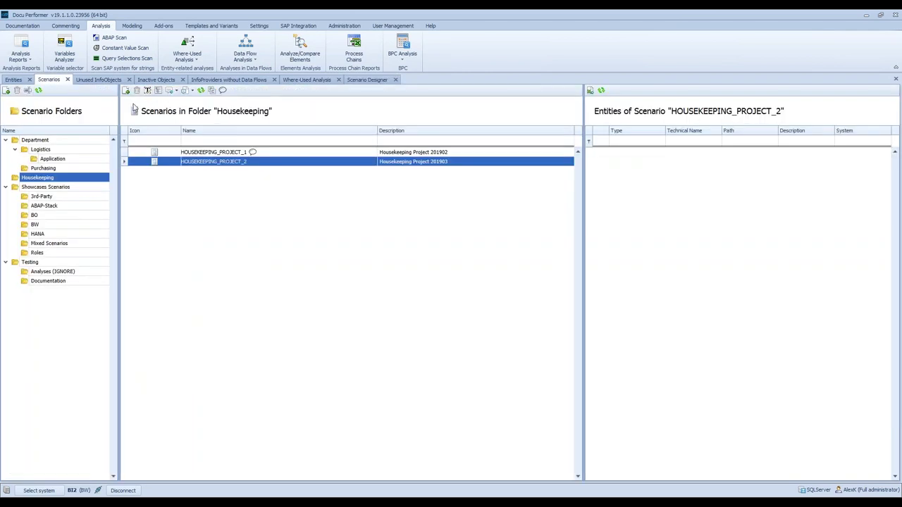
click(368, 79)
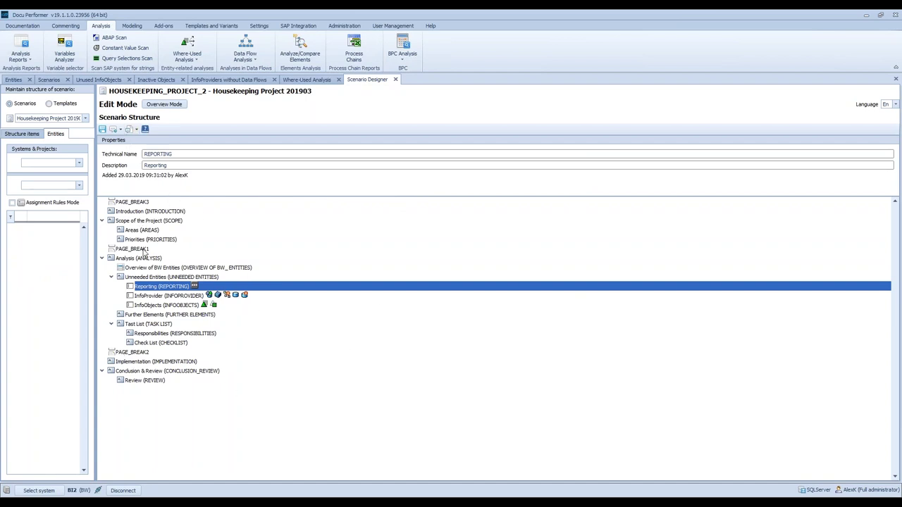
click(61, 82)
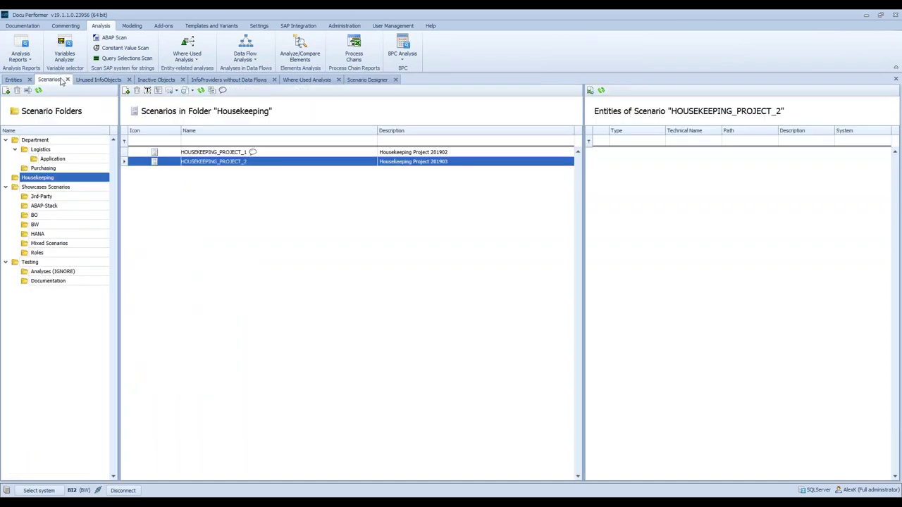
click(211, 90)
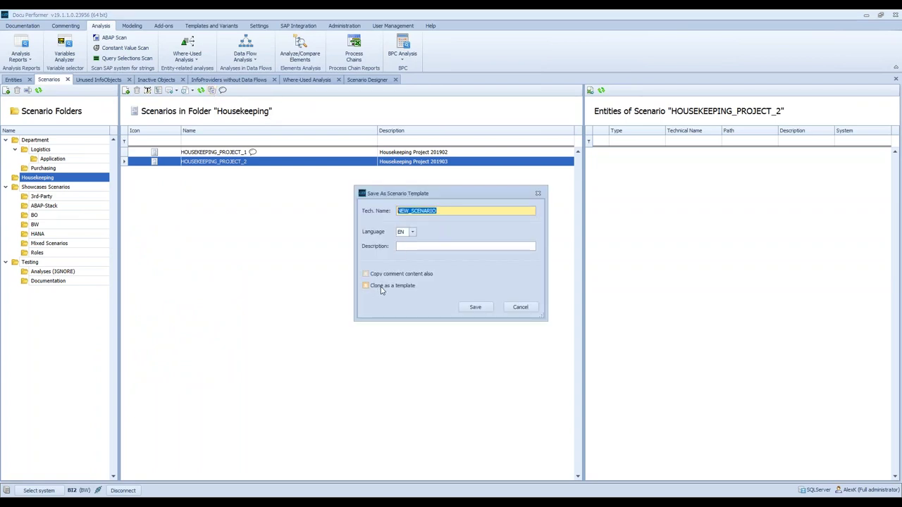
click(520, 308)
click(124, 90)
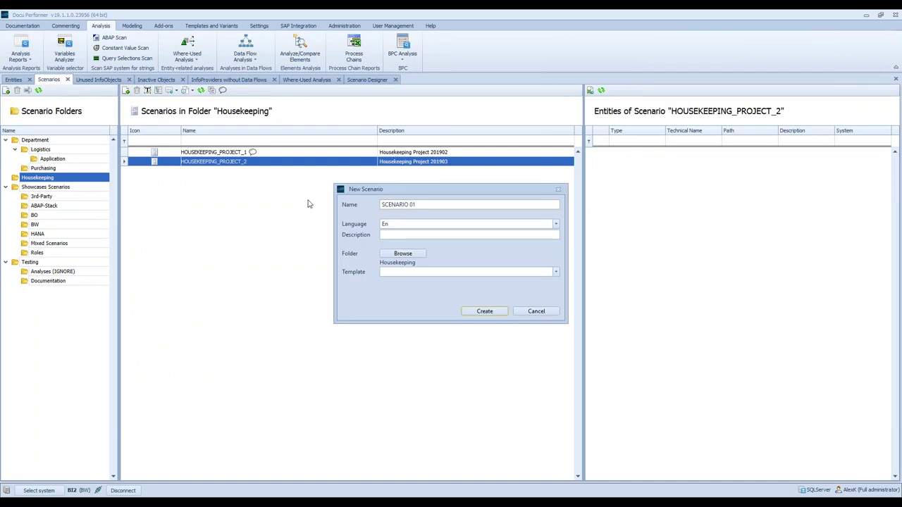
click(416, 274)
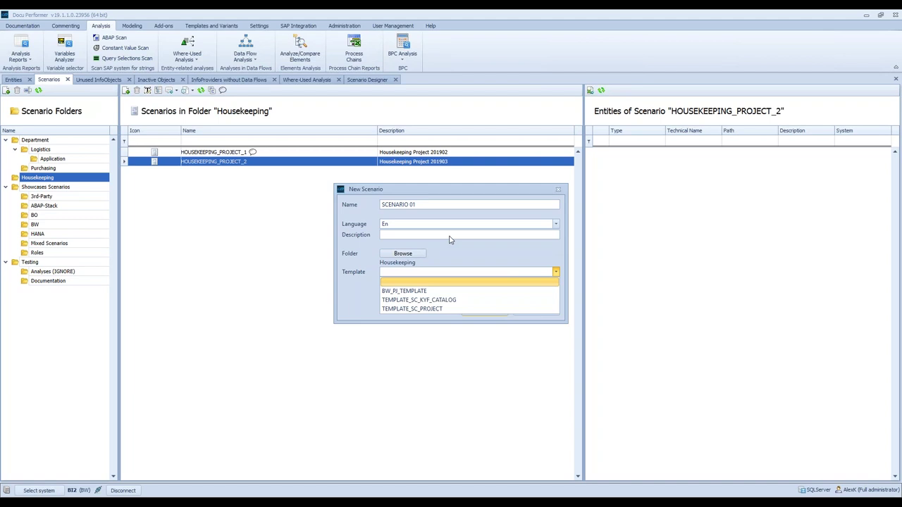
key(Down)
key(Down)
key(Down)
key(Up)
key(Up)
key(Up)
key(Return)
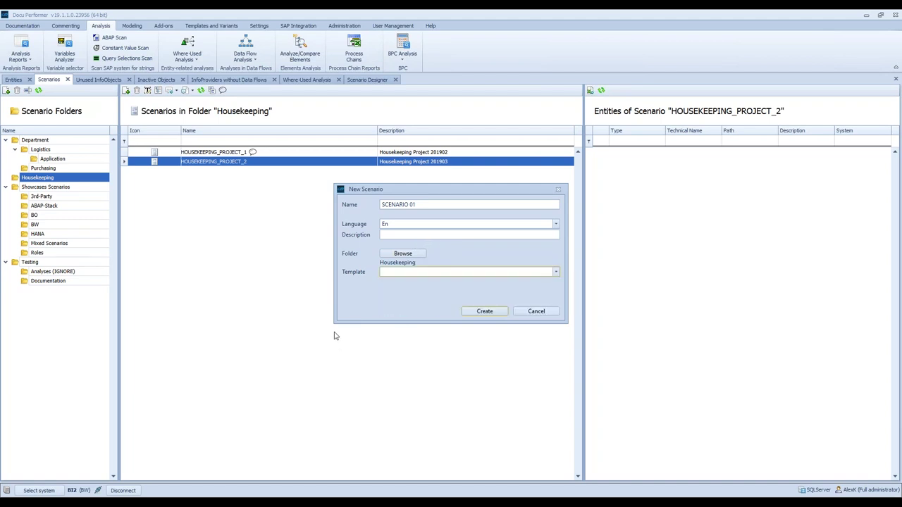
click(535, 312)
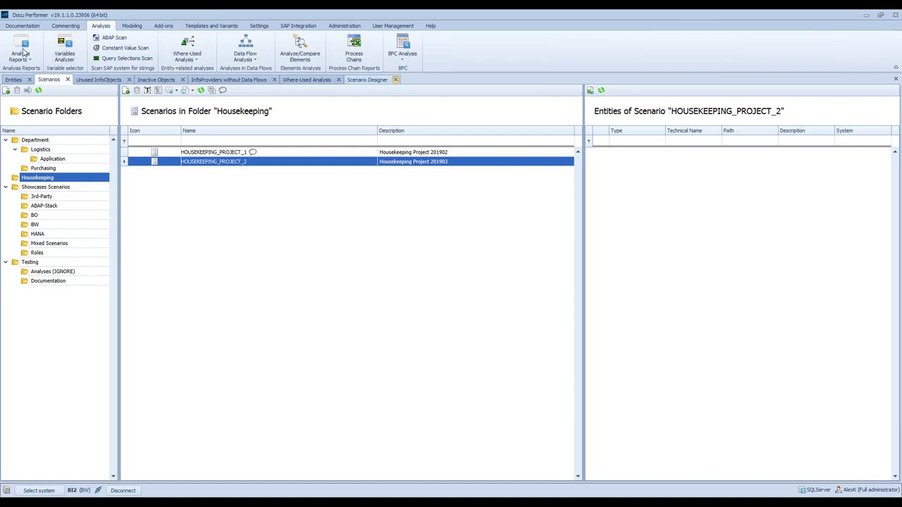
- Run the Identical entities analysis, compare the duplicate MTAD_IC01_TEST_TEXT02 entries, then return to Entities
click(21, 50)
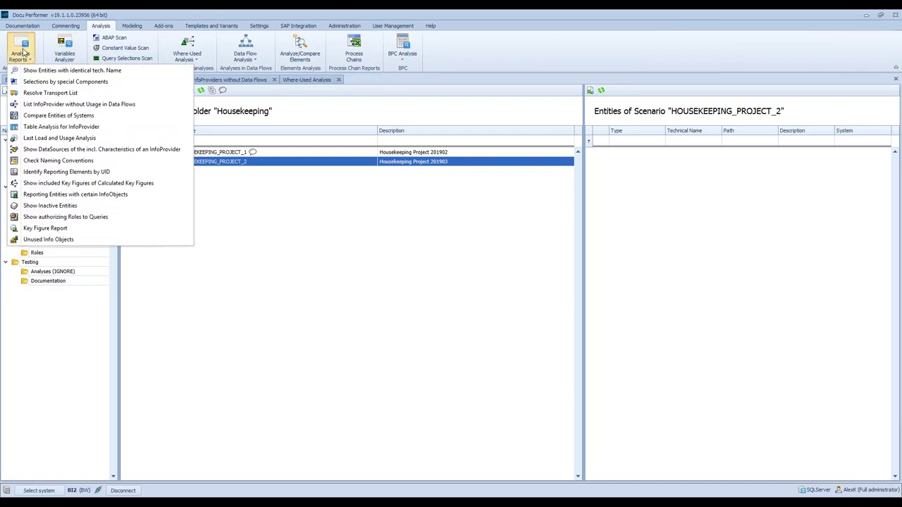
click(159, 74)
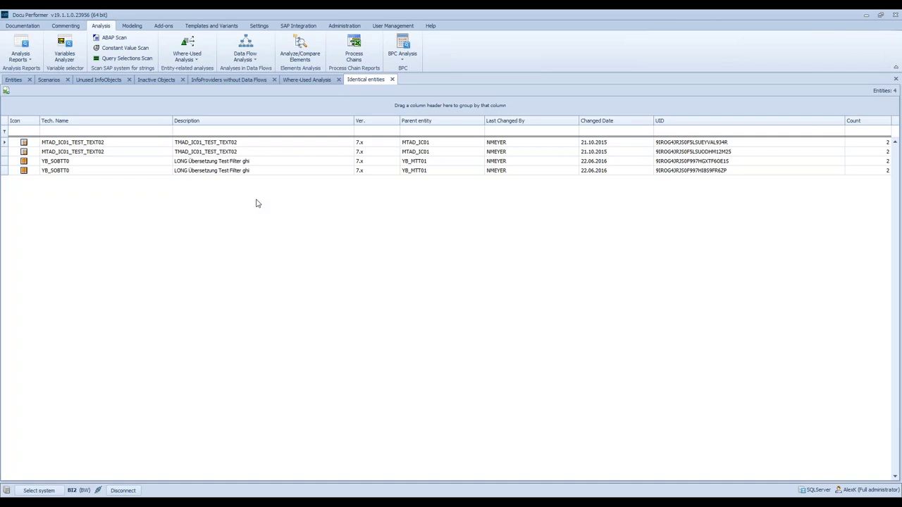
click(68, 145)
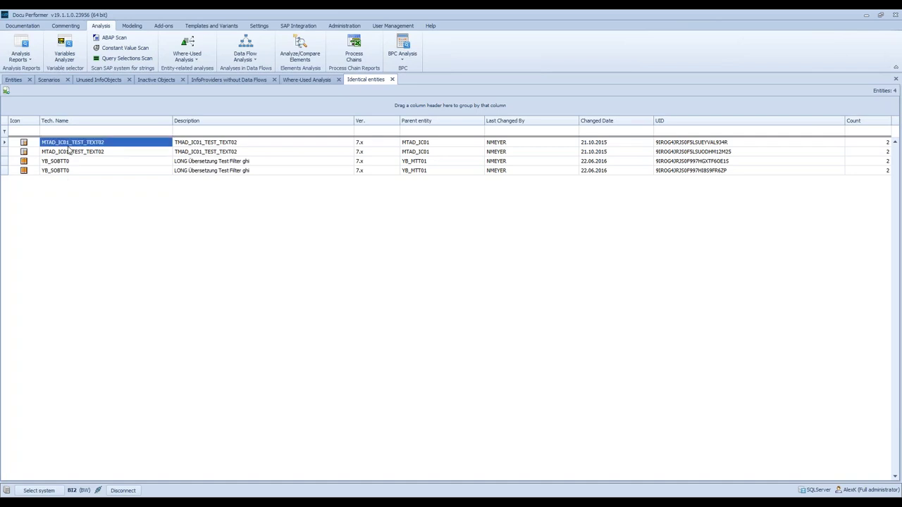
click(80, 153)
click(94, 144)
click(111, 153)
click(102, 145)
click(112, 154)
click(102, 145)
click(115, 153)
click(111, 143)
click(13, 80)
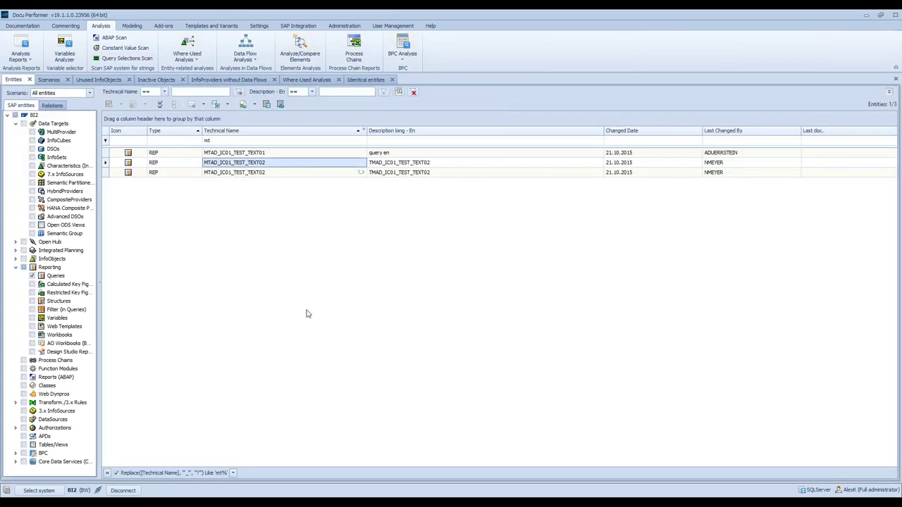
- Add the COMPUID column via Column Chooser and compare the duplicate queries' COMPUID values
click(282, 172)
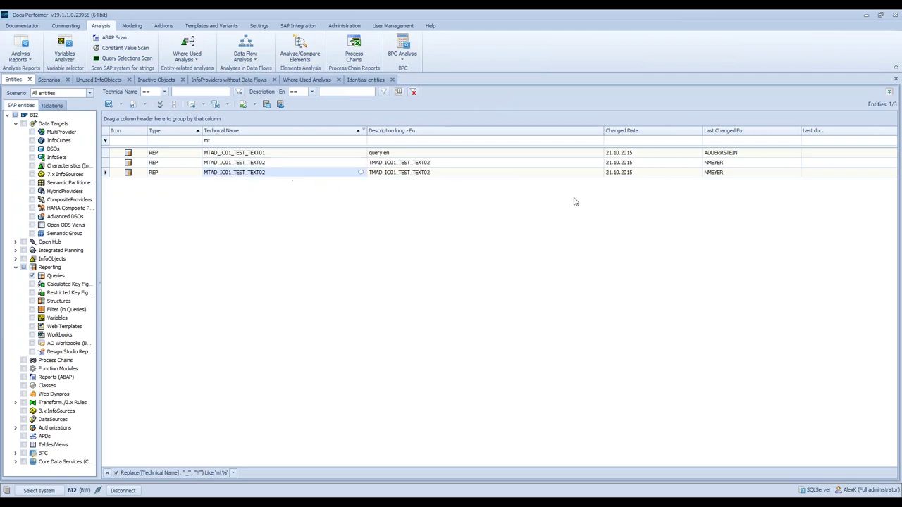
right_click(556, 130)
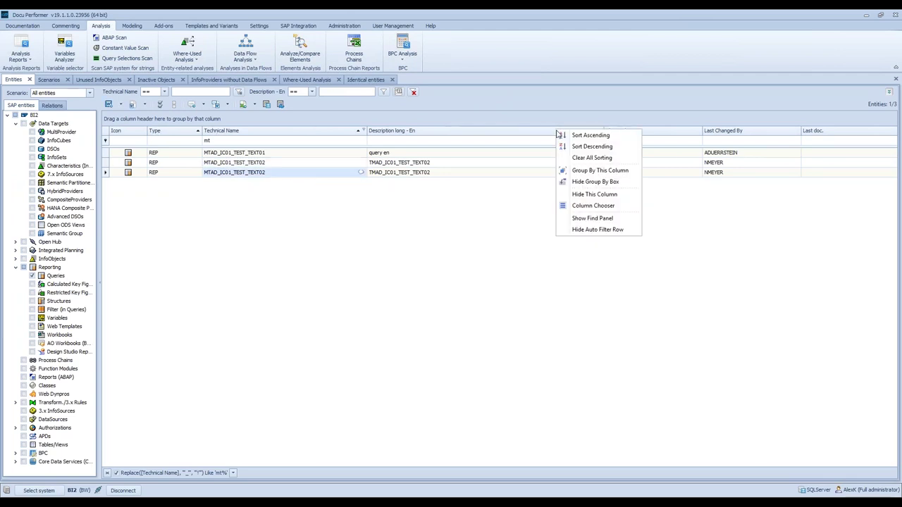
click(585, 204)
drag(836, 373, 811, 243)
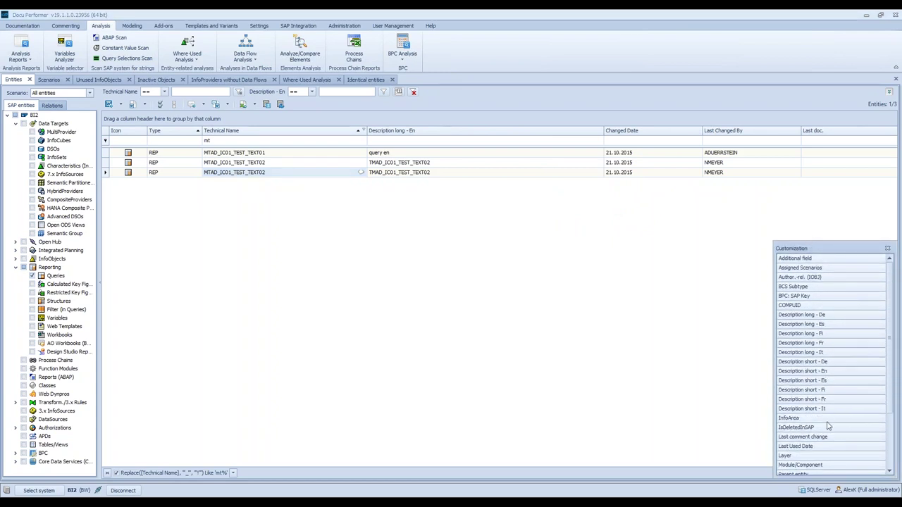
drag(790, 306, 612, 131)
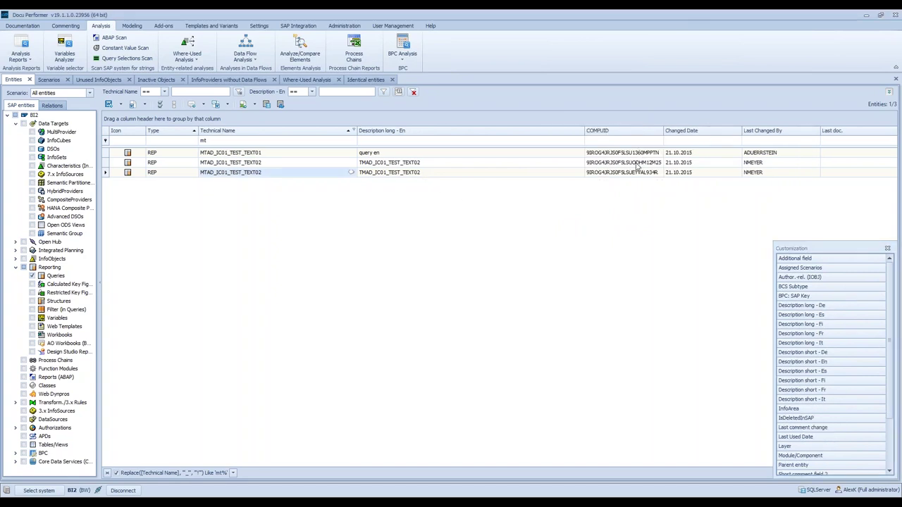
click(634, 163)
click(633, 171)
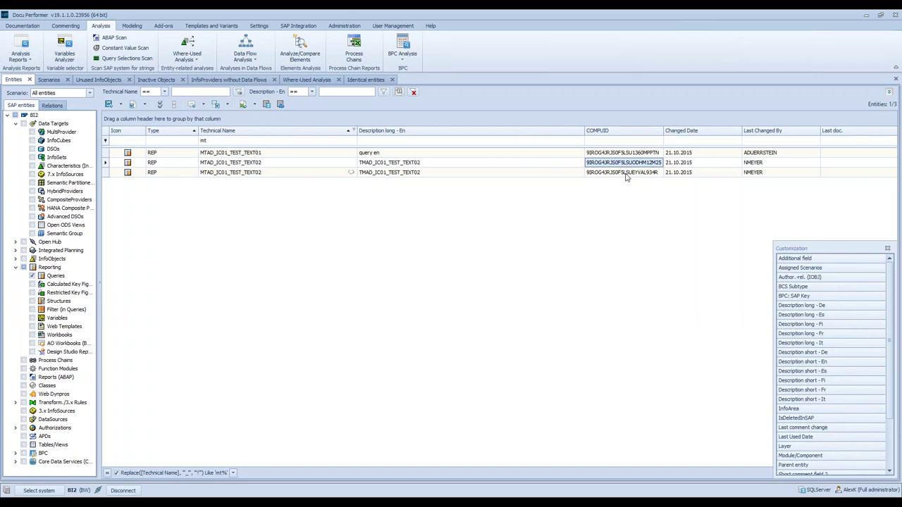
- Add the Last Used Date column and compare the second and third queries' last-used dates
mouse_move(891, 331)
mouse_down()
mouse_move(895, 379)
mouse_move(886, 327)
mouse_up()
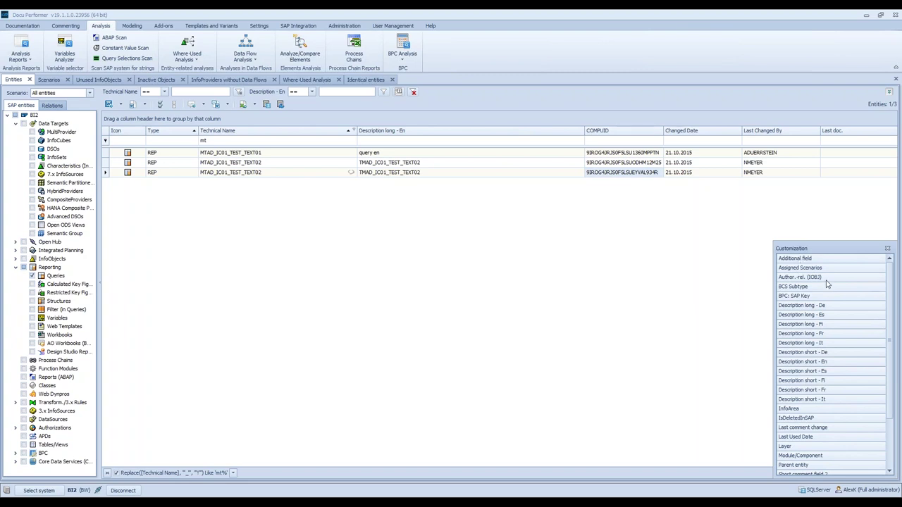
scroll(830, 360, down, 1)
drag(818, 410, 681, 143)
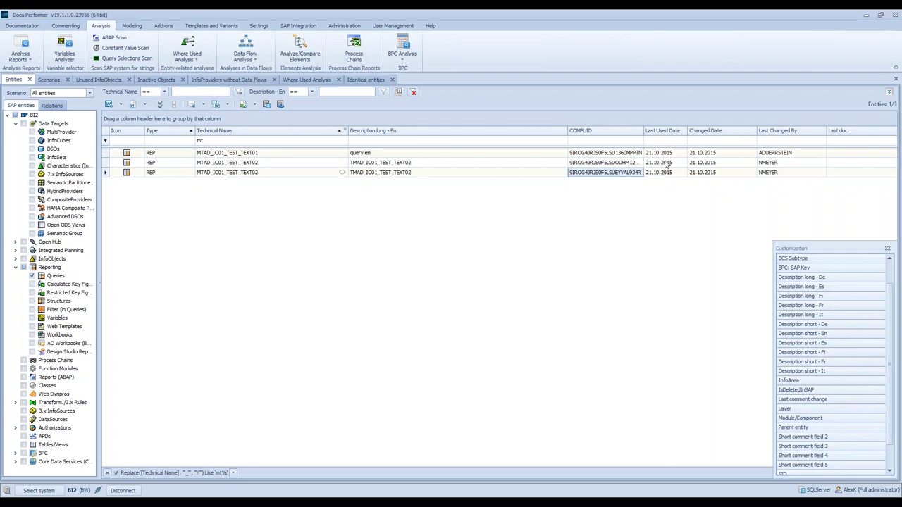
click(667, 173)
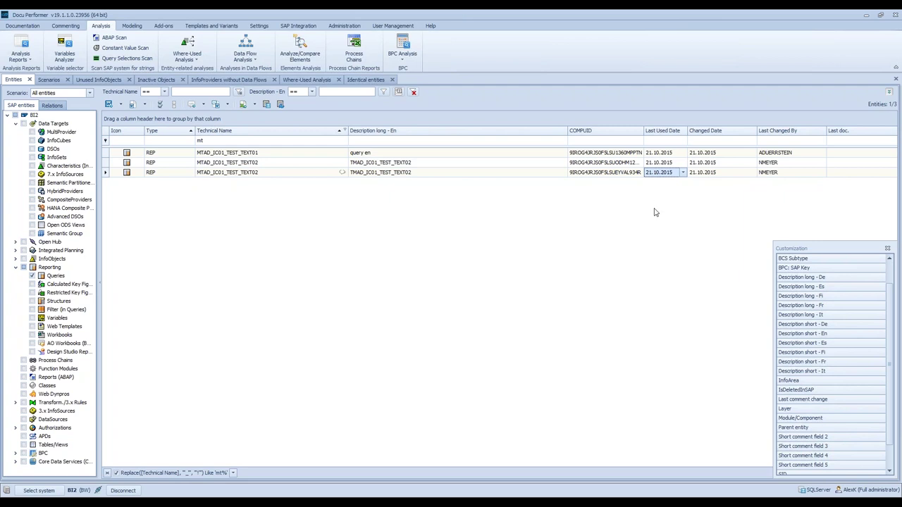
click(275, 172)
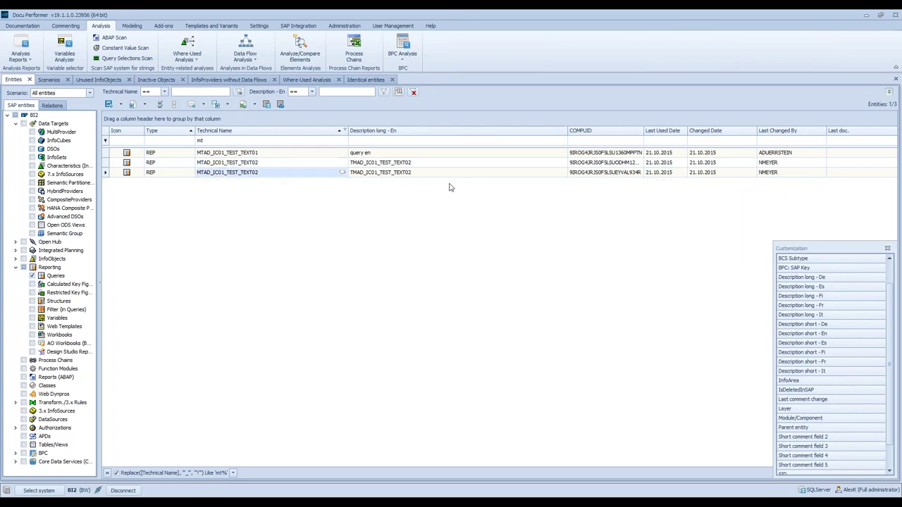
click(652, 169)
click(652, 173)
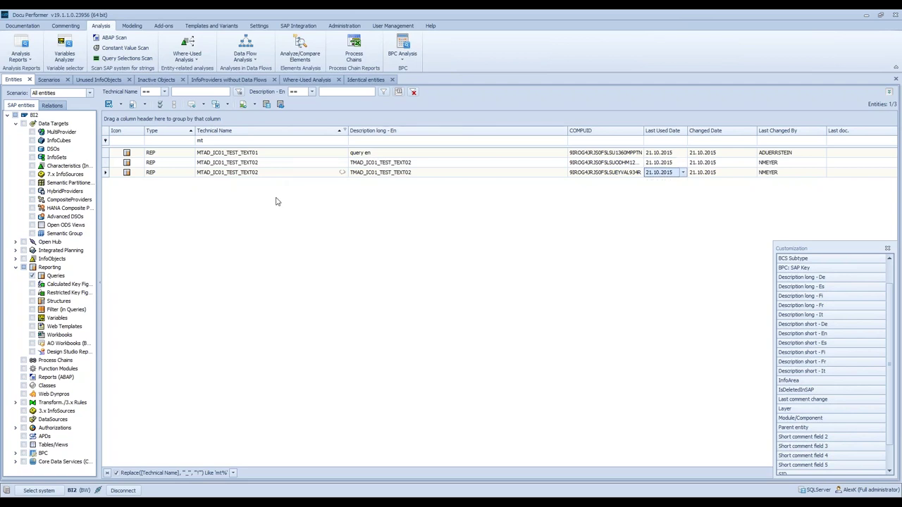
right_click(287, 176)
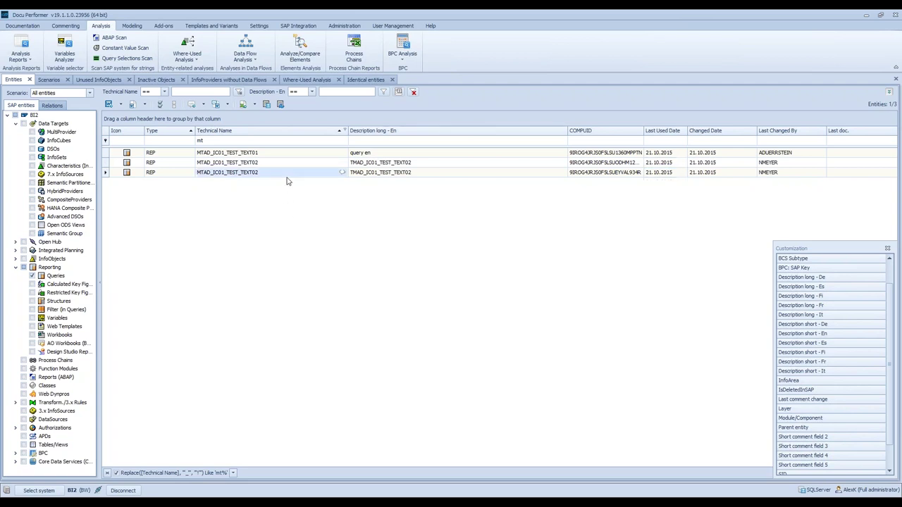
- Show the third query's documentation comment, read down to section 8 Housekeeping, then close it
mouse_move(358, 269)
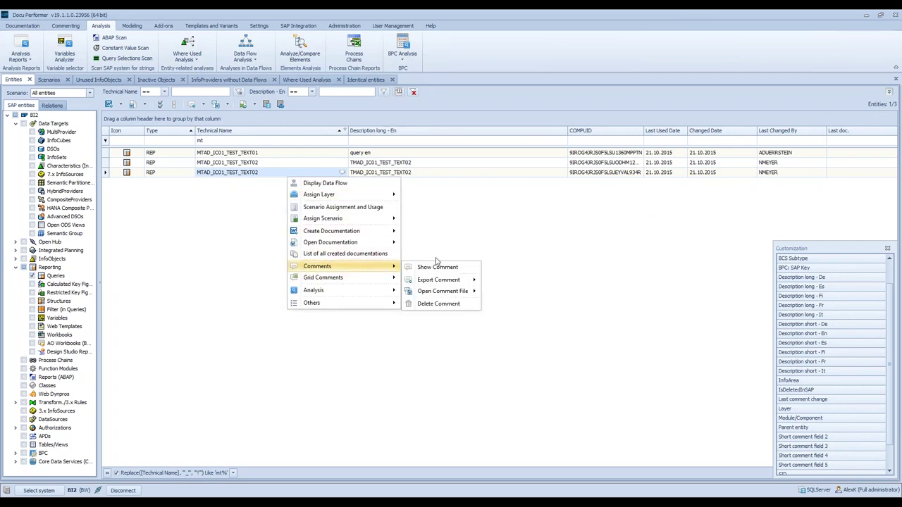
click(438, 268)
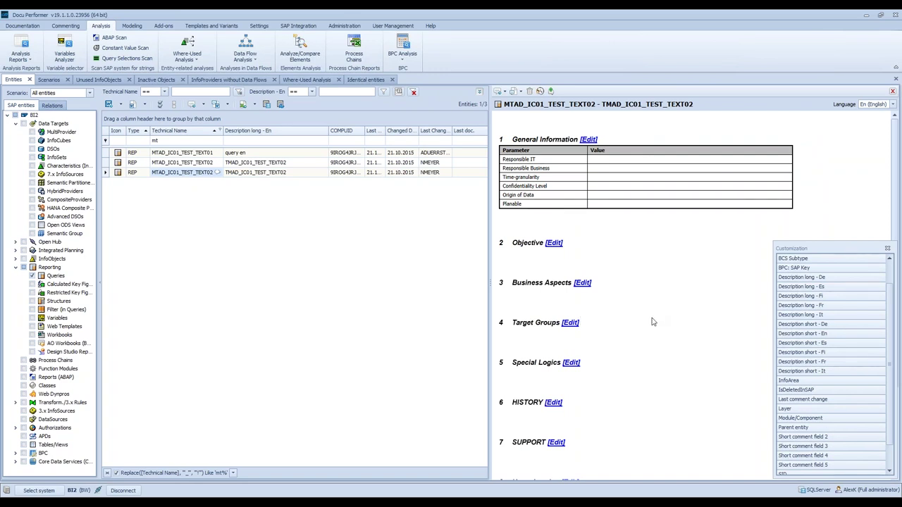
scroll(652, 322, down, 1)
scroll(652, 322, down, 2)
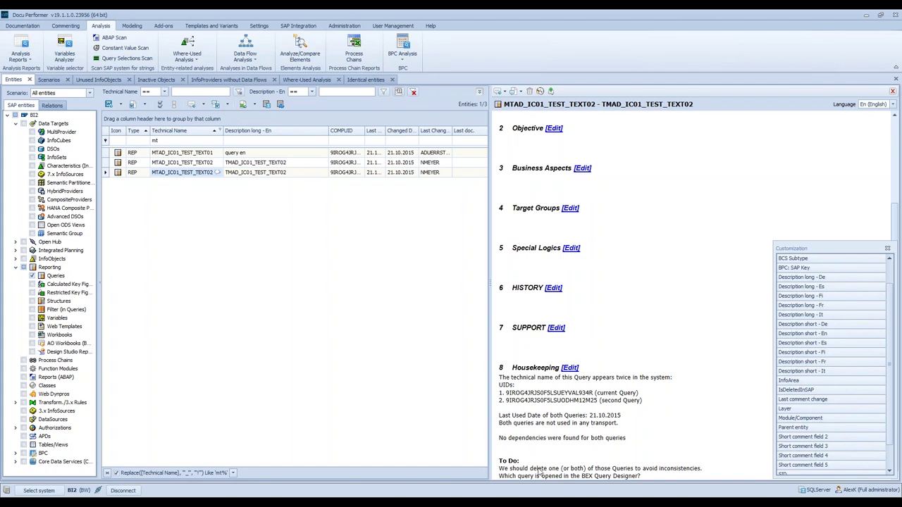
click(892, 91)
- Assign the third MTAD_IC01_TEST_TEXT02 query to Housekeeping > HOUSEKEEPING_PROJECT_2 via Scenario Assignment and Usage
right_click(232, 176)
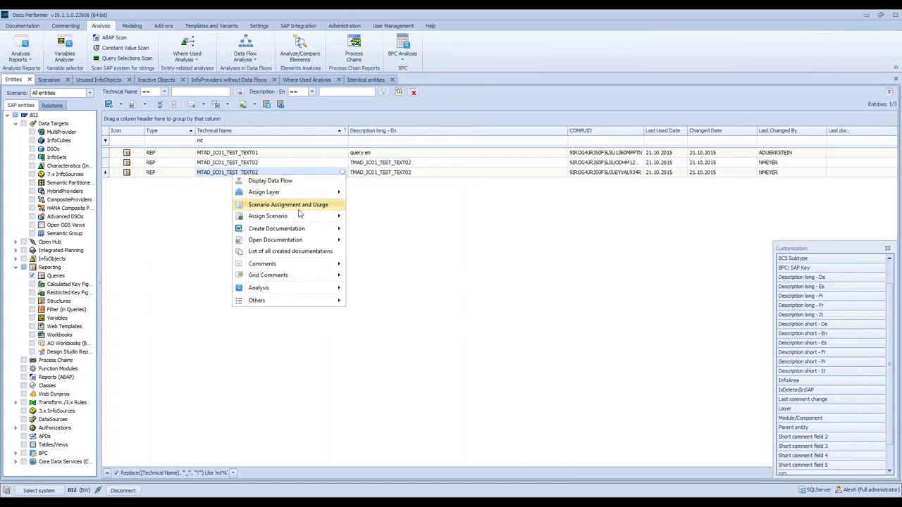
click(305, 205)
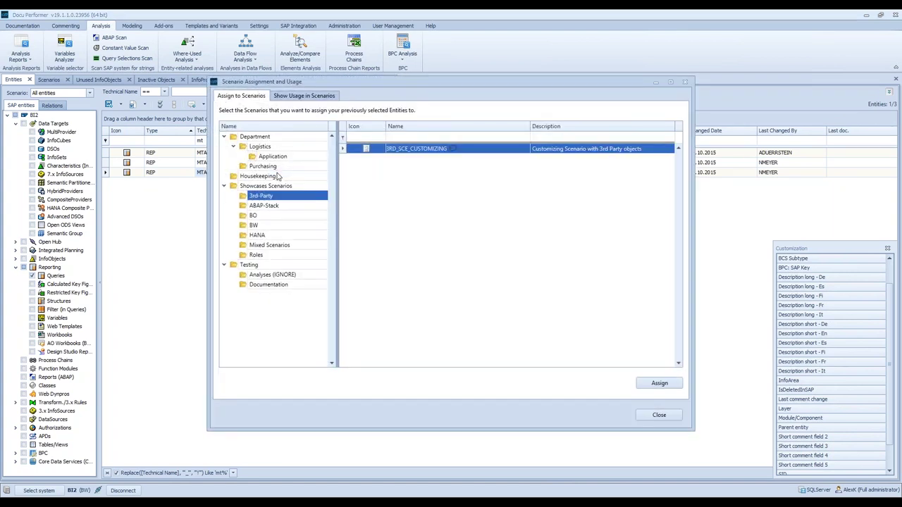
click(263, 177)
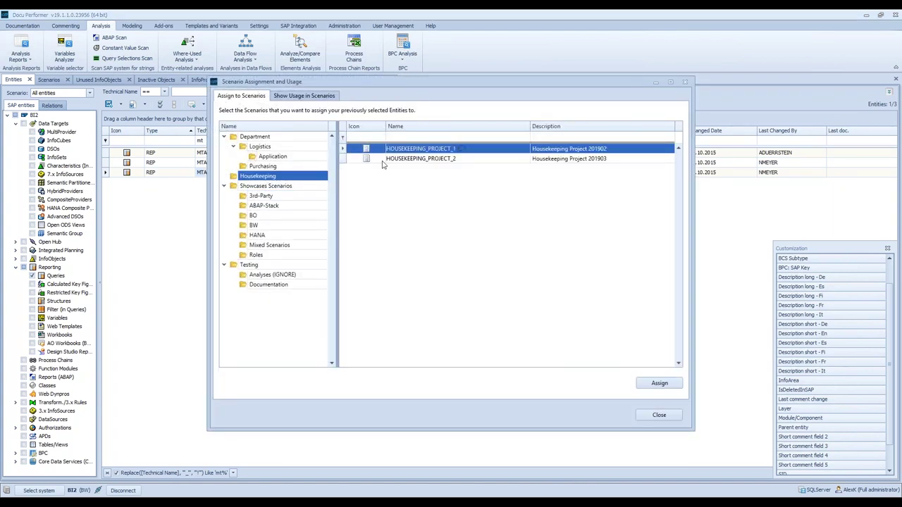
click(431, 160)
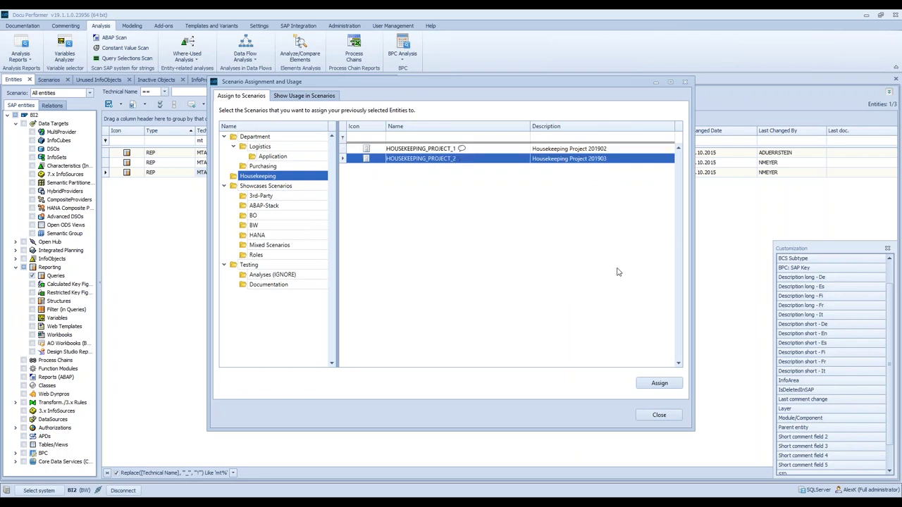
click(647, 384)
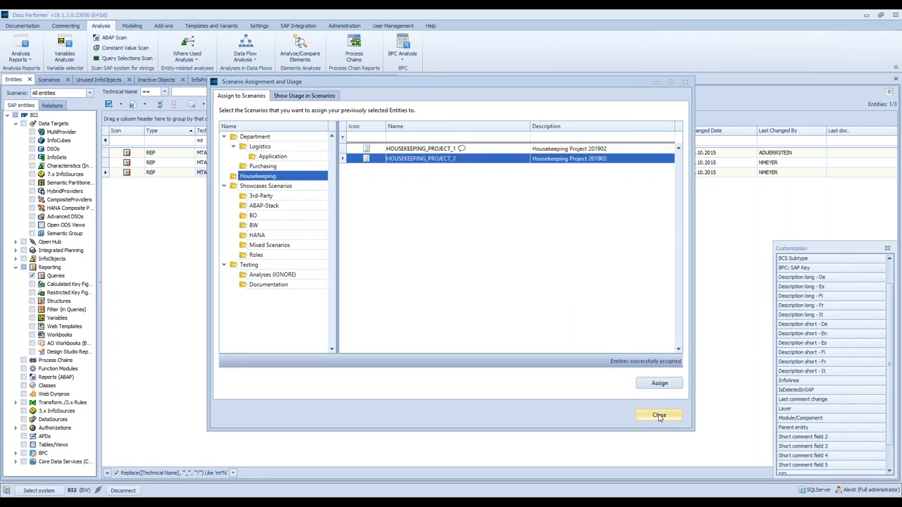
click(659, 415)
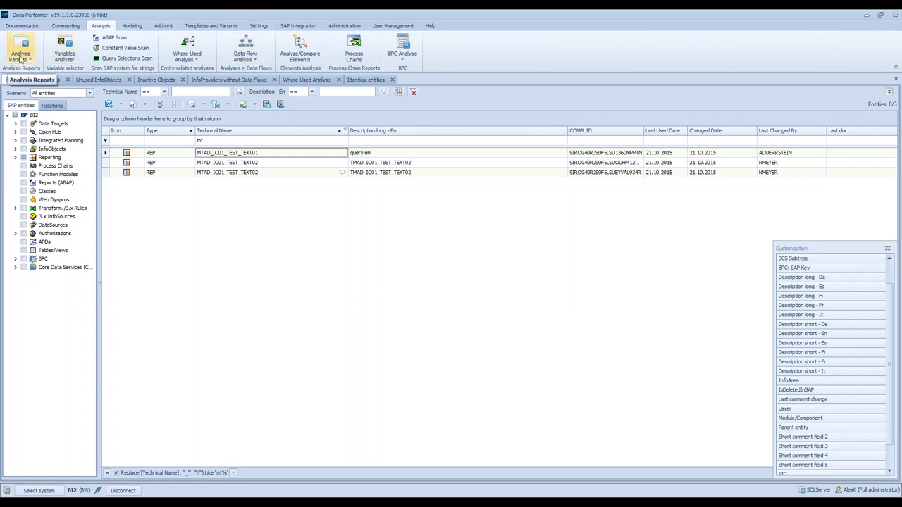
- Run List InfoProvider without Usage in Data Flows, close the Customization panel, and select A_UNICURR
click(21, 59)
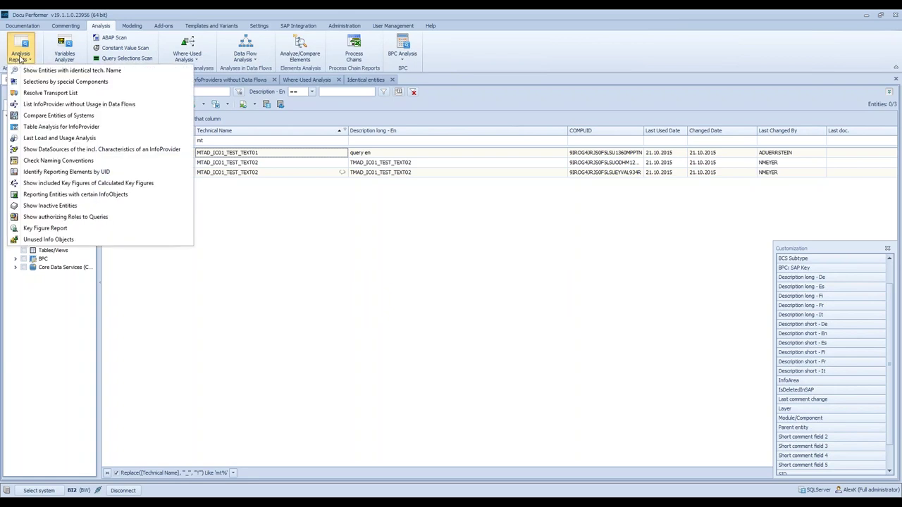
click(20, 59)
click(21, 56)
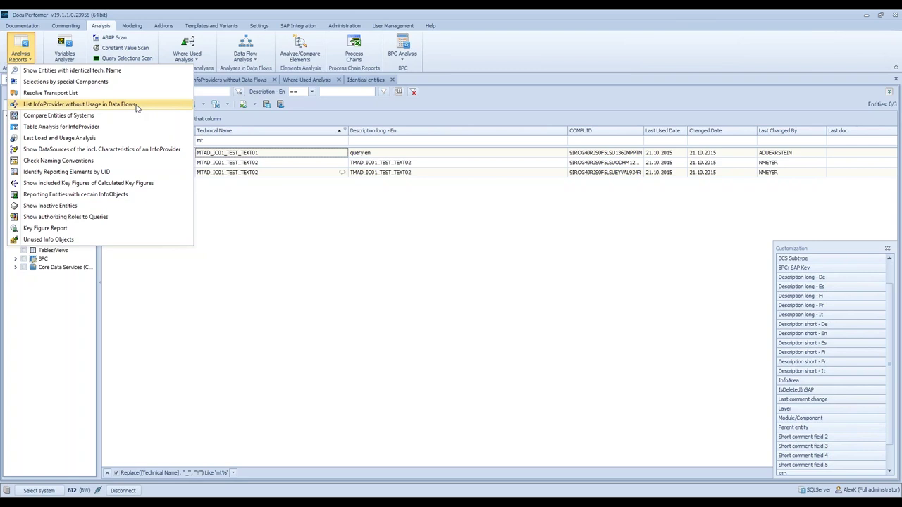
click(136, 106)
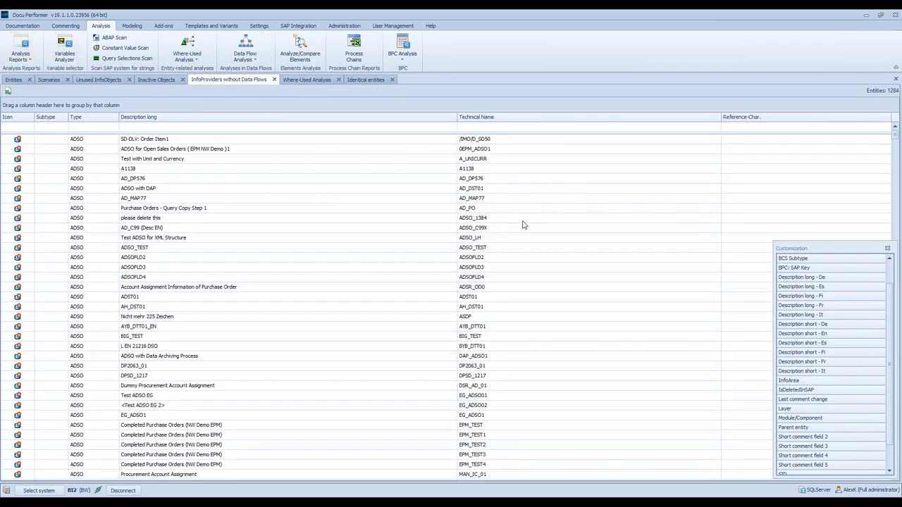
scroll(331, 305, down, 3)
scroll(358, 302, down, 10)
scroll(358, 300, up, 10)
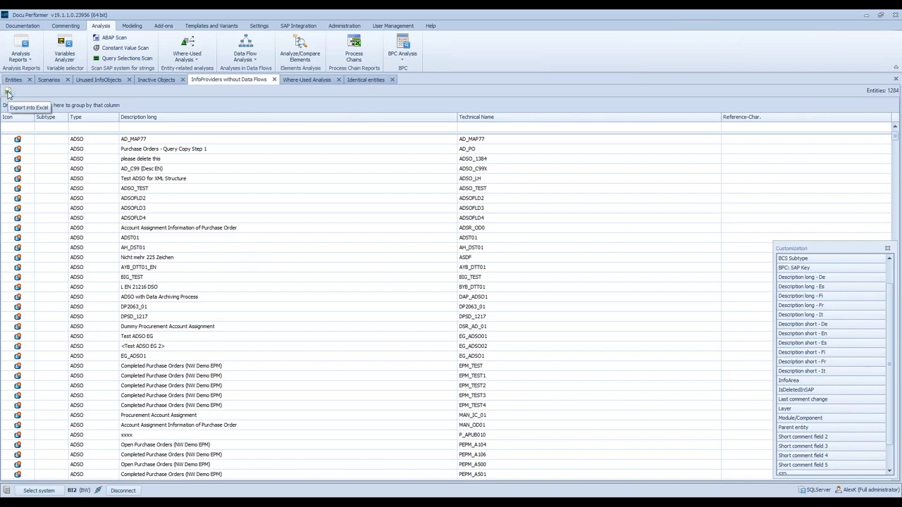
click(887, 248)
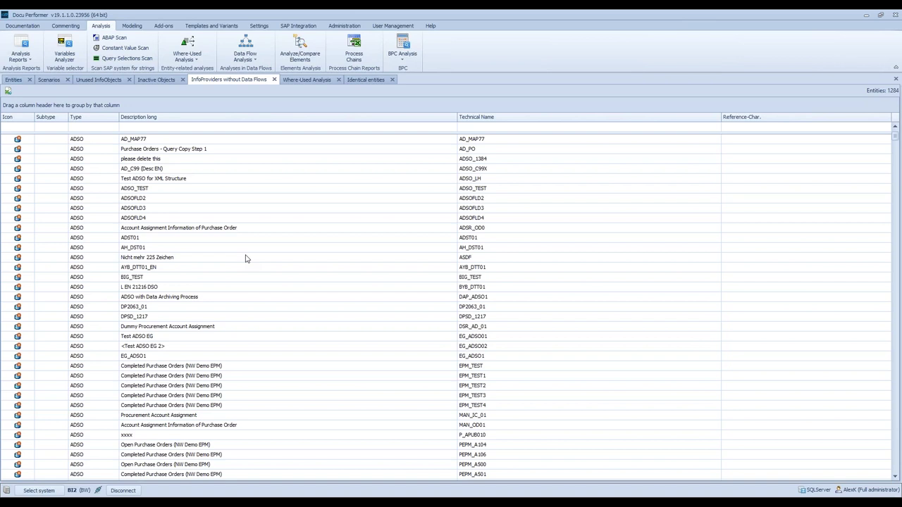
scroll(154, 160, up, 2)
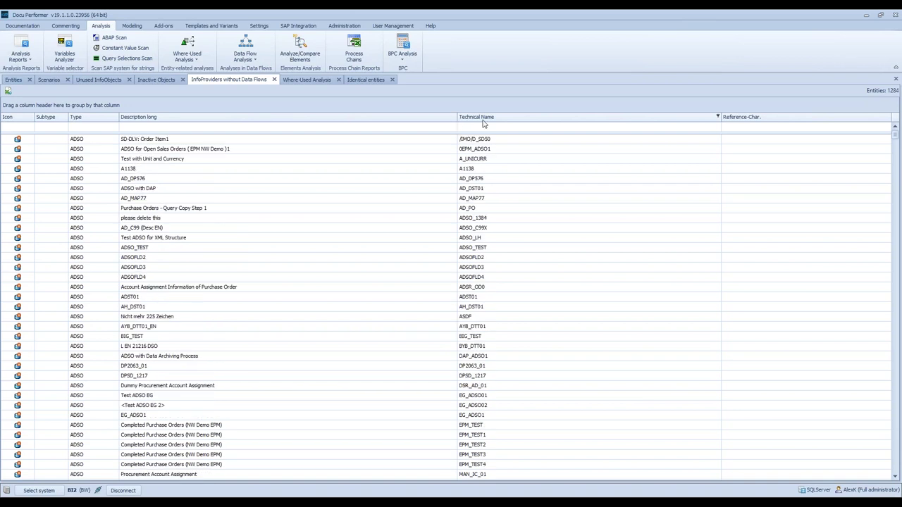
click(479, 161)
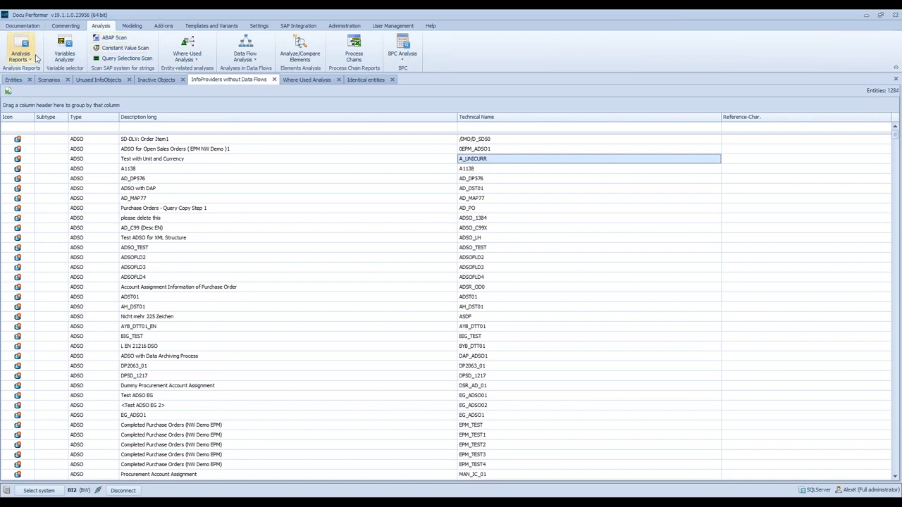
- Run Table Analysis on Advanced DSO T_HADSO1, noting its Change Log count of 260.571
click(19, 51)
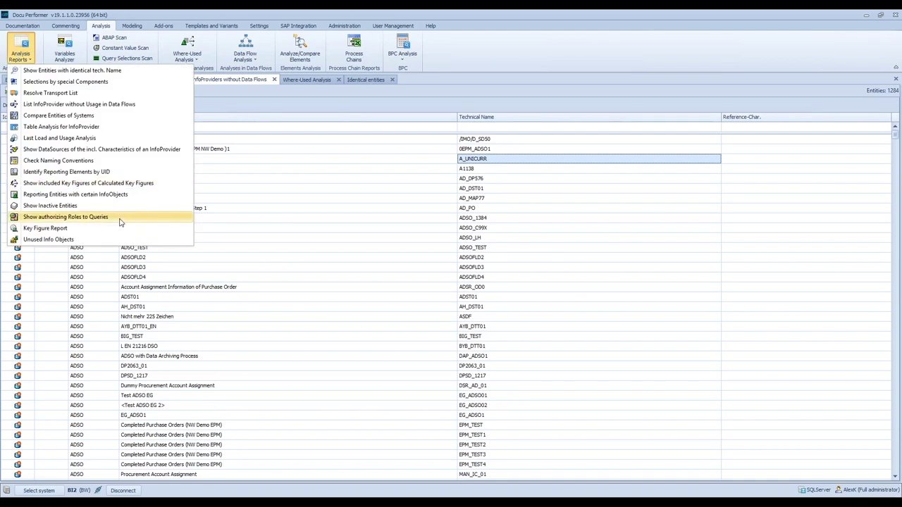
click(118, 129)
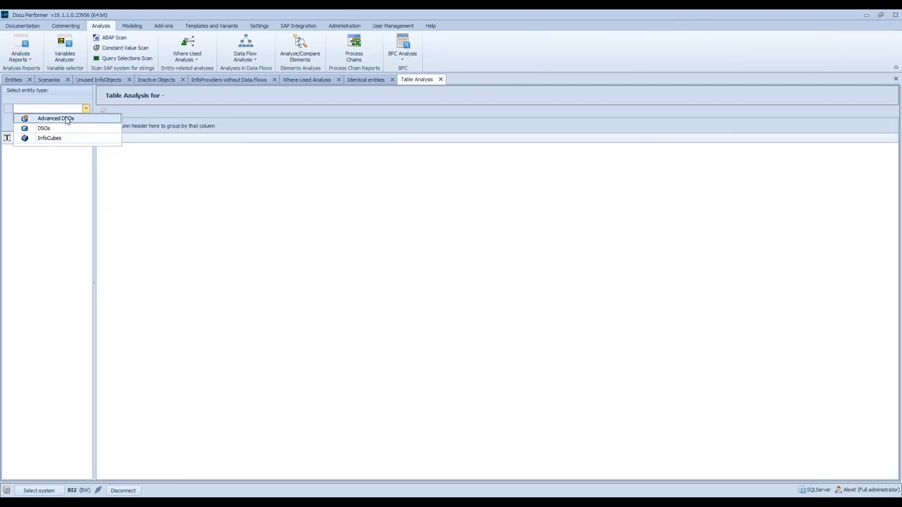
click(56, 119)
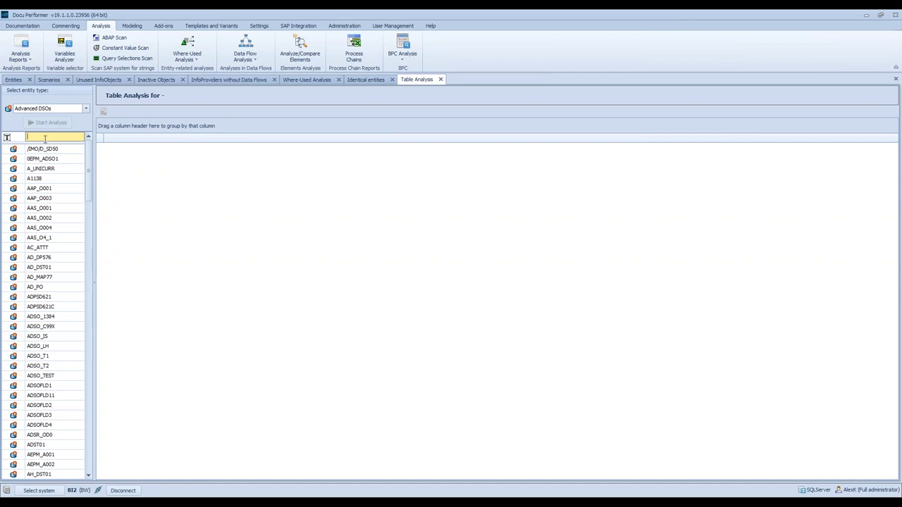
text(T_HADSO)
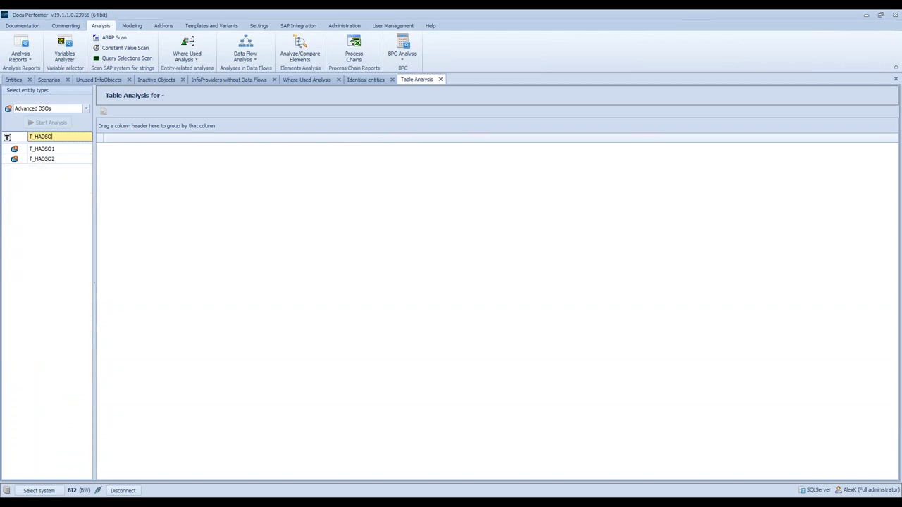
click(56, 149)
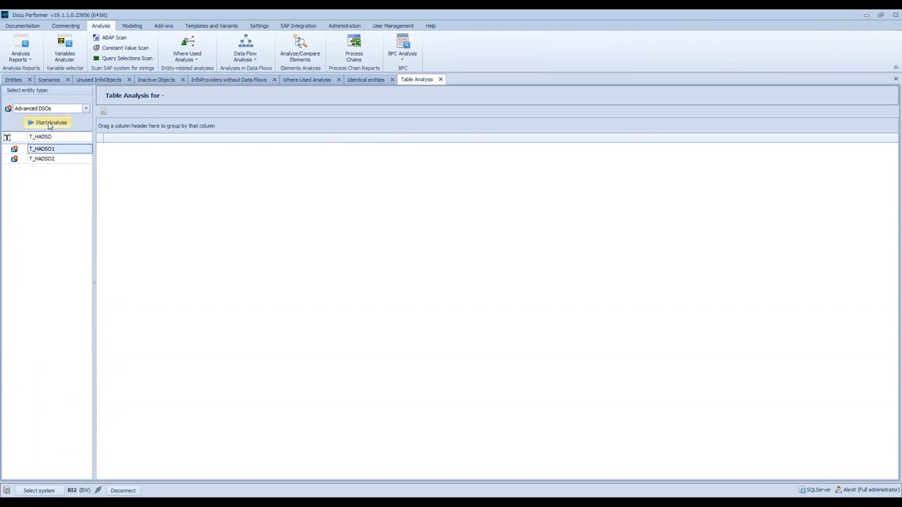
click(49, 124)
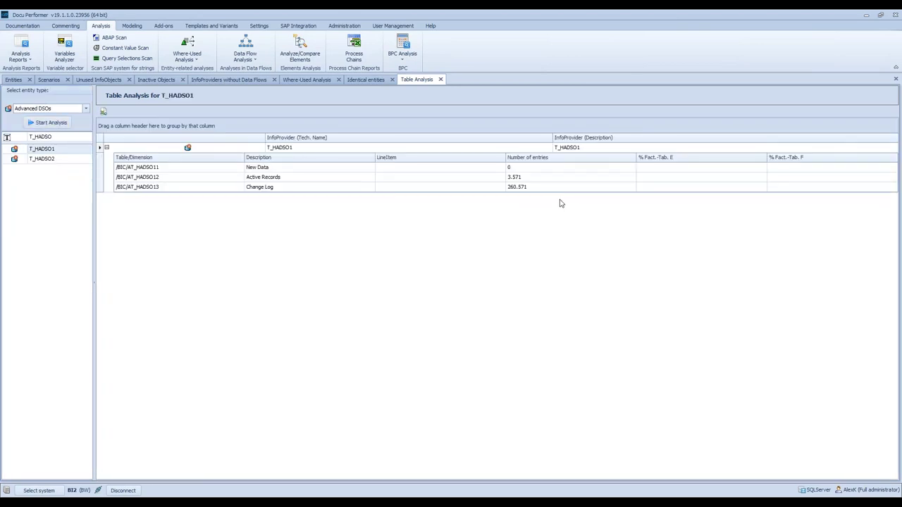
click(237, 150)
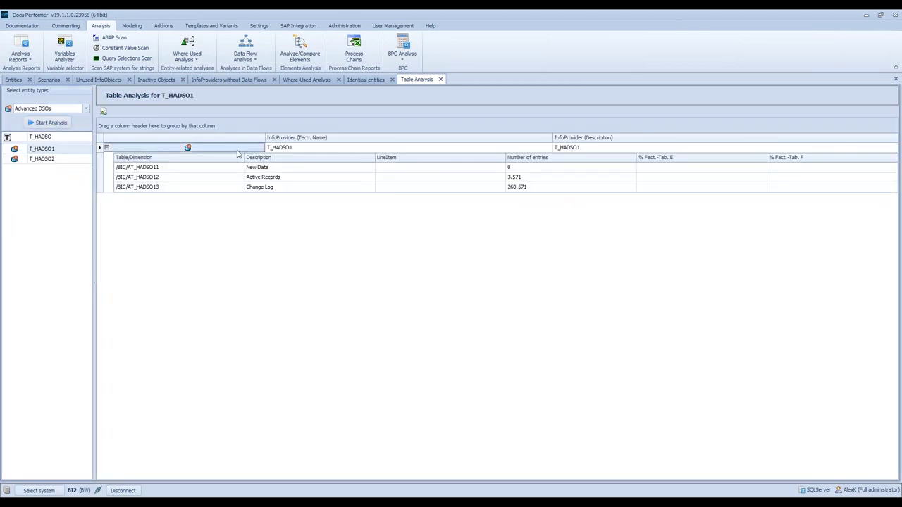
click(540, 188)
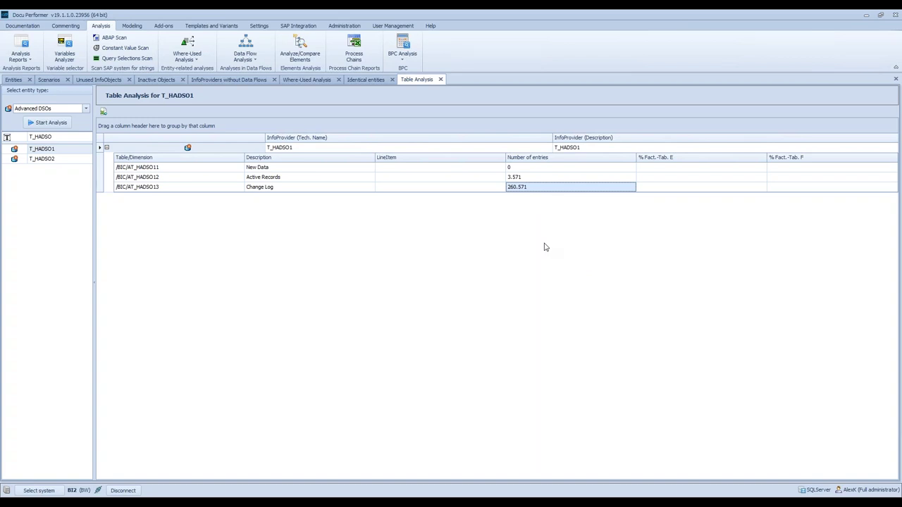
- Filter for 'A_' and analyse A_UNICURR's tables, then return to the Entities list
click(6, 137)
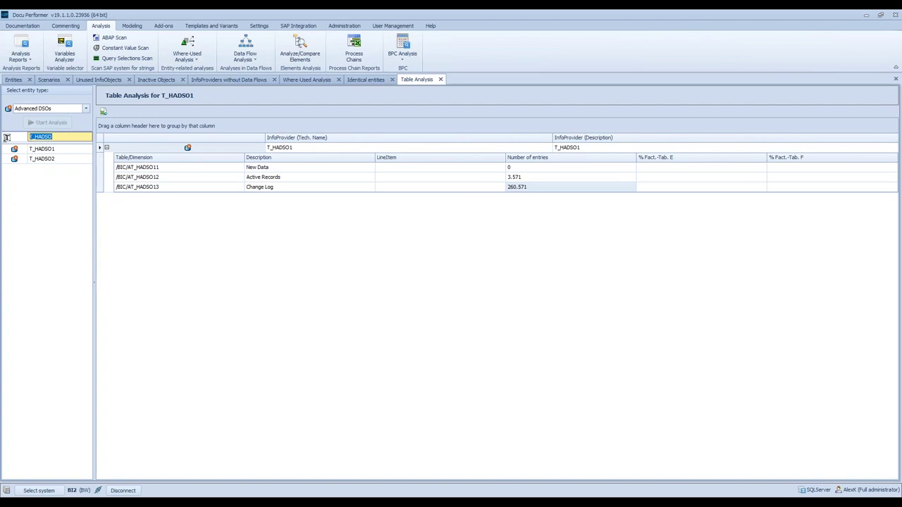
text(A_)
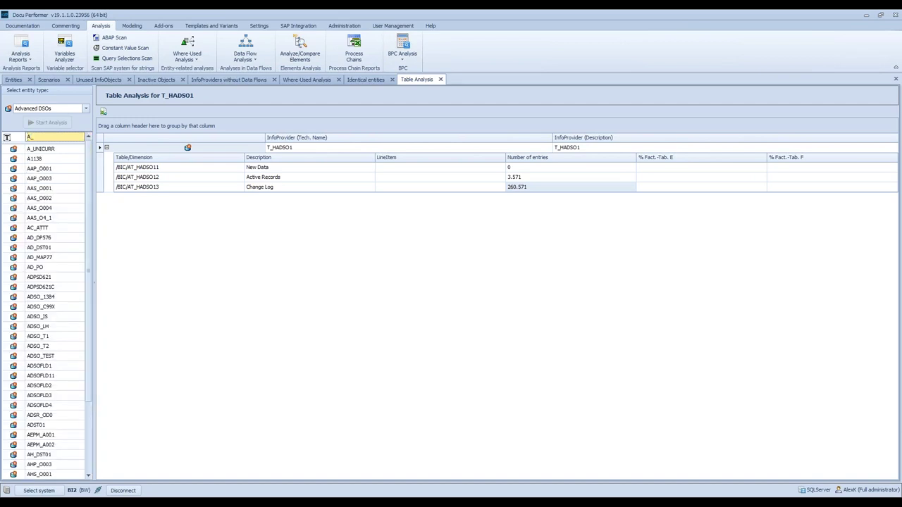
click(42, 148)
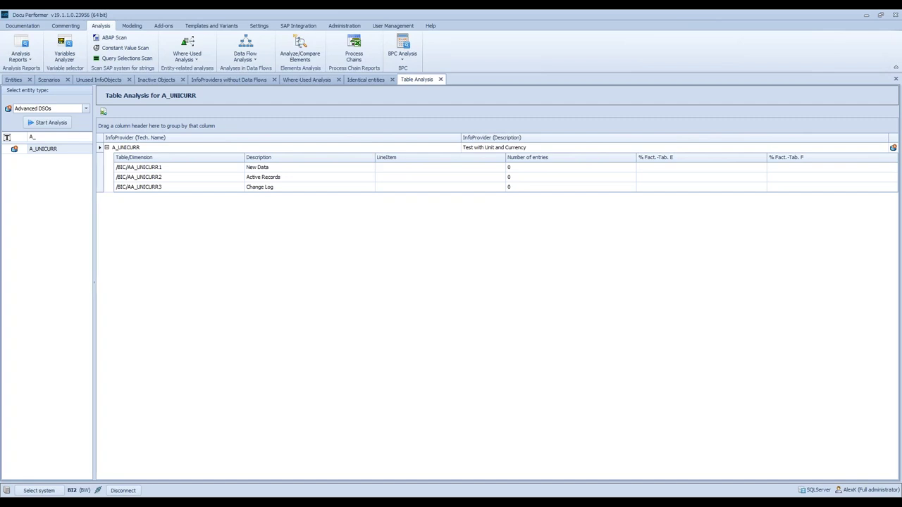
click(13, 81)
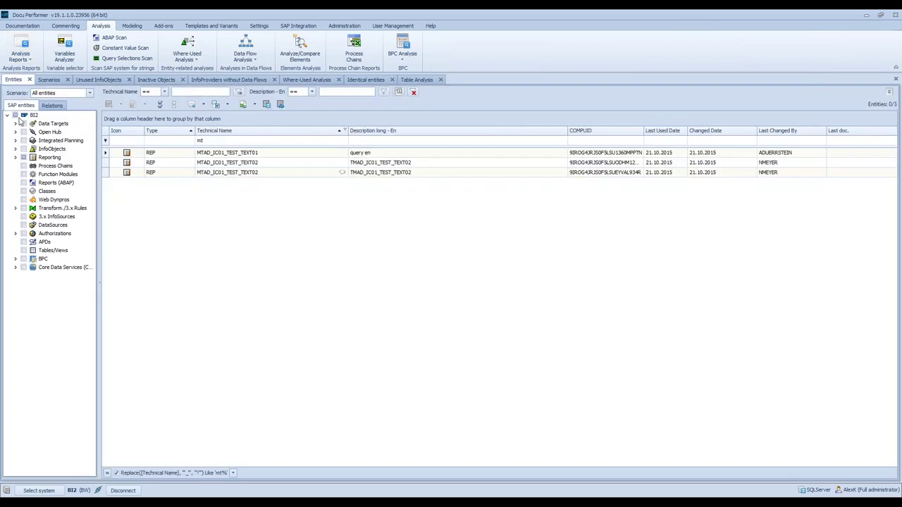
- Filter the Data Targets to Advanced DSOs named A_UNIC and bring up Analysis for A_UNICURR
click(15, 125)
click(32, 216)
click(211, 141)
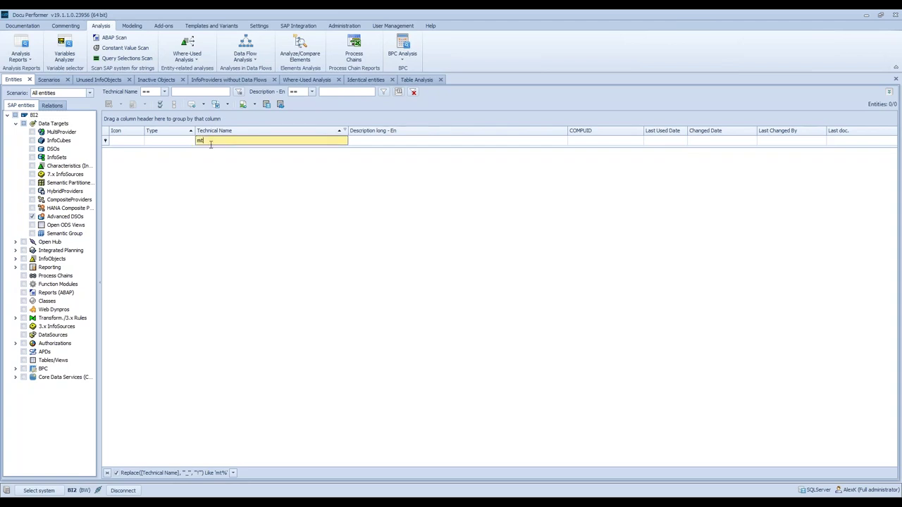
text(A_UNIC)
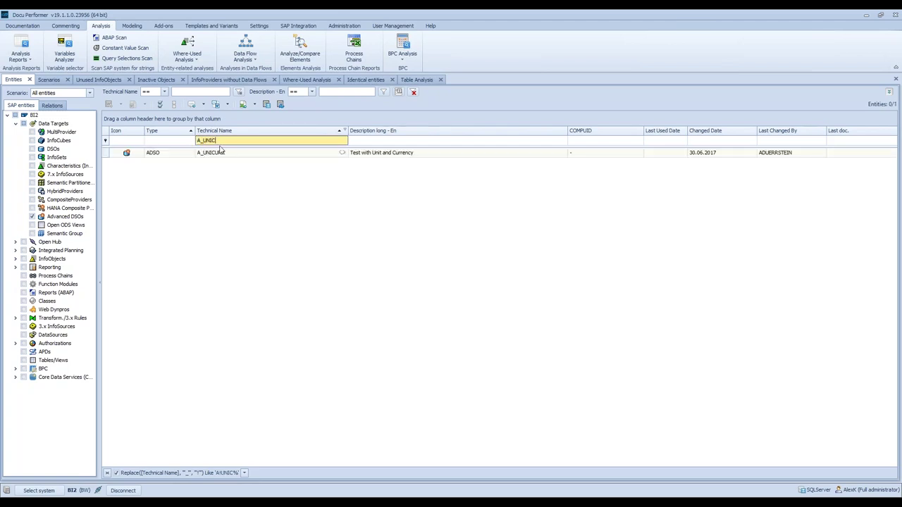
right_click(227, 153)
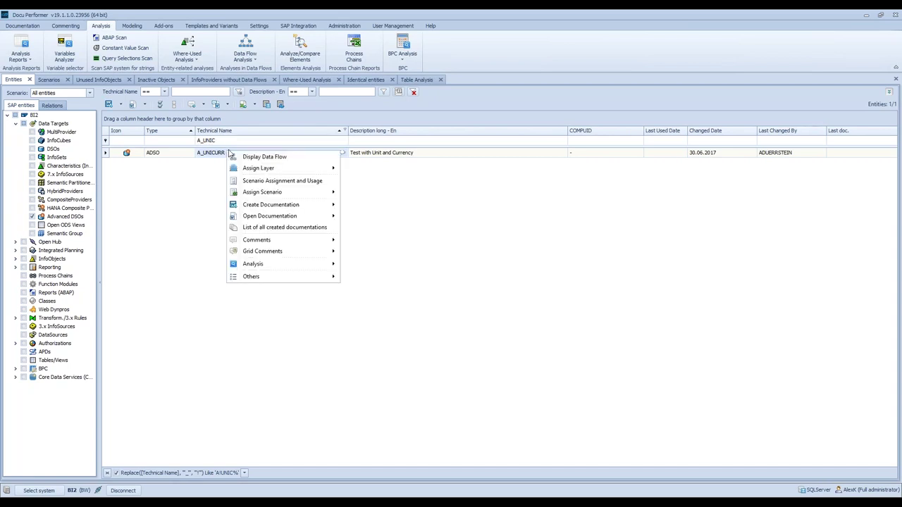
mouse_move(323, 264)
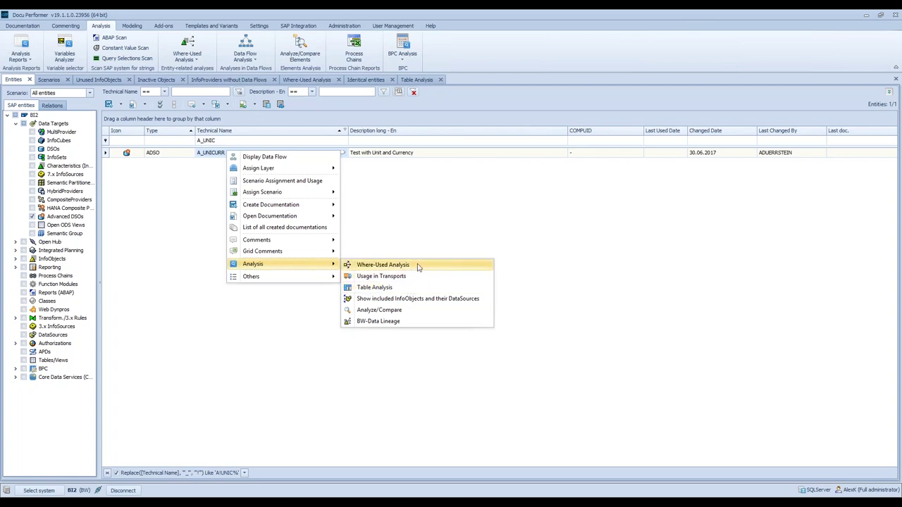
- Run a Where-Used Analysis of A_UNICURR including ABAP coding and check the empty In coding results
click(418, 266)
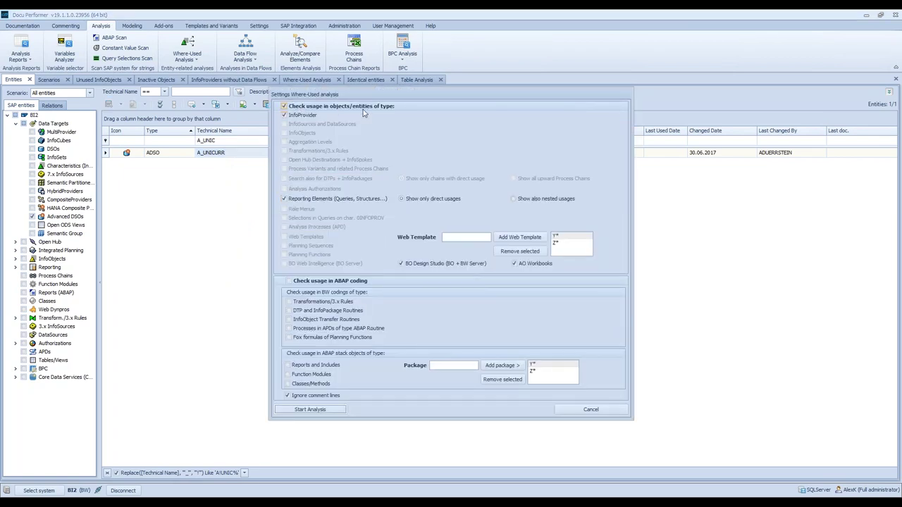
click(342, 282)
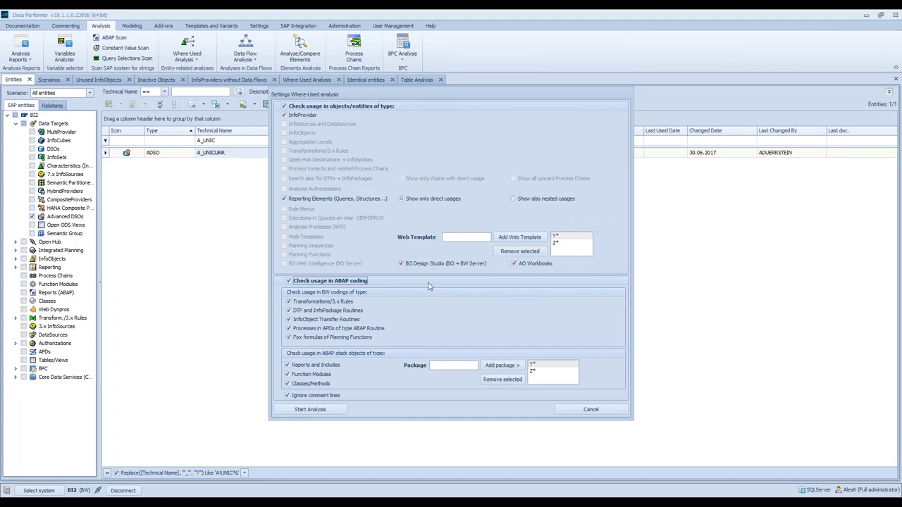
click(310, 410)
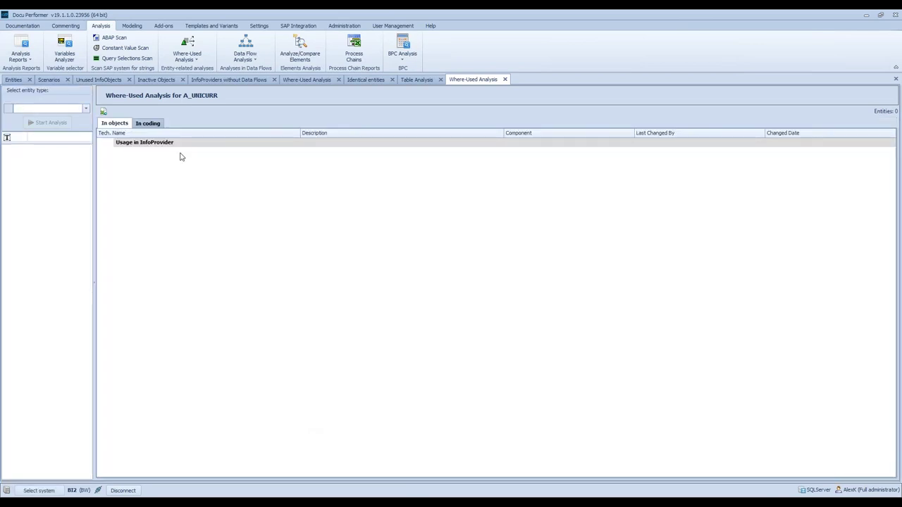
click(146, 124)
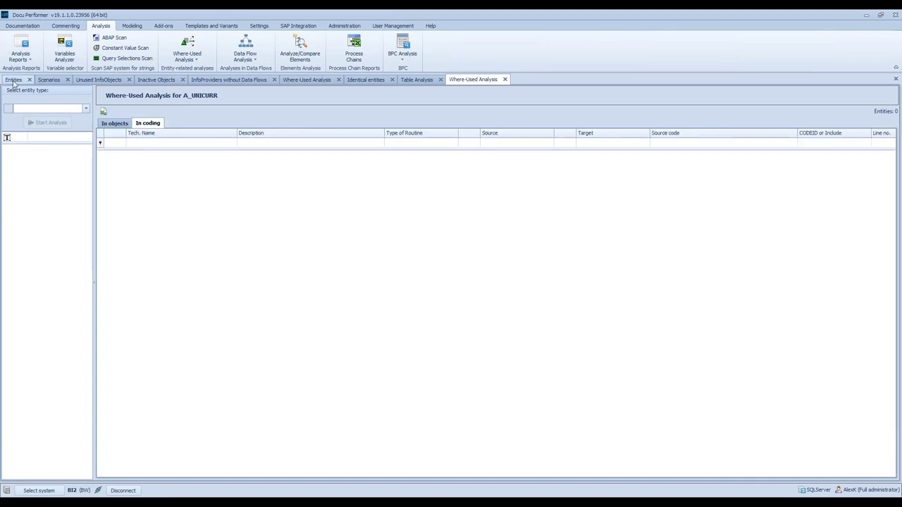
click(14, 80)
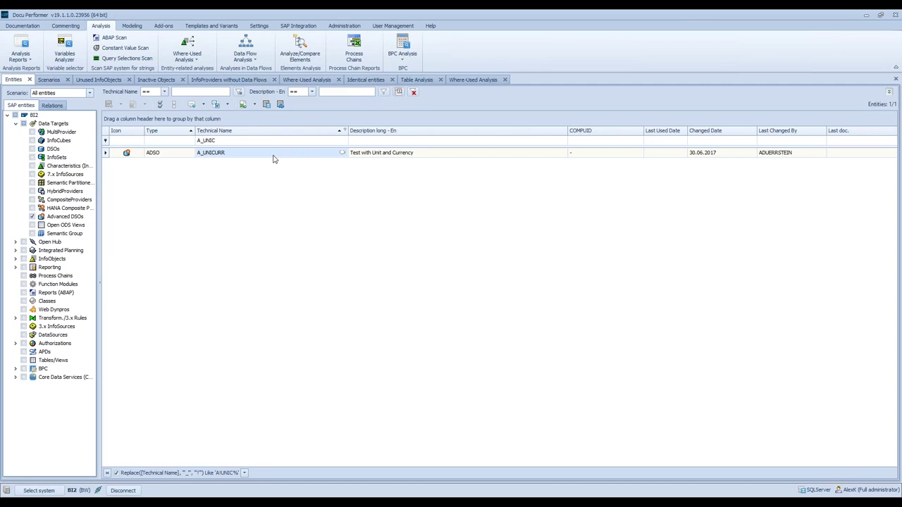
right_click(274, 159)
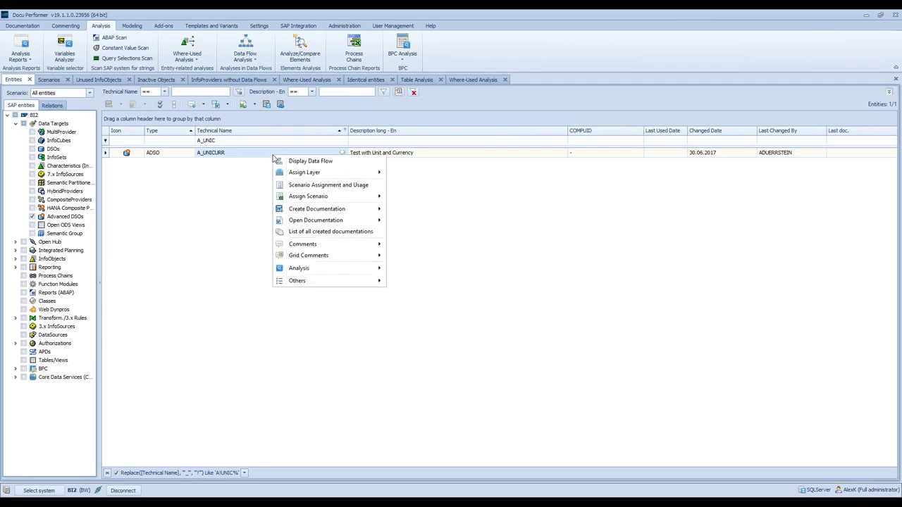
mouse_move(334, 244)
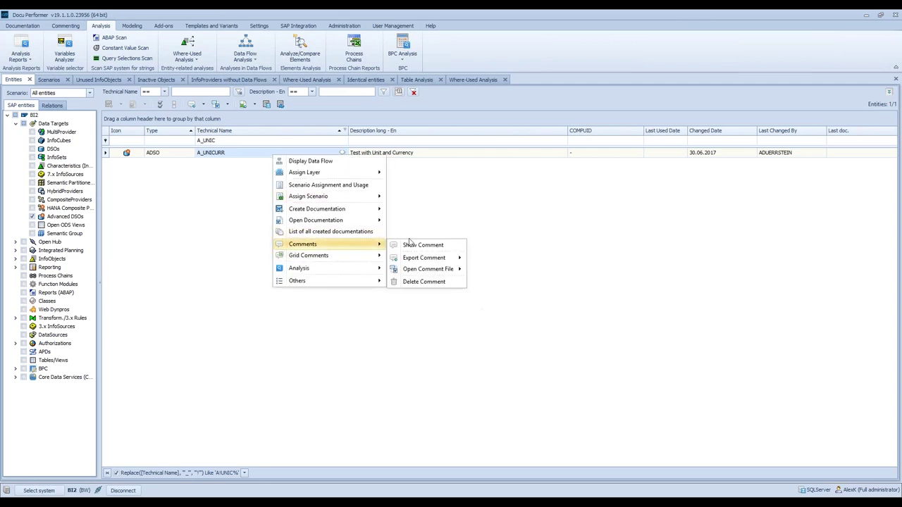
click(417, 243)
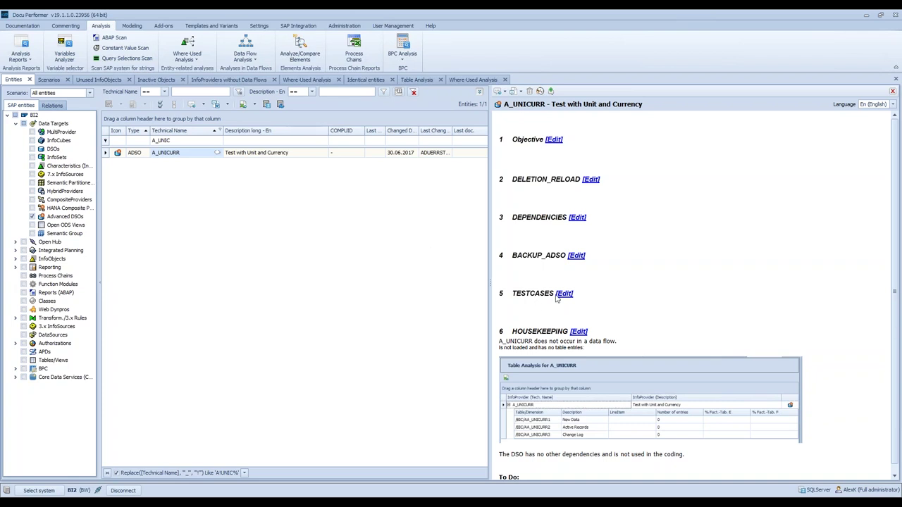
scroll(676, 304, down, 1)
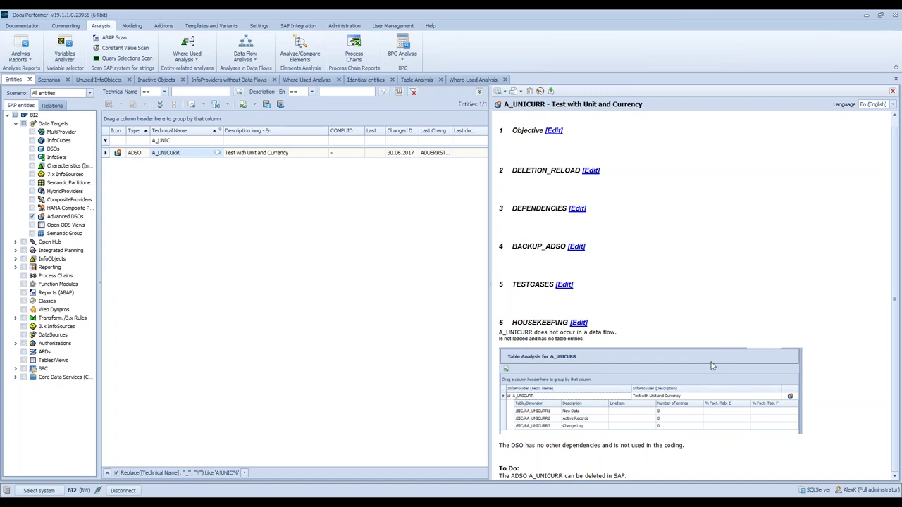
click(512, 476)
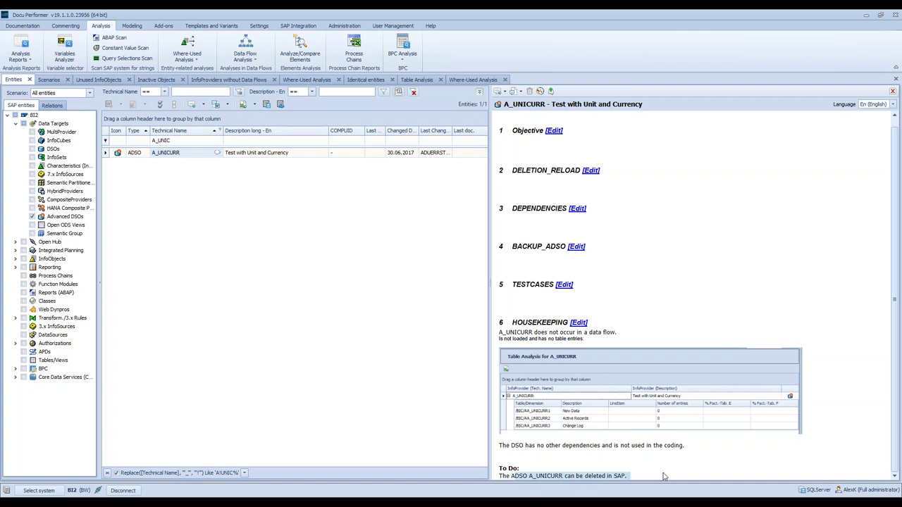
drag(710, 450, 564, 446)
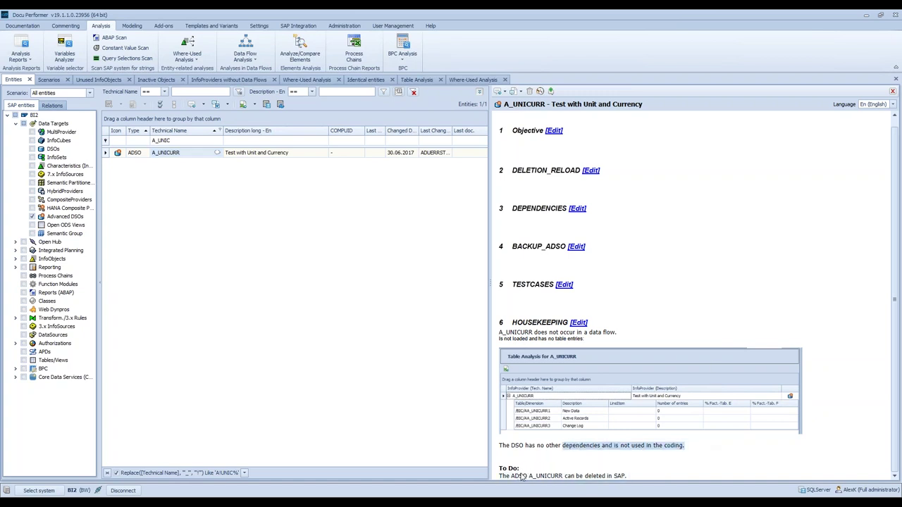
drag(522, 477, 499, 477)
key(Up)
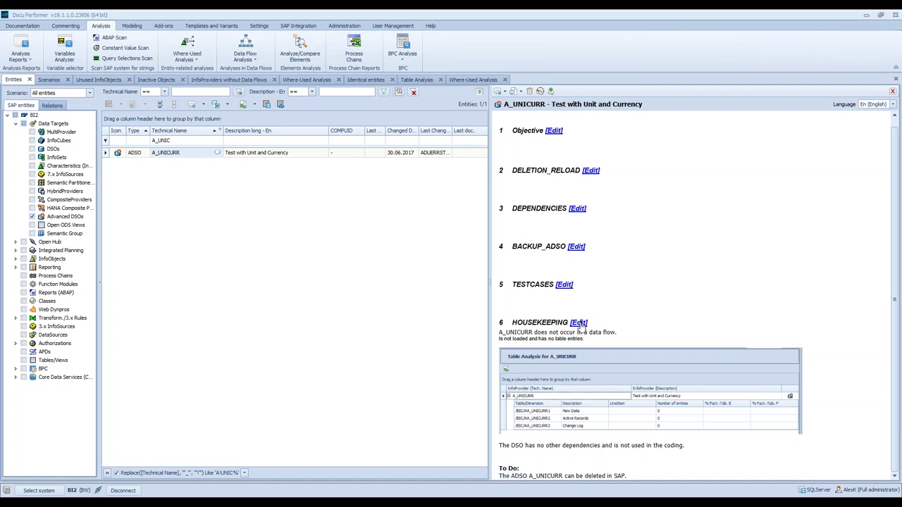
click(578, 323)
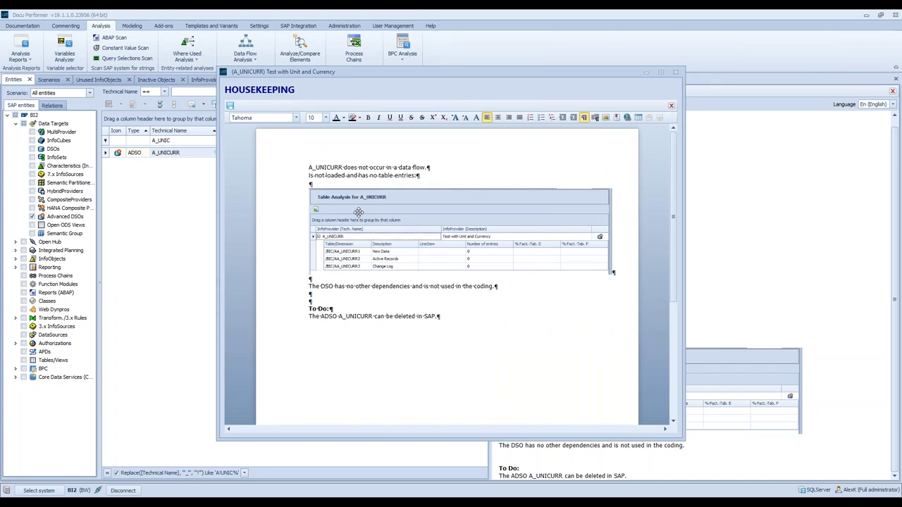
click(229, 107)
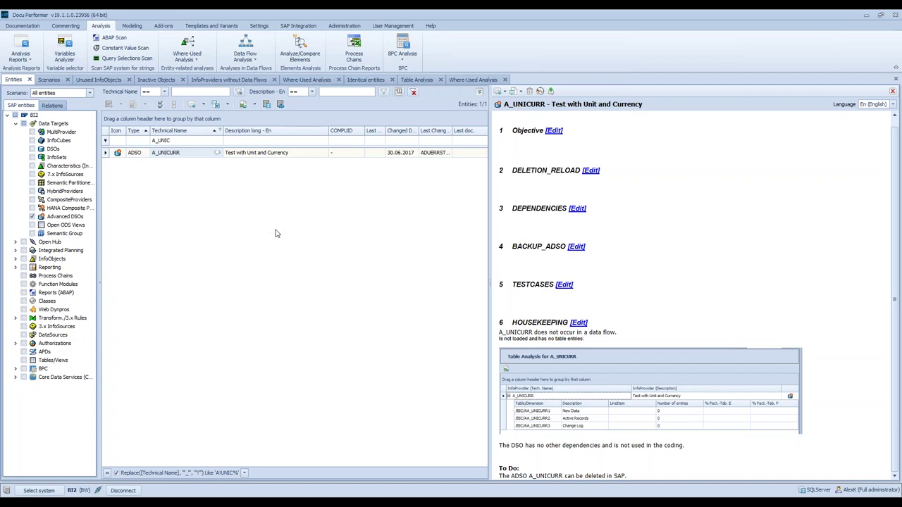
click(893, 91)
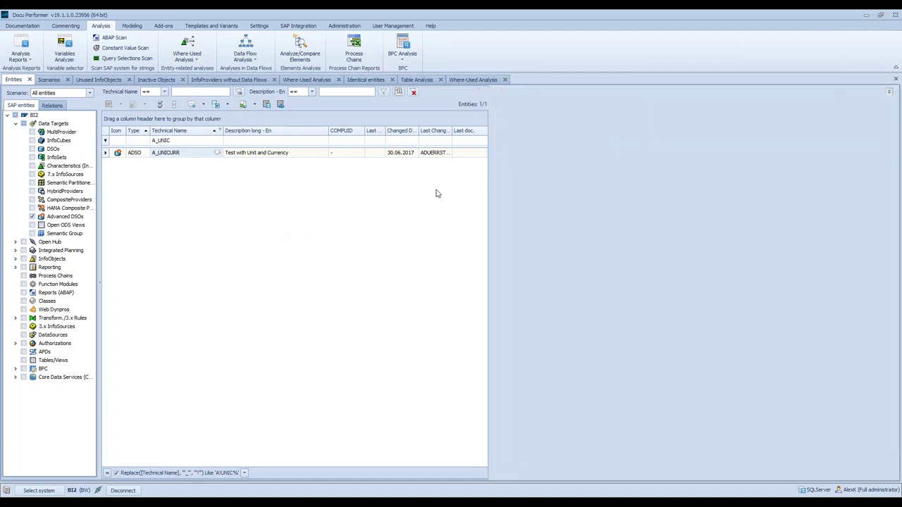
- Assign A_UNICURR to HOUSEKEEPING_PROJECT_2 in the Housekeeping folder and close the assignment window
right_click(262, 153)
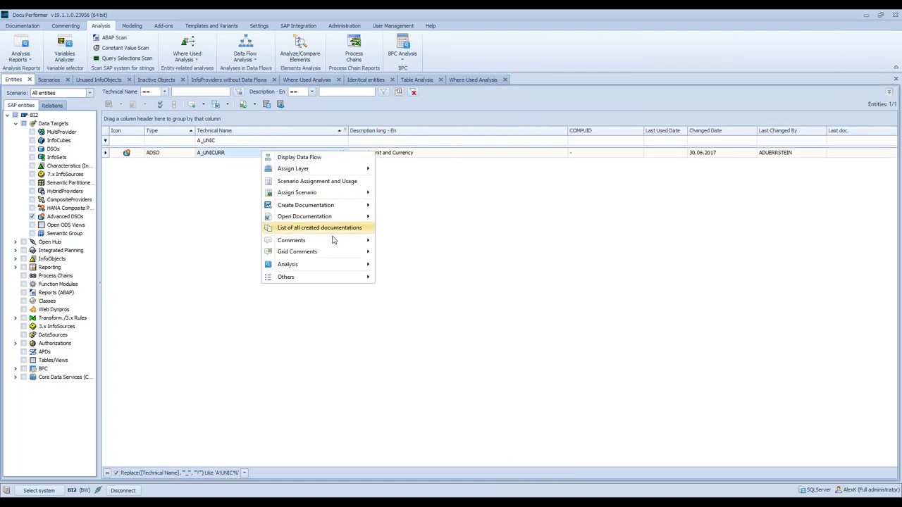
click(405, 226)
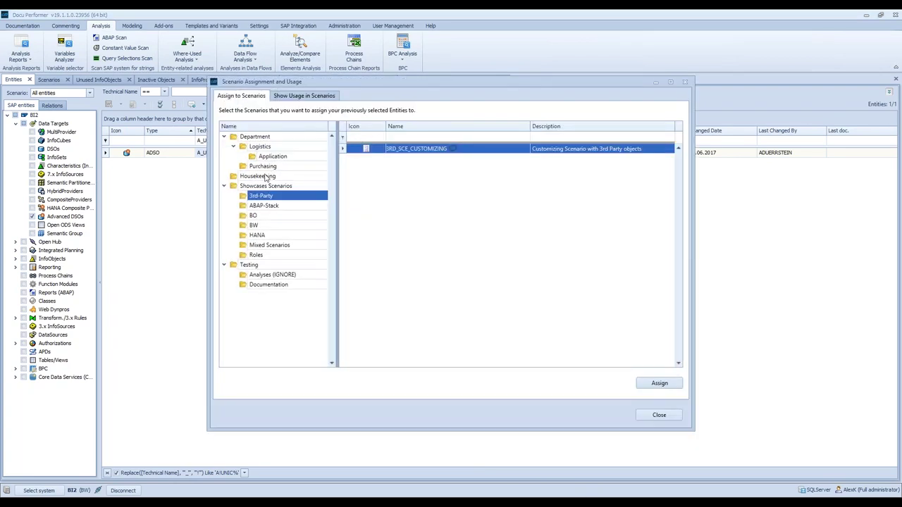
click(261, 177)
click(419, 159)
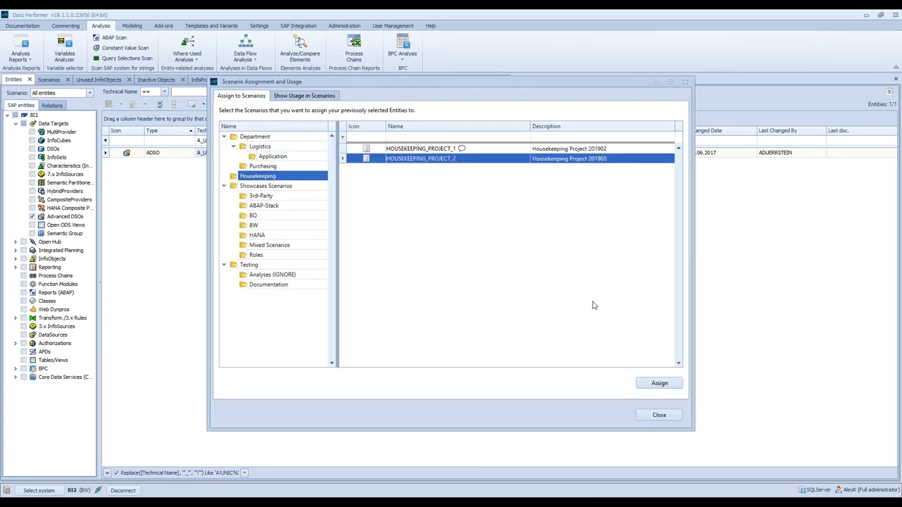
click(653, 389)
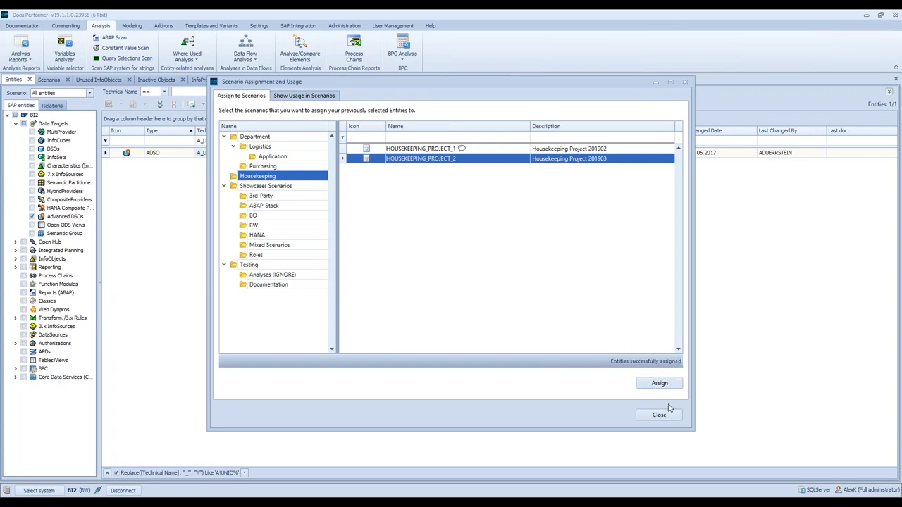
click(659, 416)
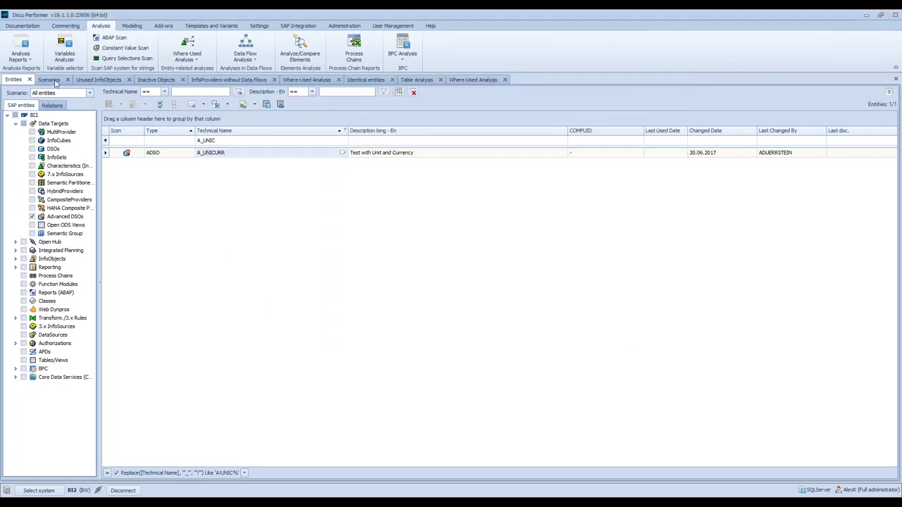
- Open HOUSEKEEPING_PROJECT_2 in Scenario Designer and inspect its Reporting and InfoProvider entries, including A_UNICURR
click(49, 81)
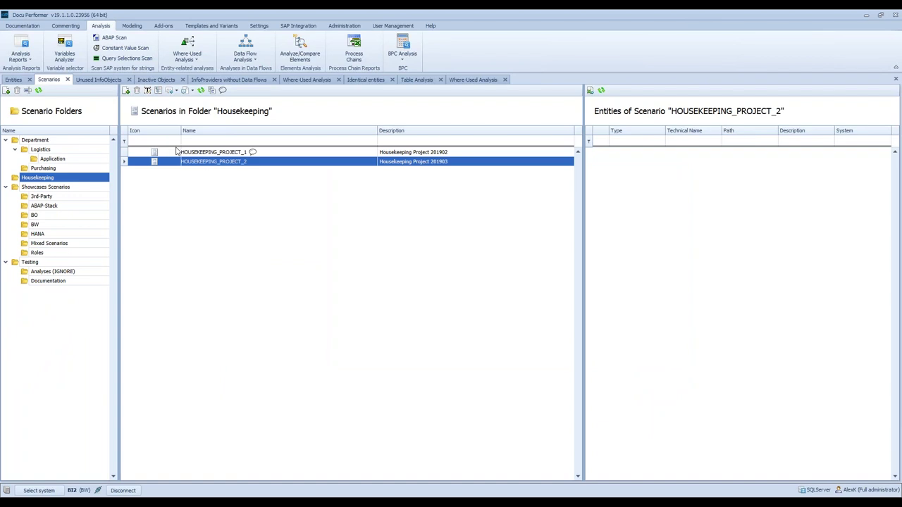
double_click(209, 164)
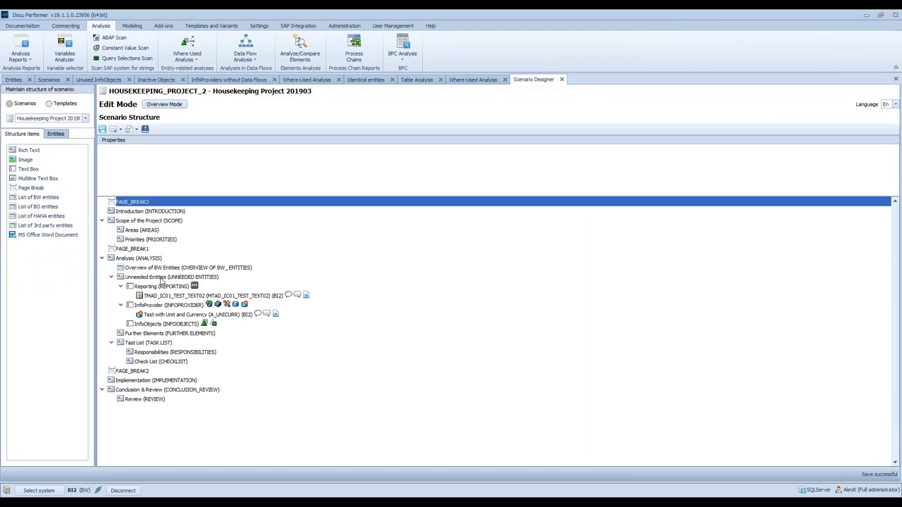
click(154, 297)
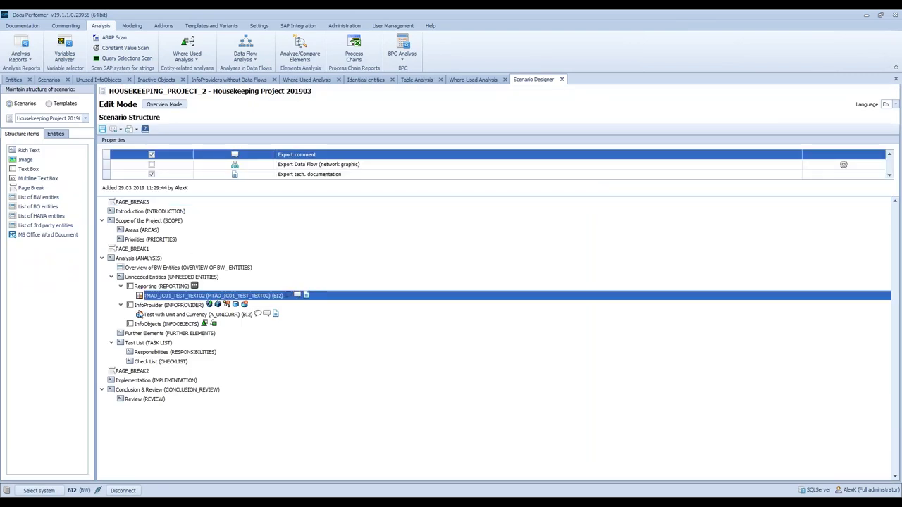
click(166, 287)
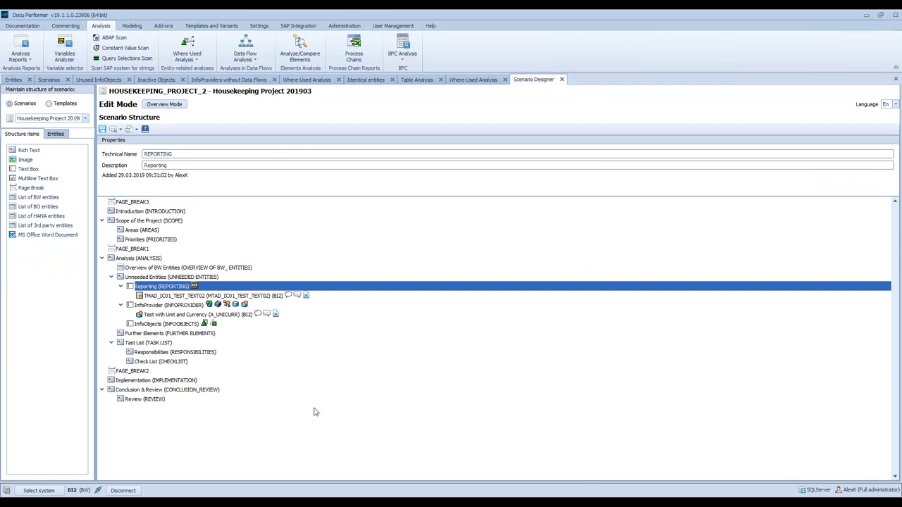
click(174, 315)
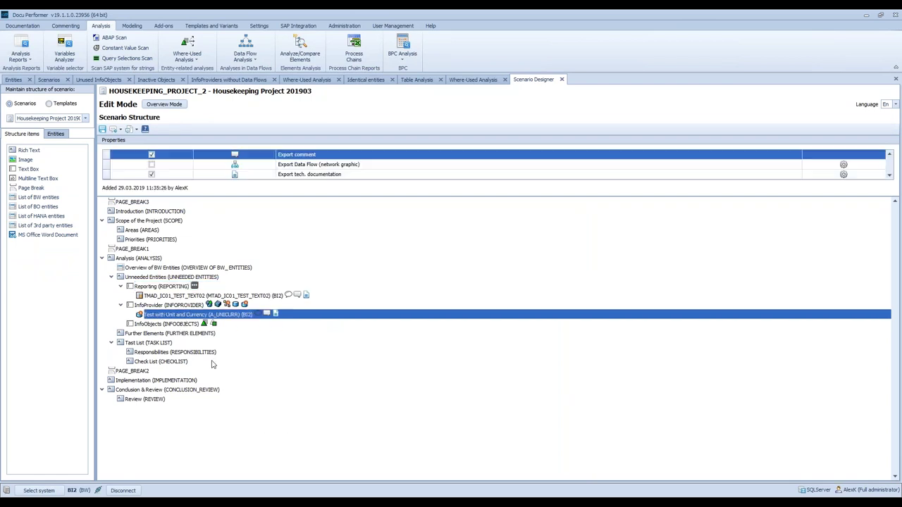
click(160, 306)
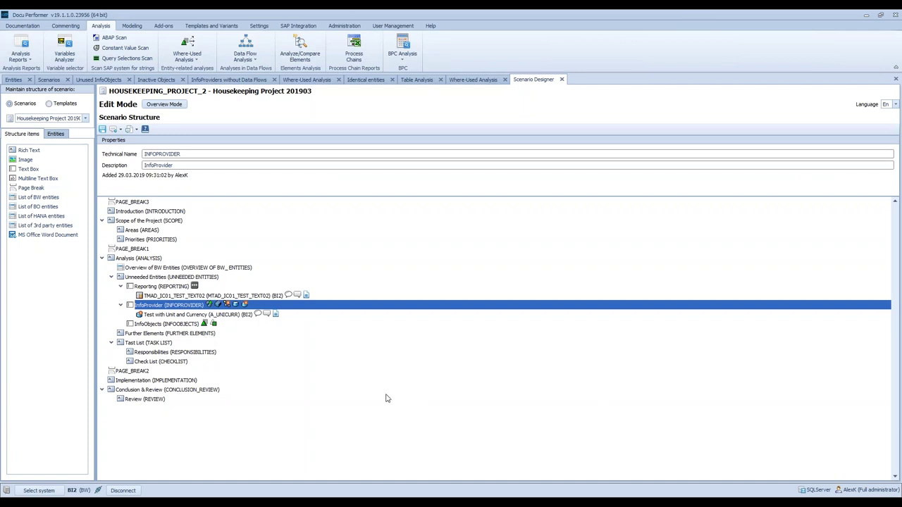
click(152, 315)
key(Up)
click(13, 79)
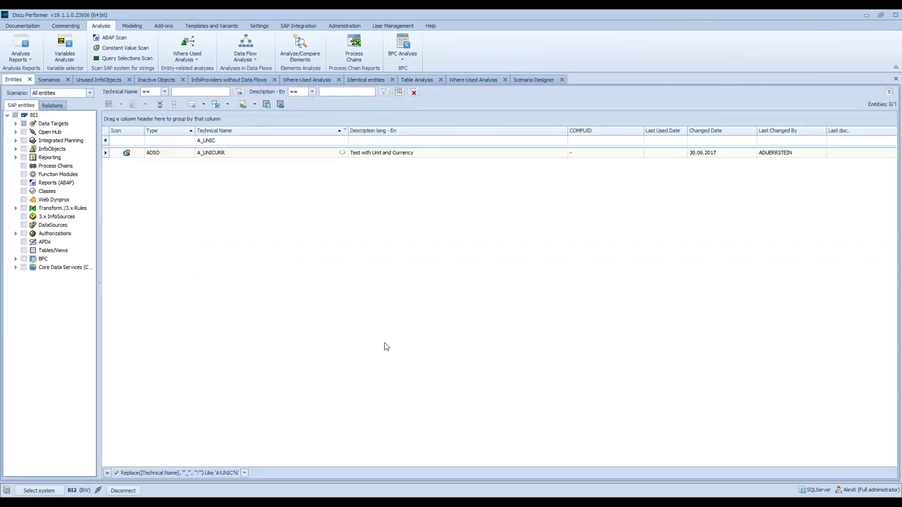
- Start the Matrix of Usage: InfoProvider Objects in Queries analysis and load MultiProvider VMM_M001's queries
click(243, 62)
click(274, 306)
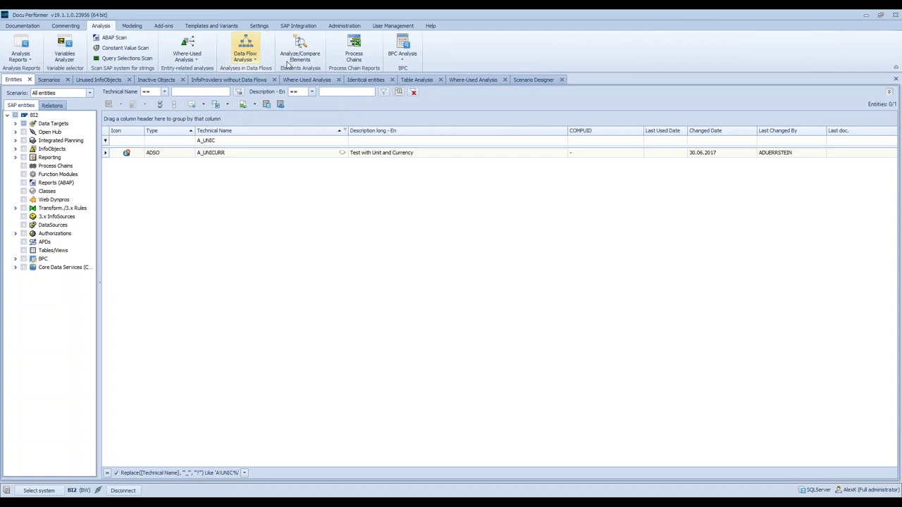
click(187, 54)
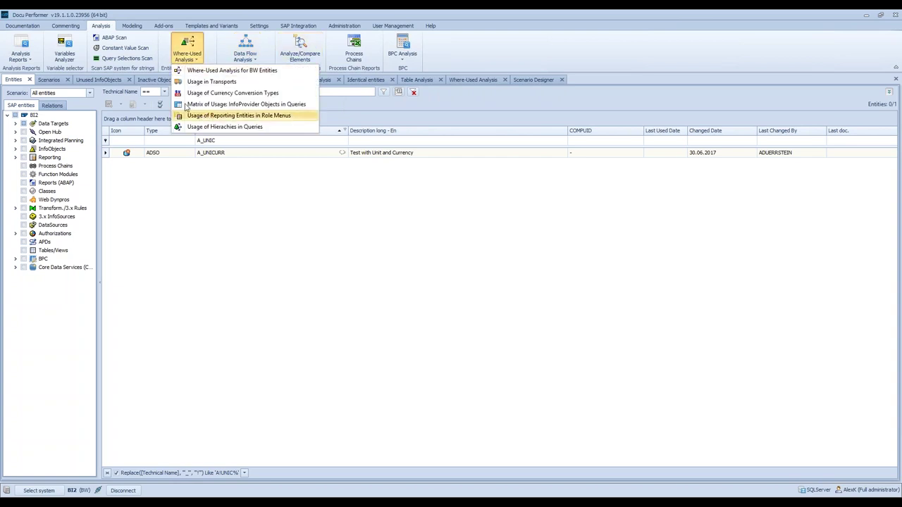
click(216, 106)
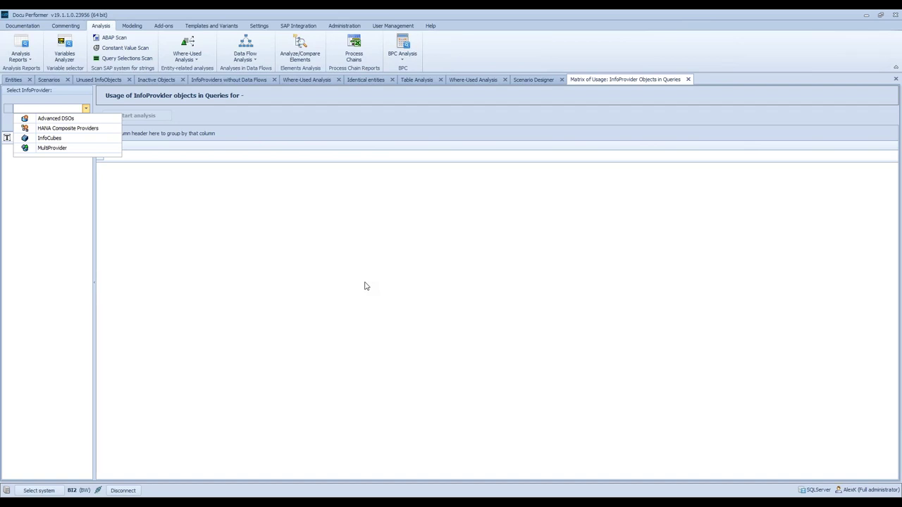
click(64, 148)
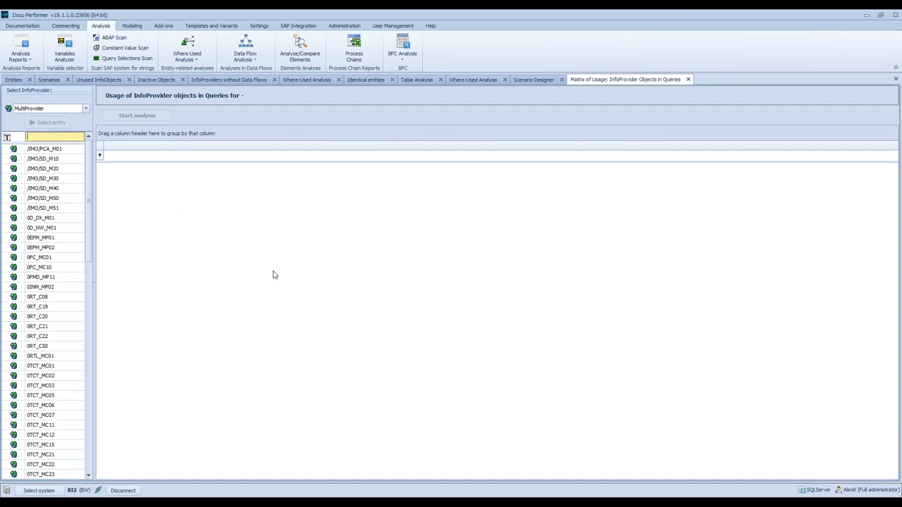
text(VMM_M)
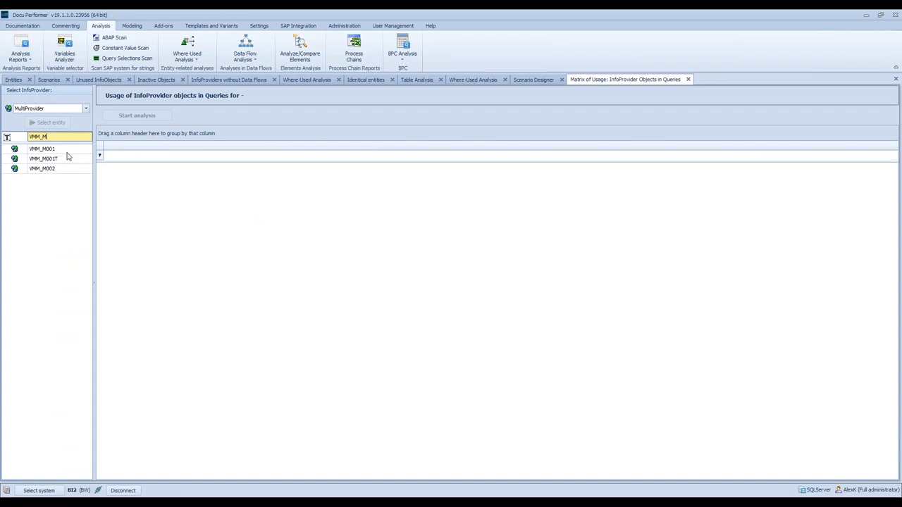
click(67, 152)
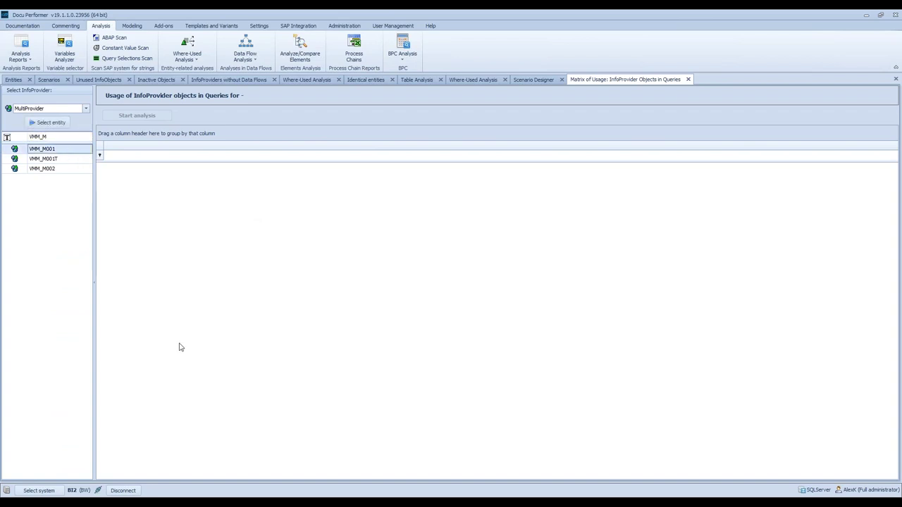
click(44, 122)
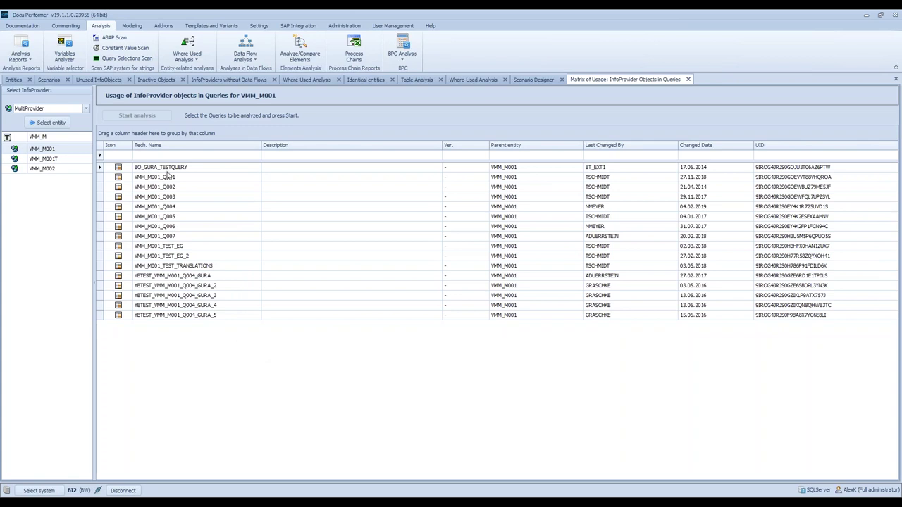
- Select all 16 VMM_M001 queries, start the usage analysis, and bring the Excel results into view
click(167, 169)
shift+click(215, 317)
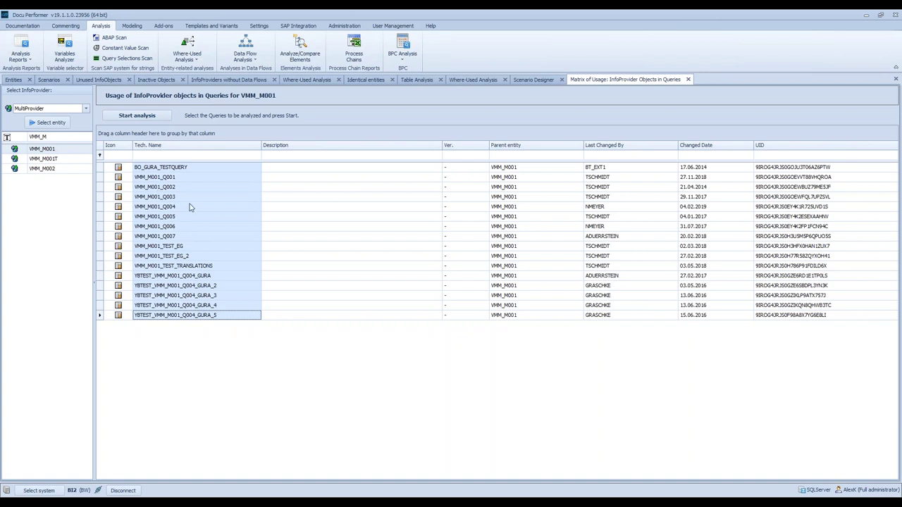
click(128, 117)
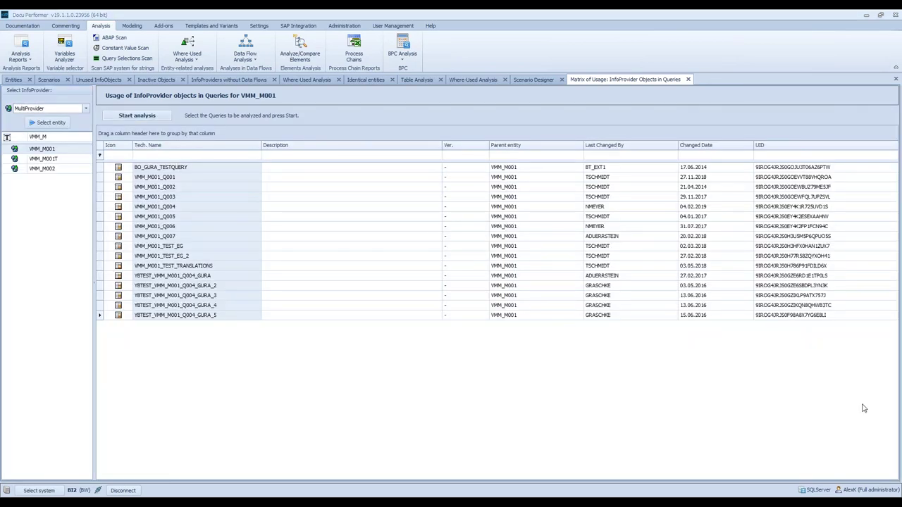
drag(867, 169, 372, 245)
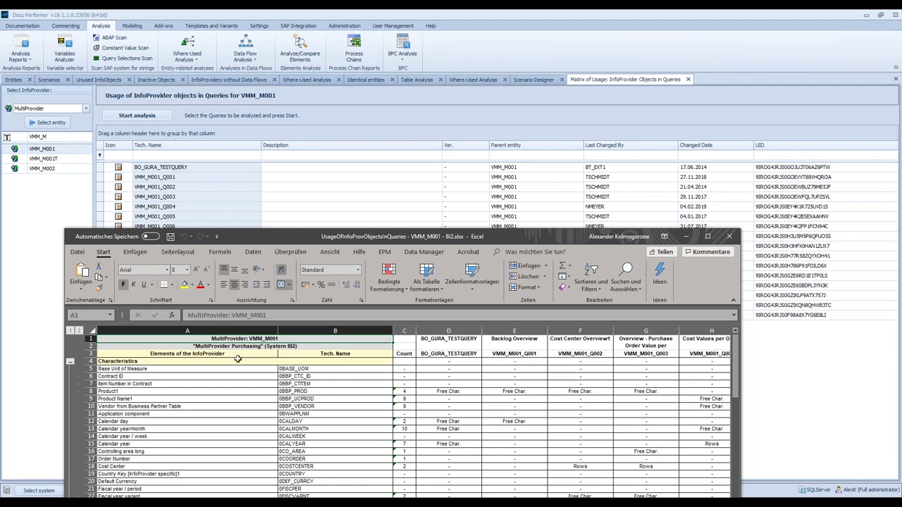
- Maximize the workbook, review Calendar year, Product1 (0BBP_PROD) and Goods Supplier usage, then minimize it
drag(218, 339, 225, 466)
drag(307, 239, 311, 1)
click(358, 227)
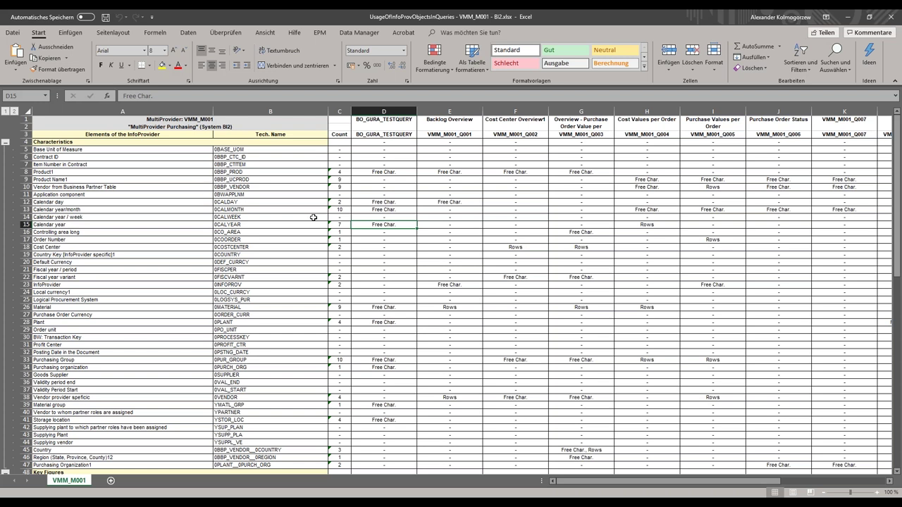
click(367, 171)
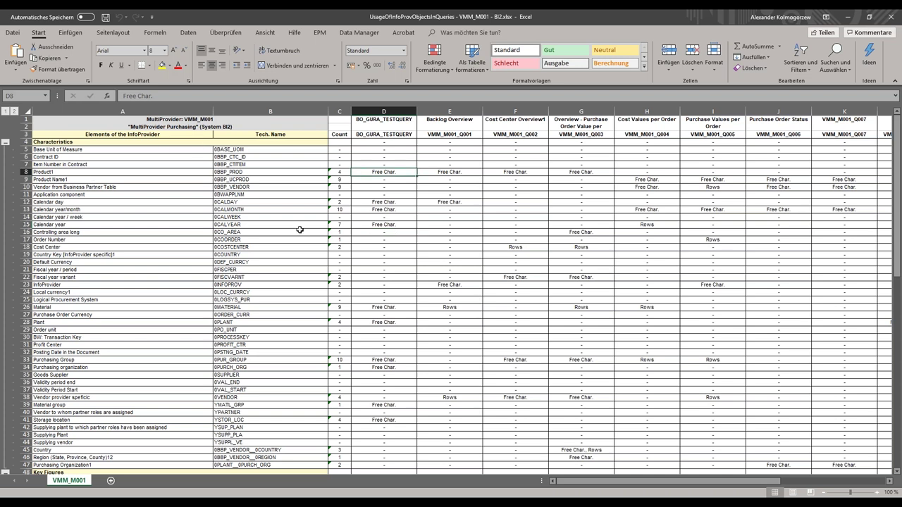
click(262, 172)
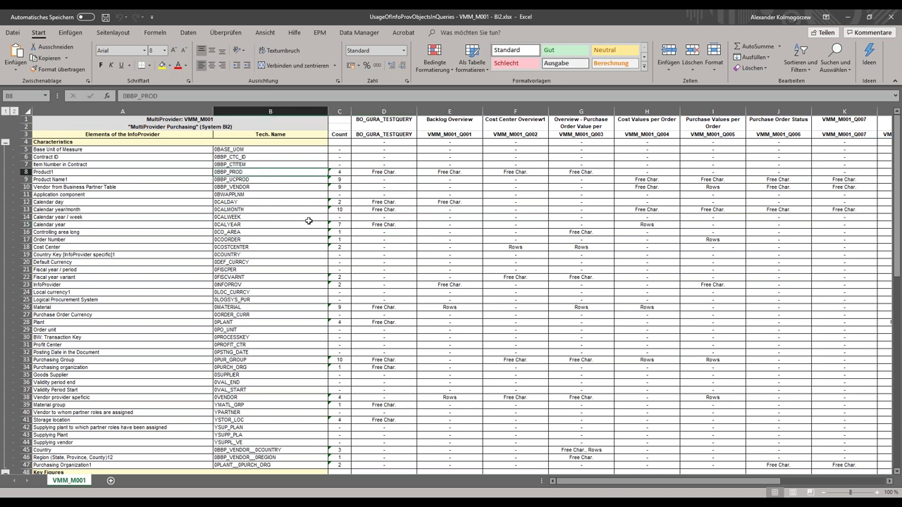
click(346, 173)
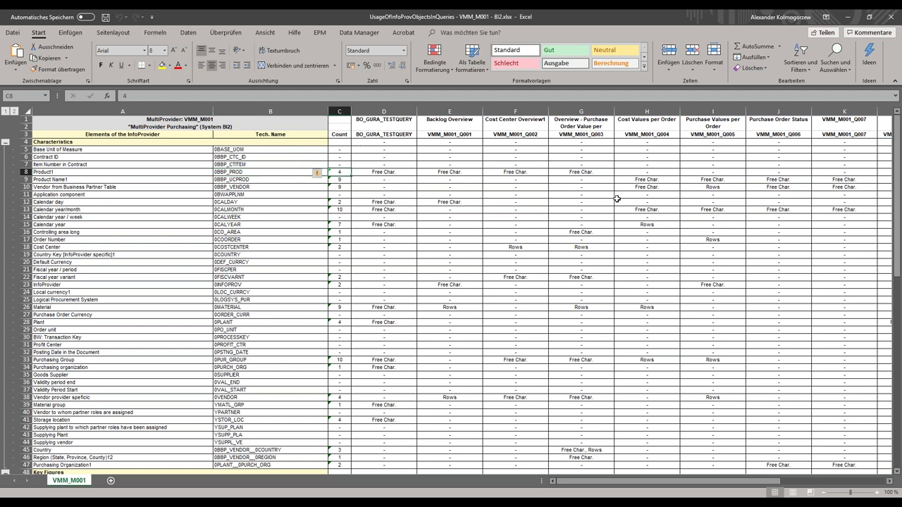
drag(366, 172, 559, 172)
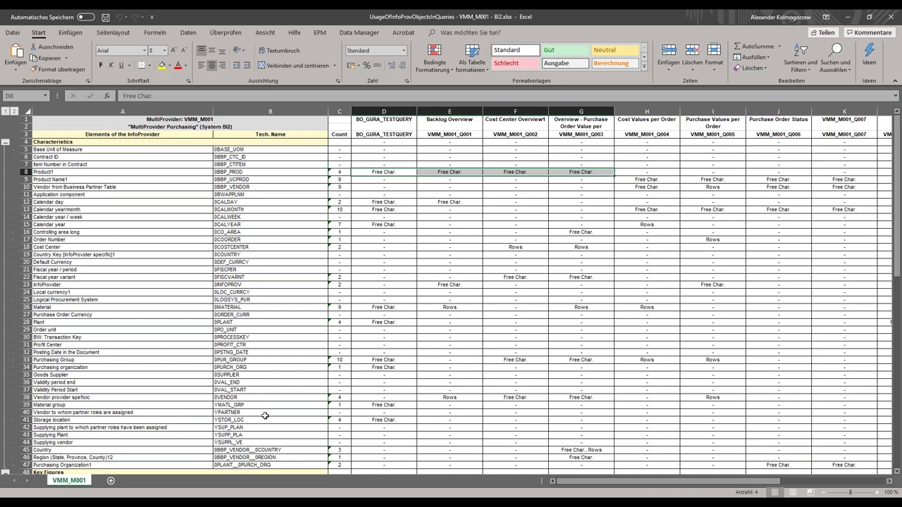
click(247, 376)
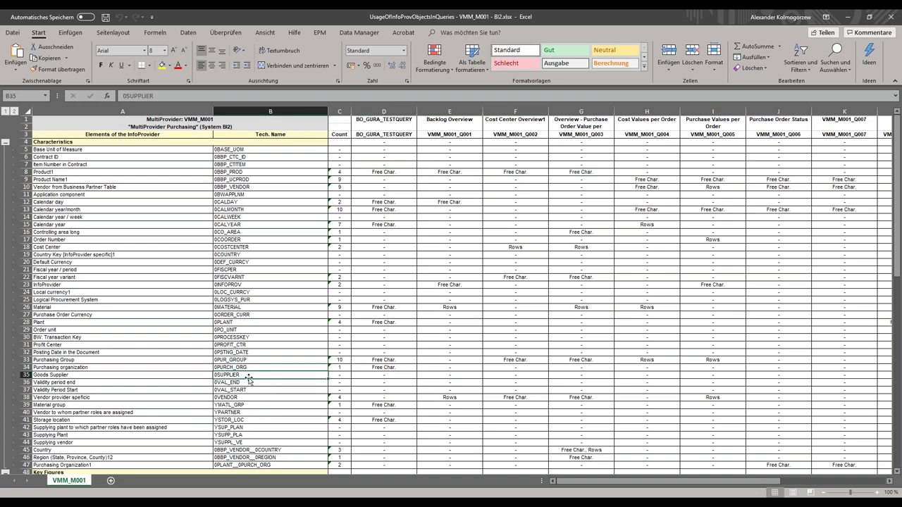
click(850, 17)
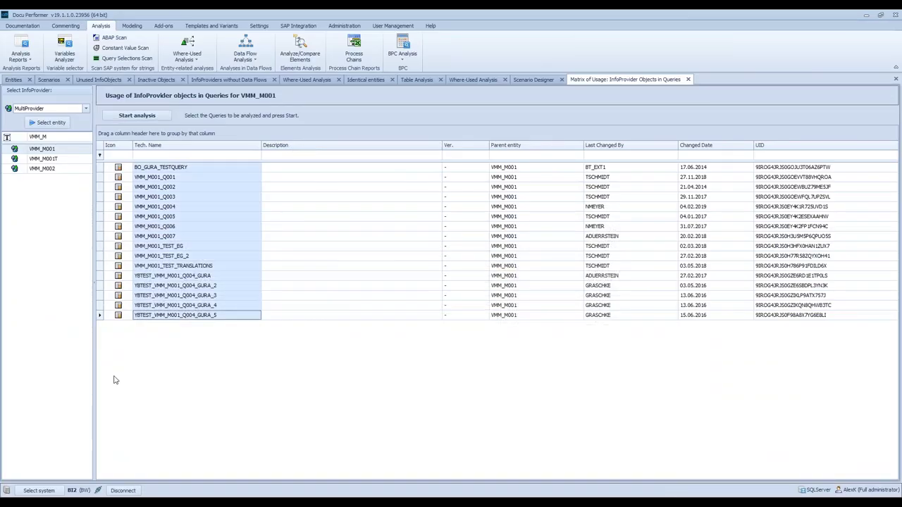
- Filter the BI2 entity list to MultiProviders with technical name vmm
click(14, 80)
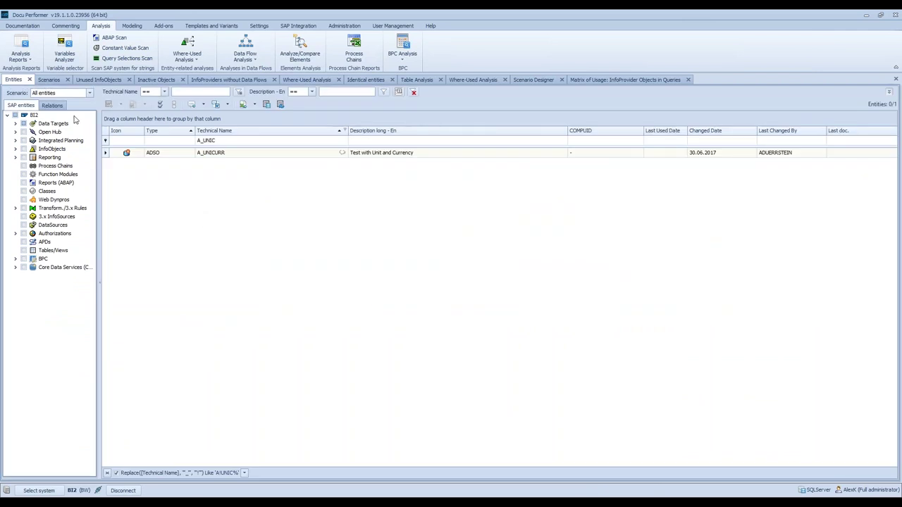
click(18, 125)
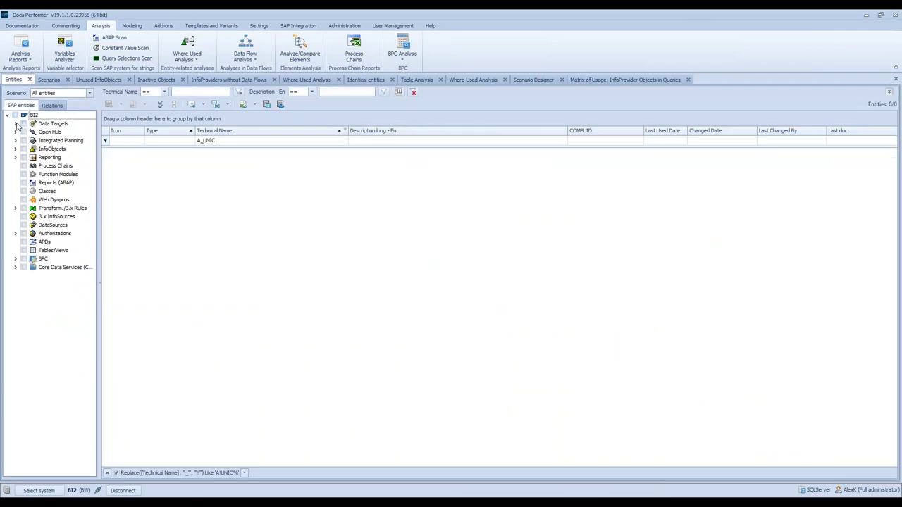
click(32, 132)
click(234, 141)
key(ctrl+a)
text(vmm)
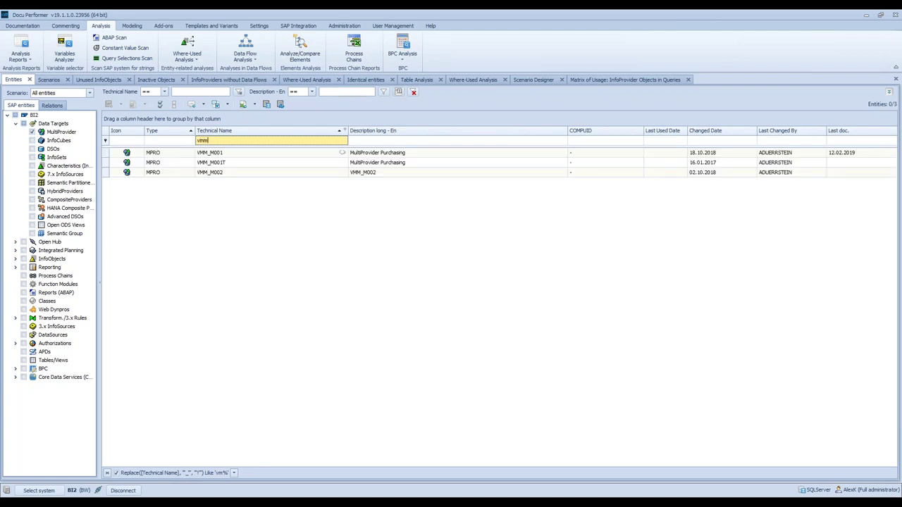
click(255, 156)
- Display VMM_M001's data flow downwards with Network and Tree View enabled
right_click(256, 155)
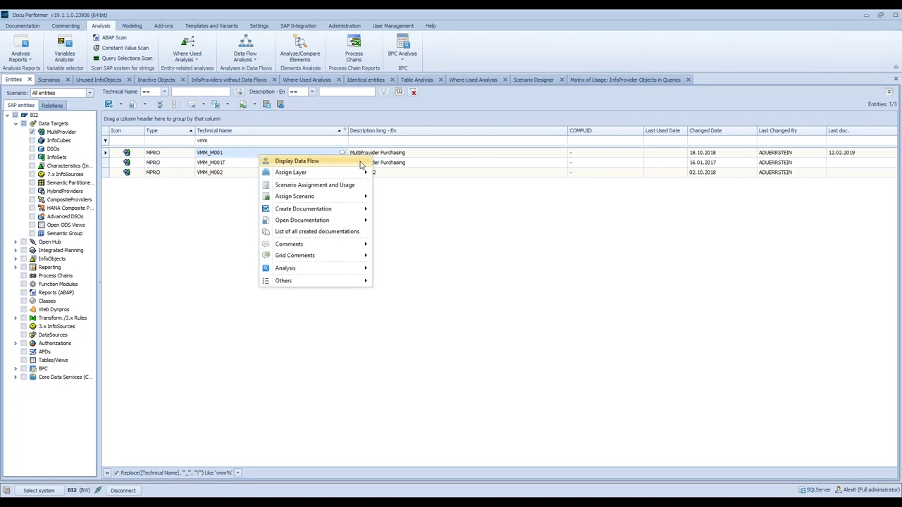
click(360, 164)
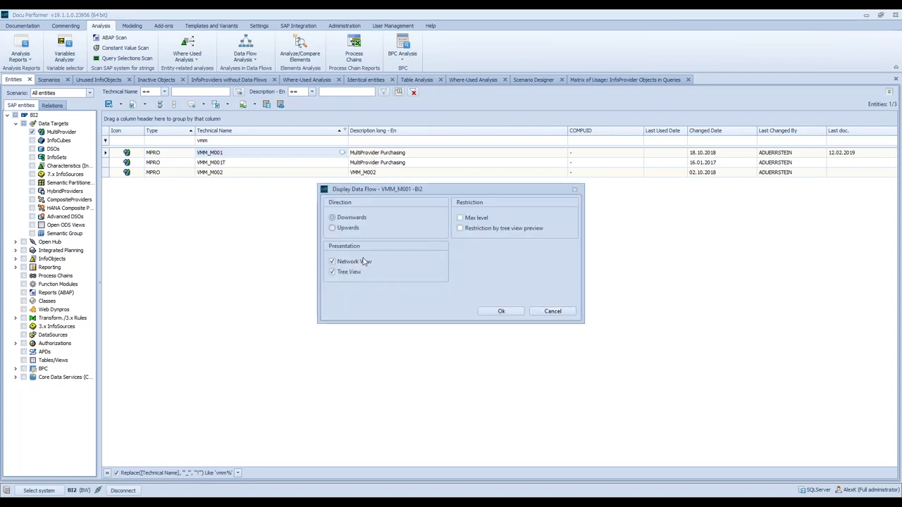
click(499, 311)
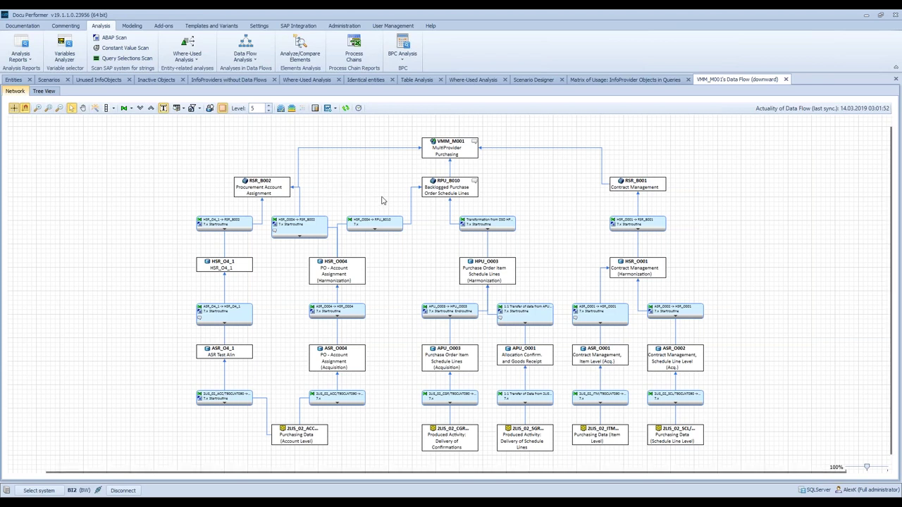
- In Tree View, run a single-InfoObject mapping analysis for 0SUPPLIER and inspect its direct mapping
click(44, 91)
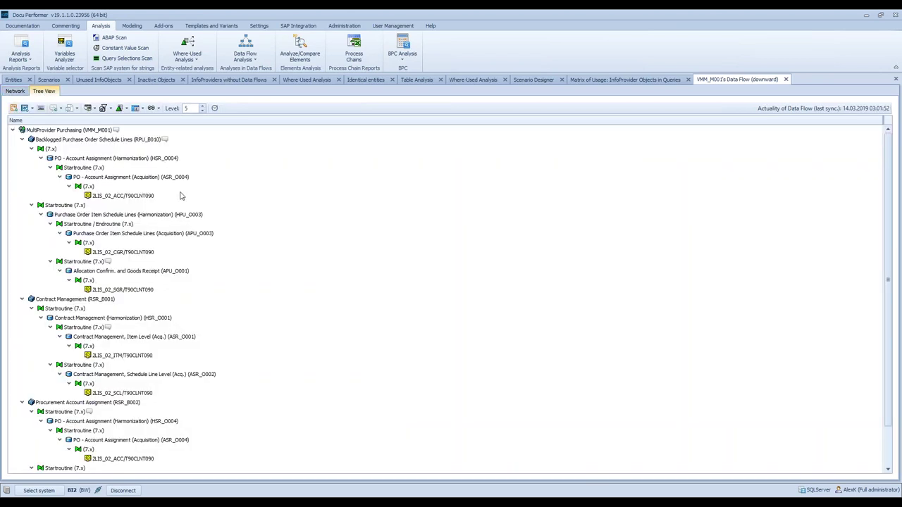
click(126, 109)
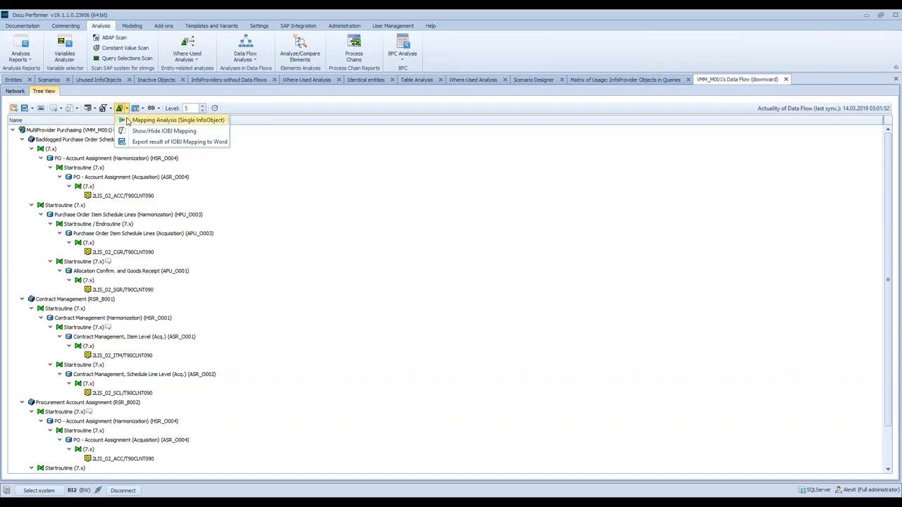
click(127, 121)
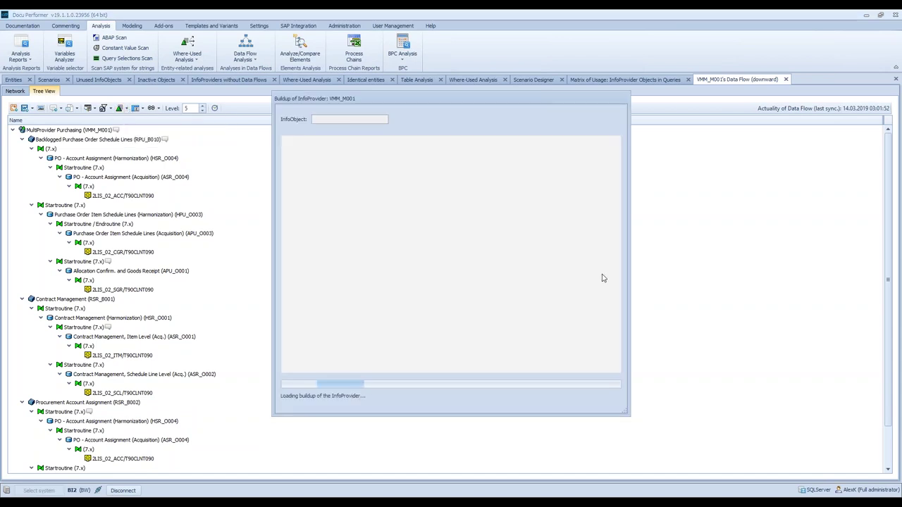
click(505, 267)
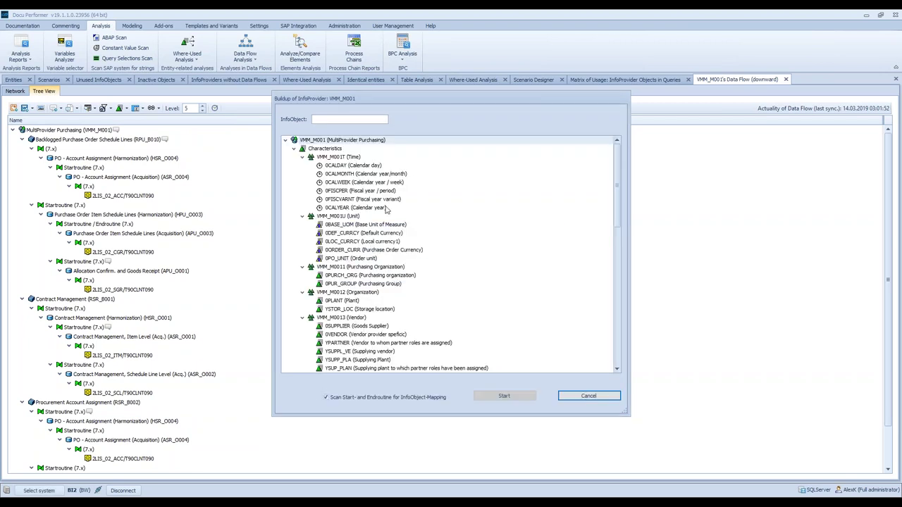
click(322, 119)
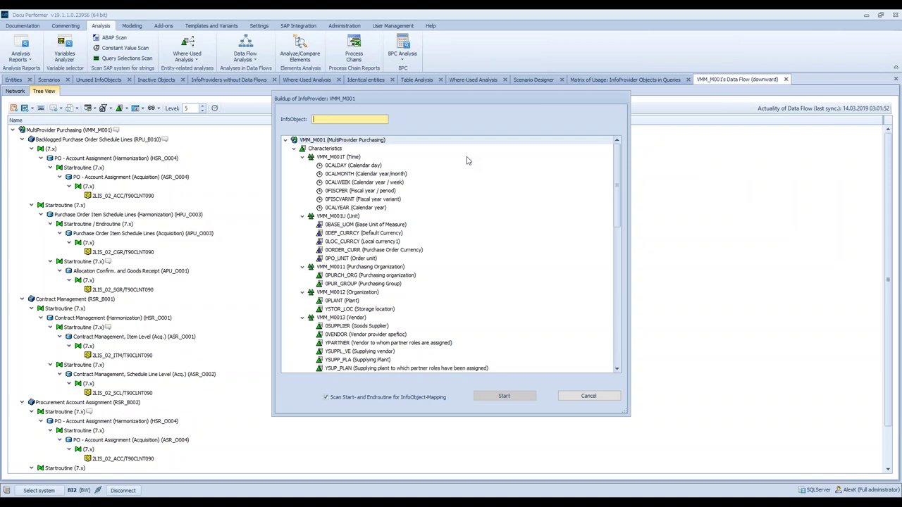
text(0supp)
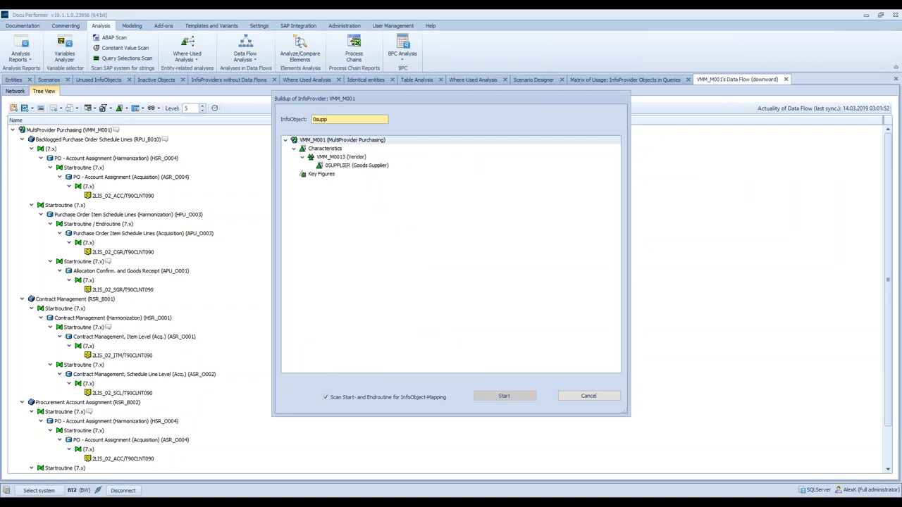
click(358, 167)
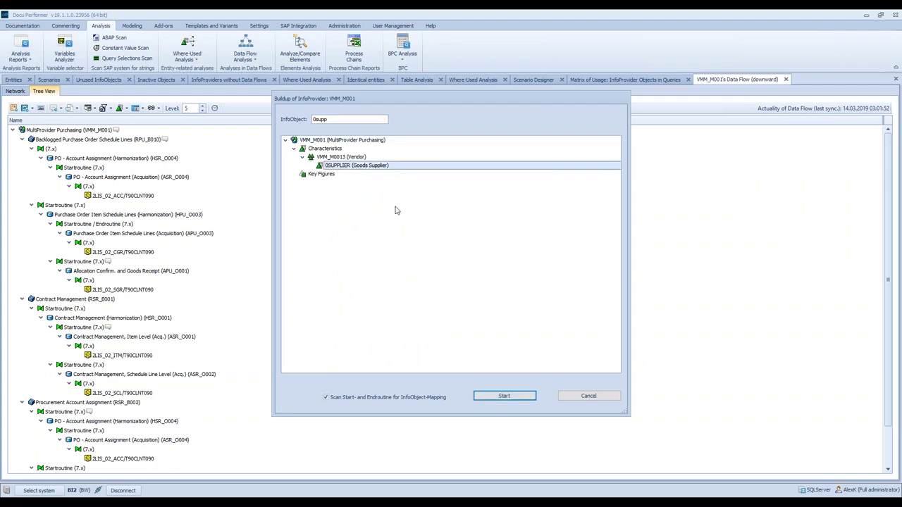
click(493, 398)
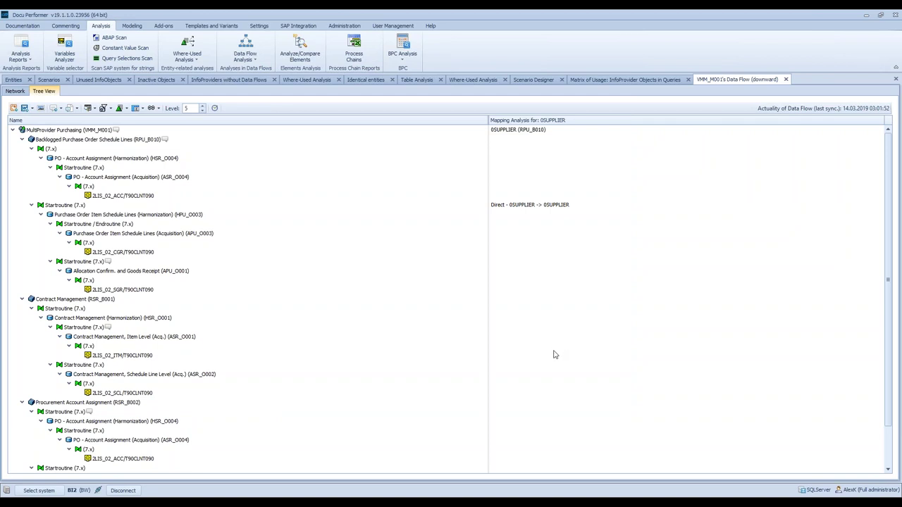
click(507, 207)
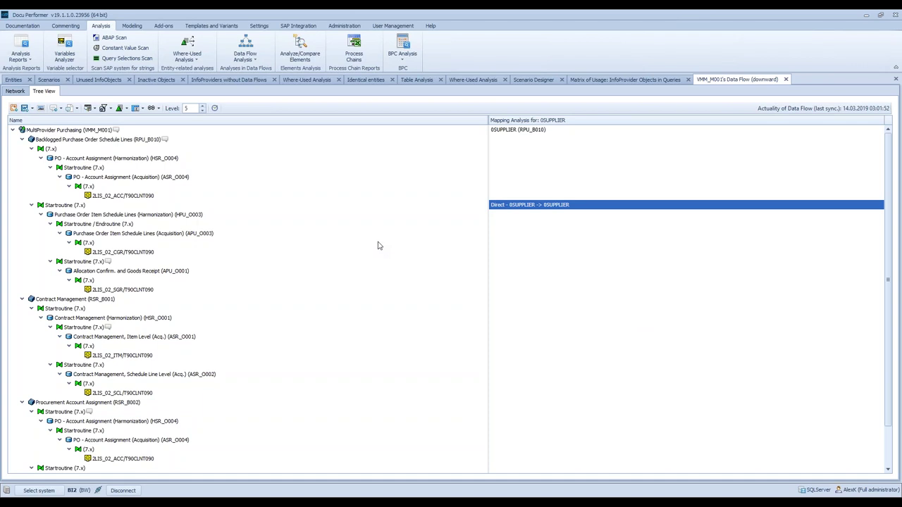
- Return to the Network view and highlight the RPU_B010 transformation path down to 2LIS_02_CGR and 2LIS_02_SGR
click(14, 92)
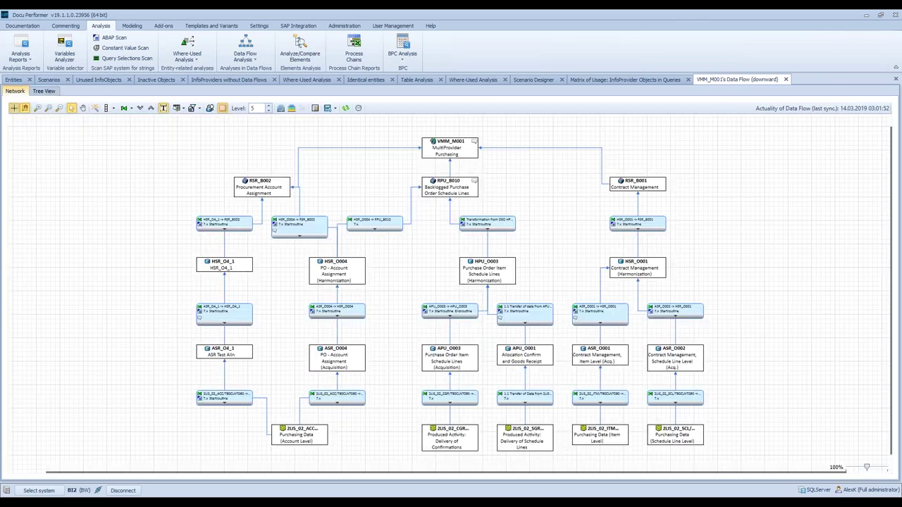
click(43, 92)
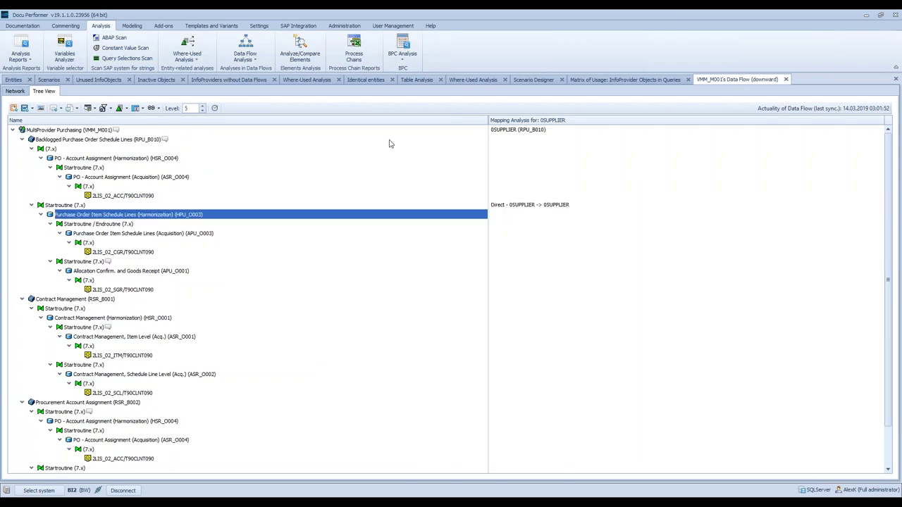
click(16, 91)
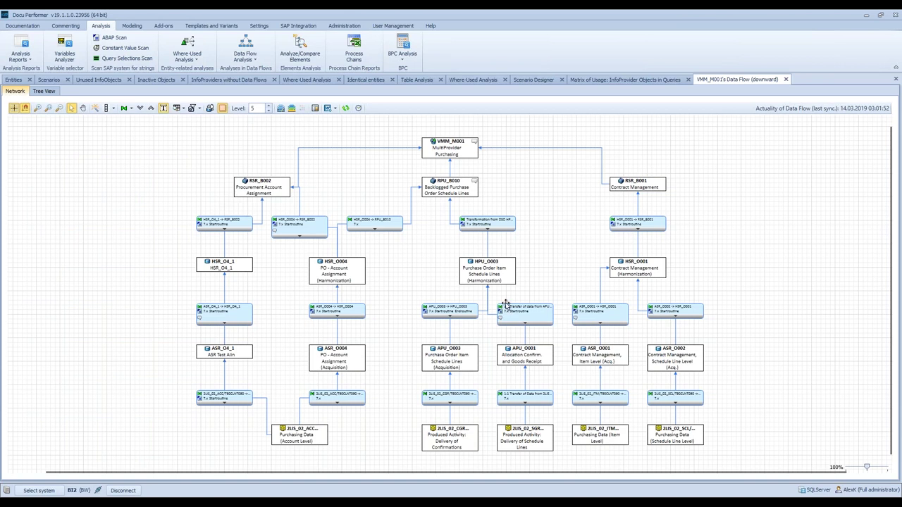
click(488, 222)
- Show the ABAP source code of the HPU_O003-to-RPU_B010 transformation and view its Global data 2nd routine
right_click(487, 222)
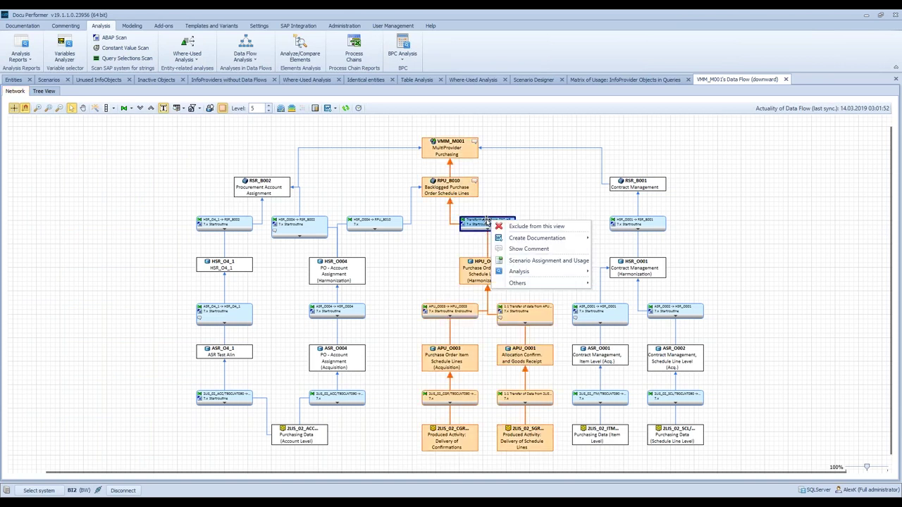
mouse_move(548, 273)
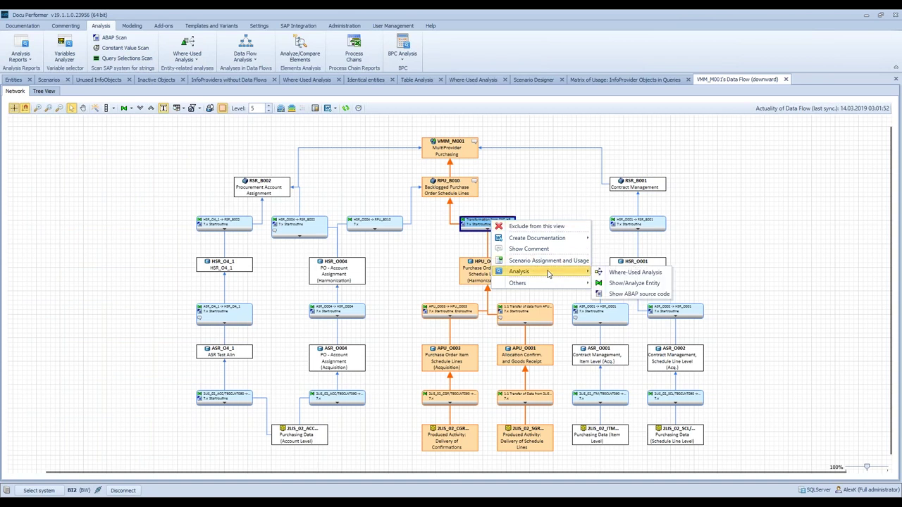
click(629, 296)
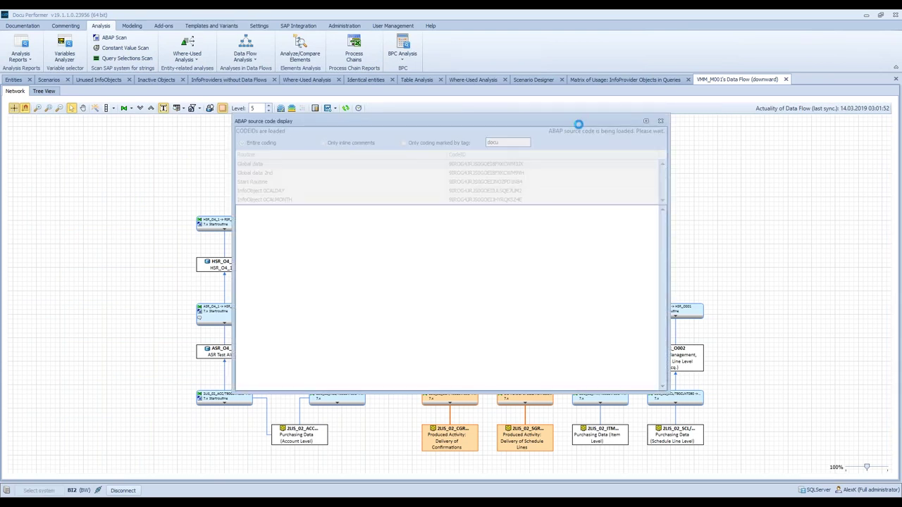
click(259, 176)
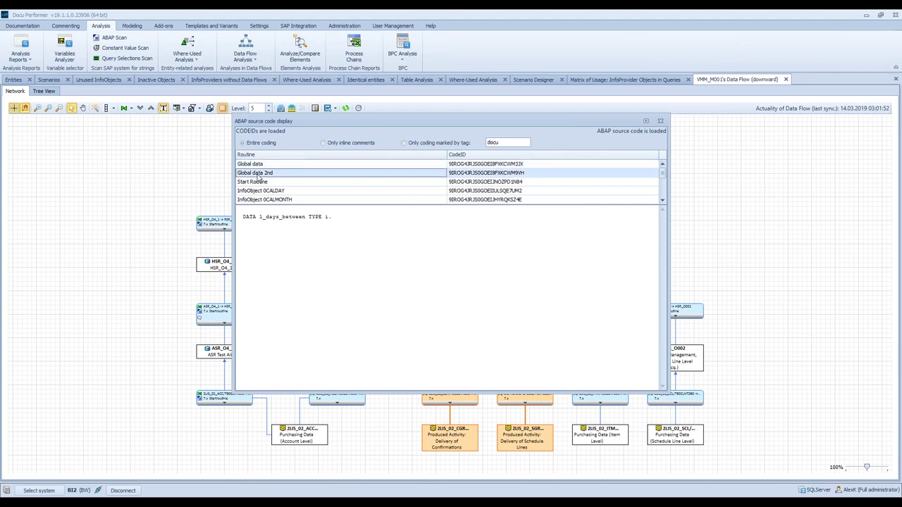
- Search the Start Routine code for 0Supplier and dismiss the not-found message
click(272, 186)
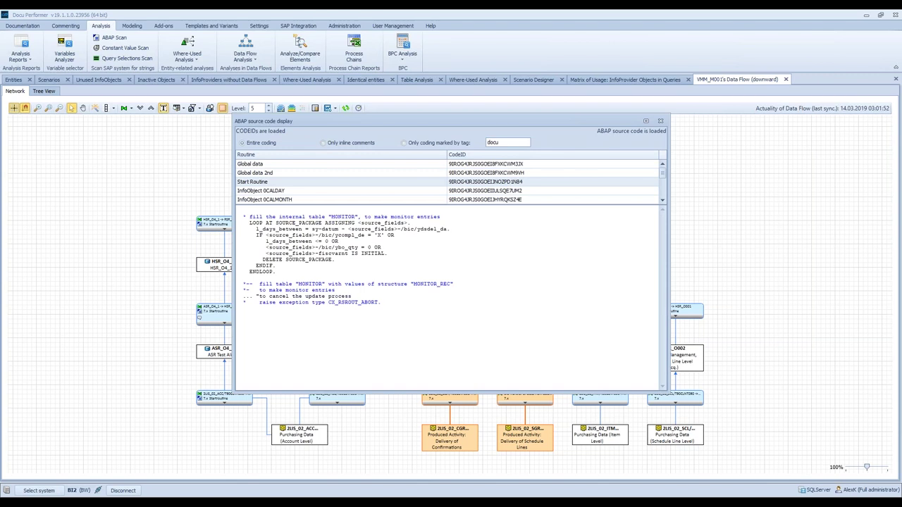
click(386, 290)
key(ctrl+f)
text(0)
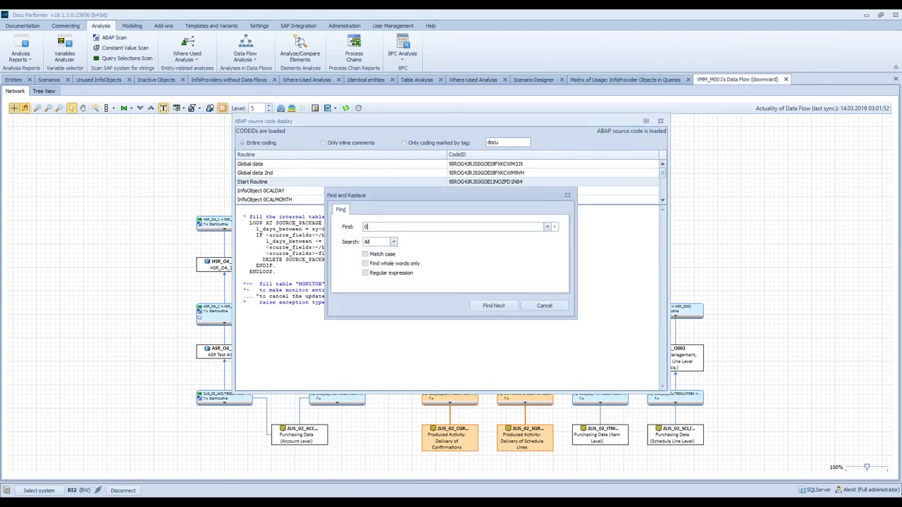
text(Supplier)
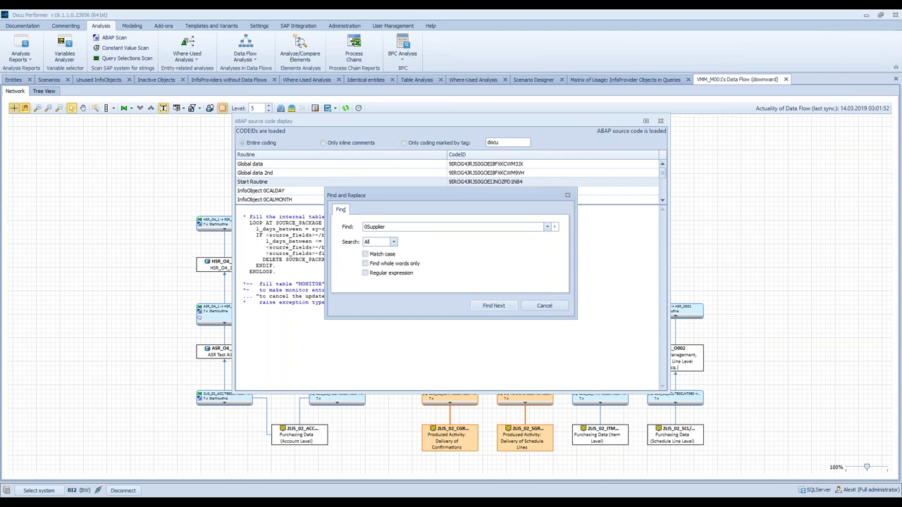
click(511, 306)
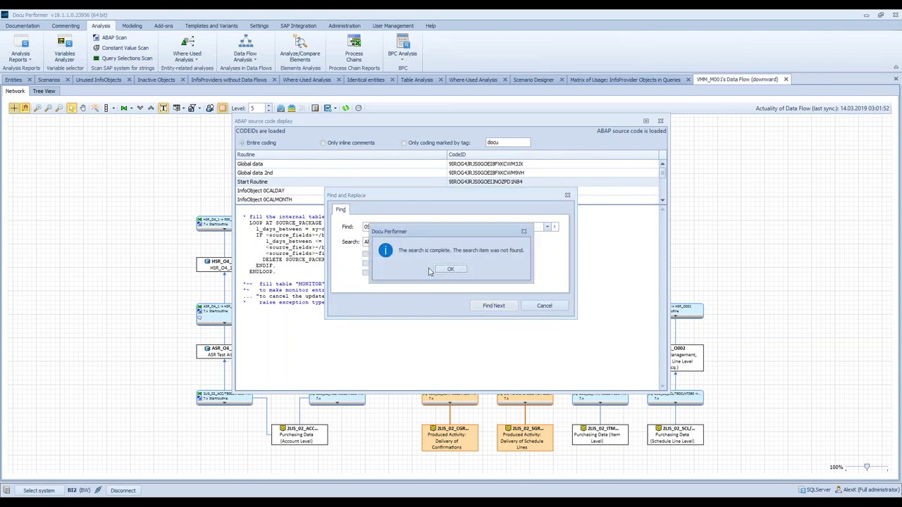
click(453, 269)
click(545, 305)
- Check the 0CALDAY and 0CALMONTH routines, then close the ABAP source code display
click(278, 191)
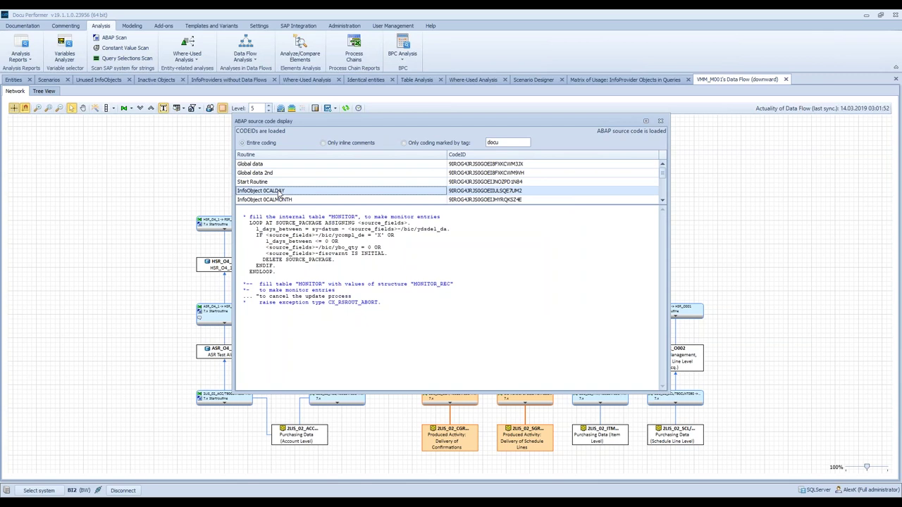
click(302, 200)
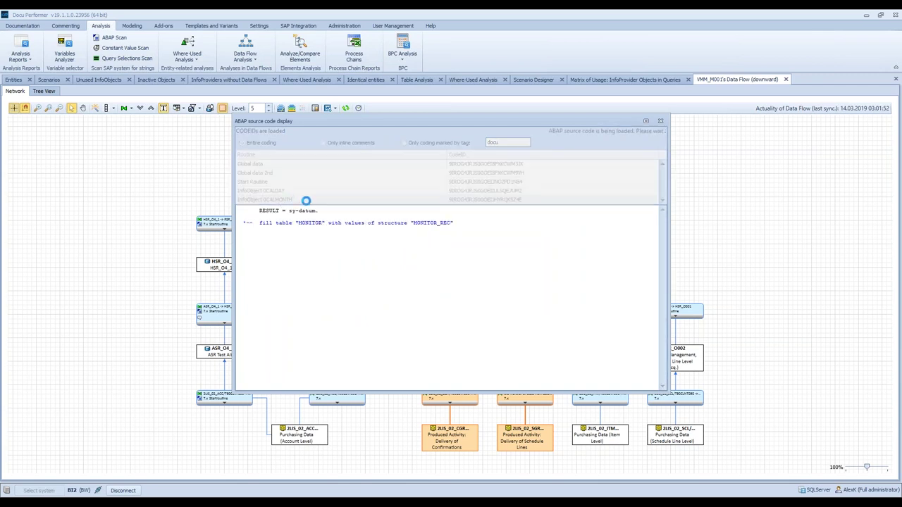
click(660, 122)
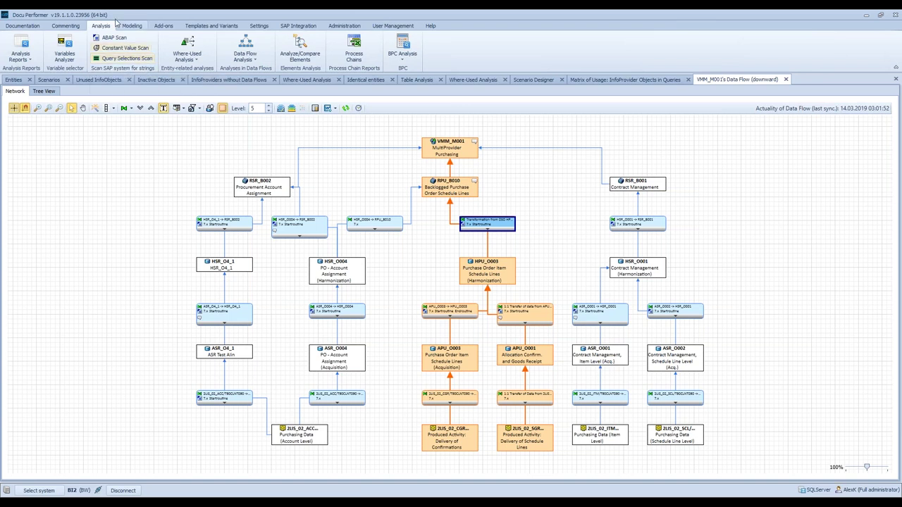
- Back in the Entities list, show the stored comment for MultiProvider VMM_M001
click(13, 79)
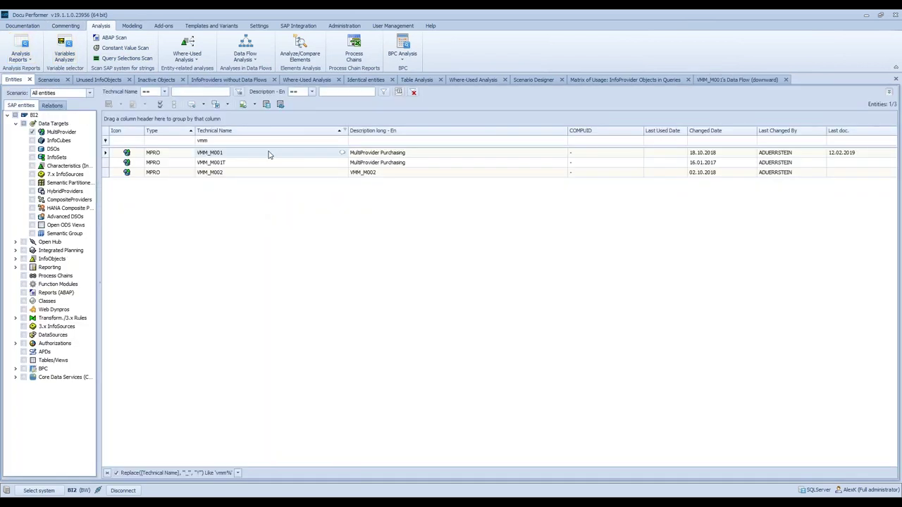
right_click(270, 152)
mouse_move(334, 263)
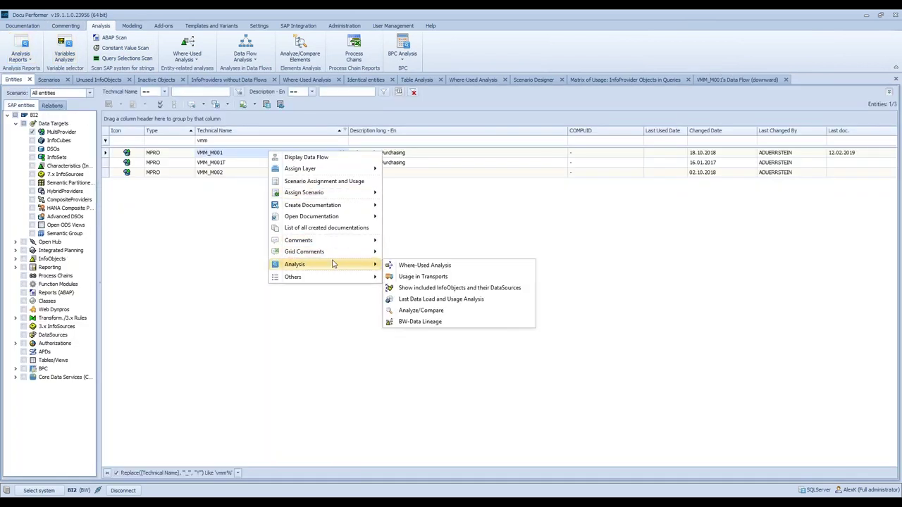
mouse_move(328, 240)
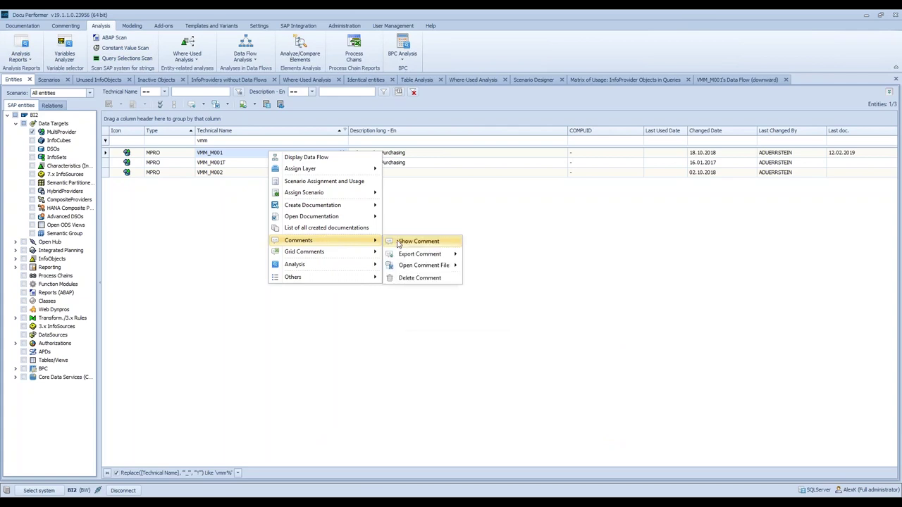
click(432, 263)
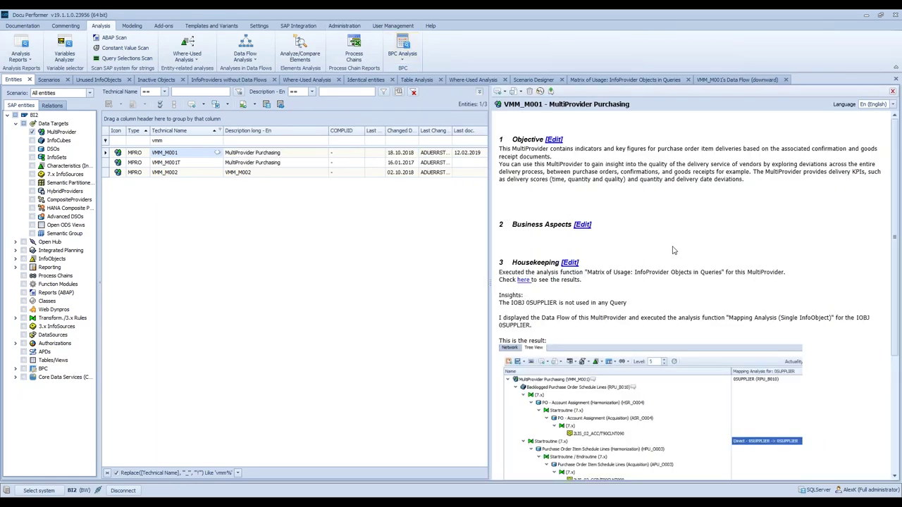
- Scroll through VMM_M001's Housekeeping insights and To Dos, then close the documentation pane
scroll(734, 240, down, 1)
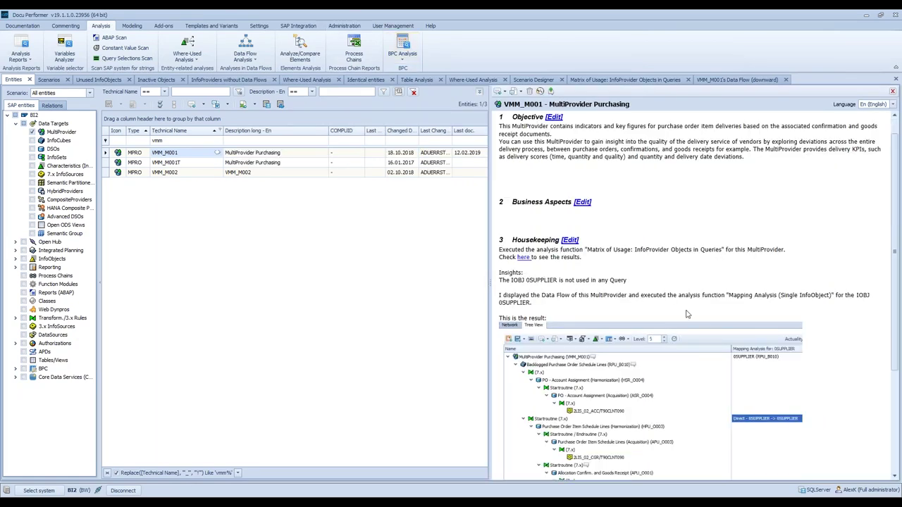
scroll(707, 324, down, 1)
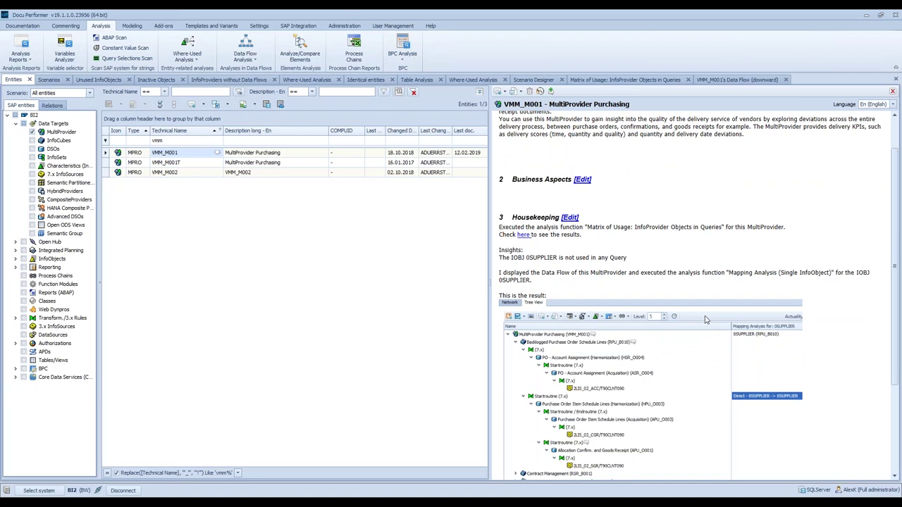
scroll(640, 284, down, 1)
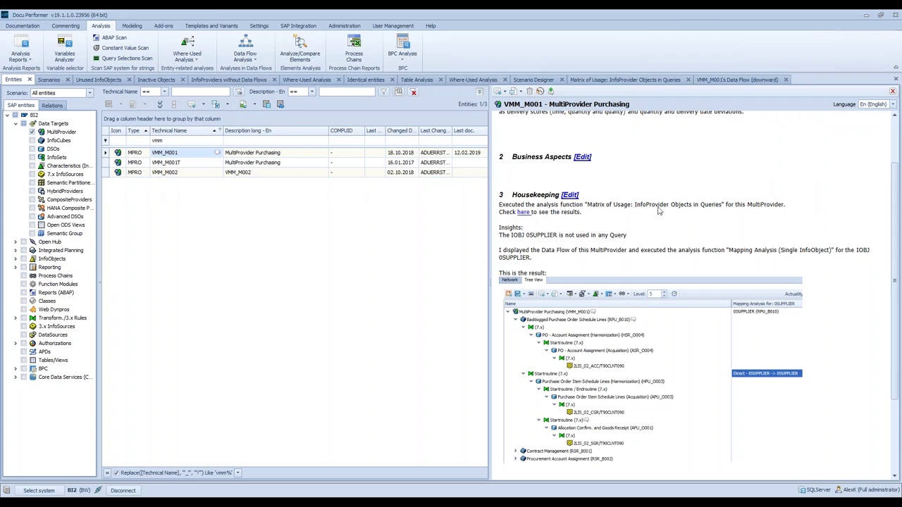
click(590, 238)
scroll(570, 241, down, 1)
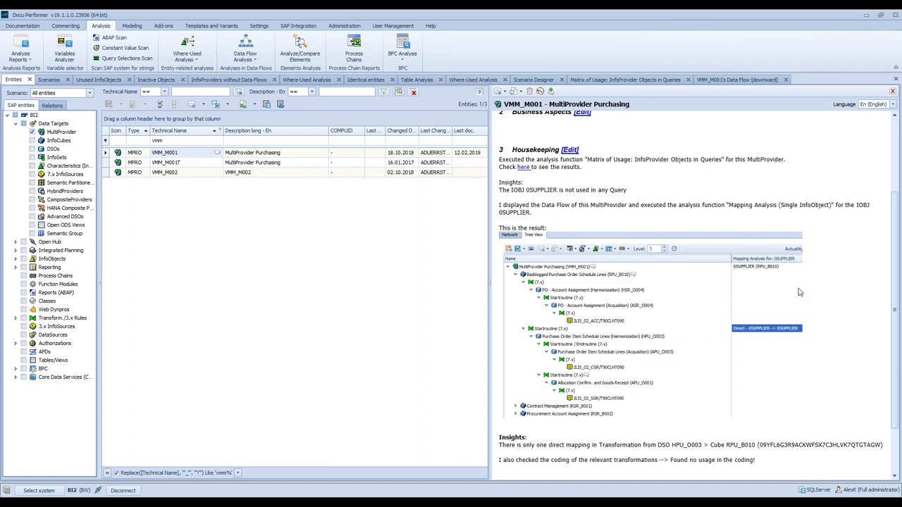
scroll(800, 291, down, 1)
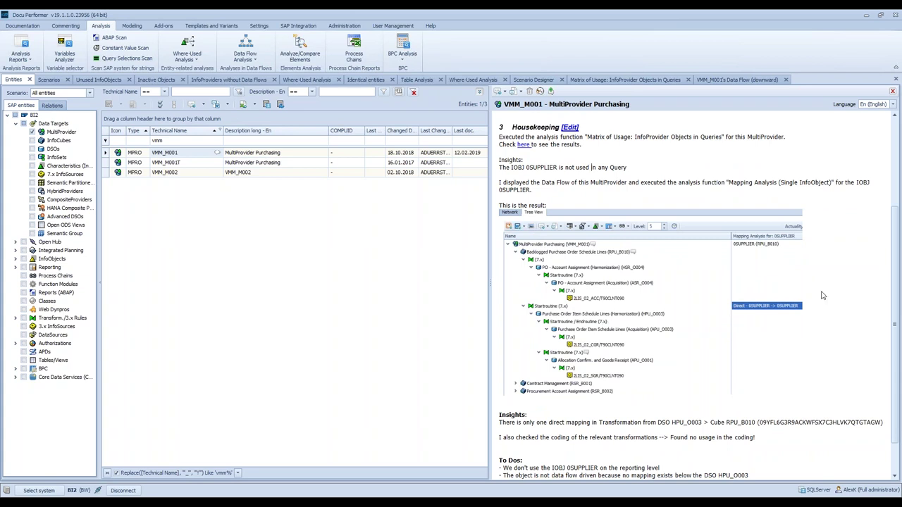
scroll(793, 307, down, 1)
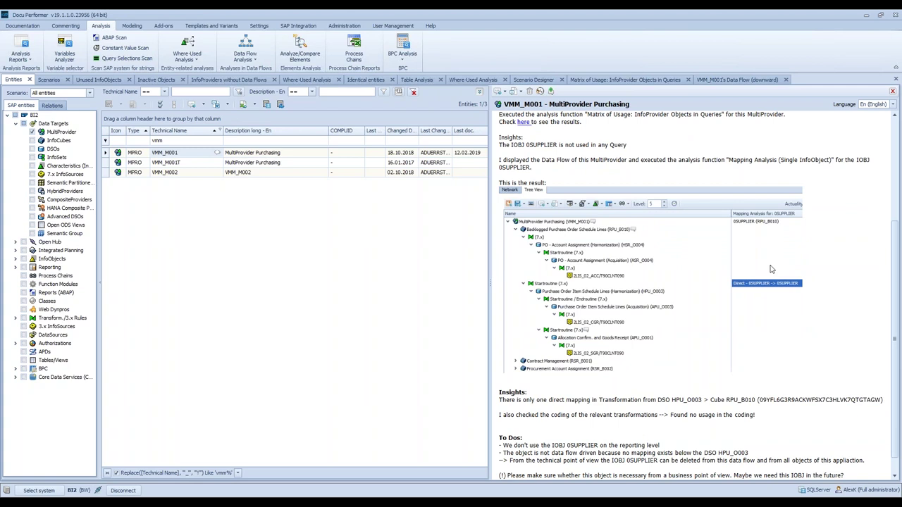
scroll(758, 300, down, 1)
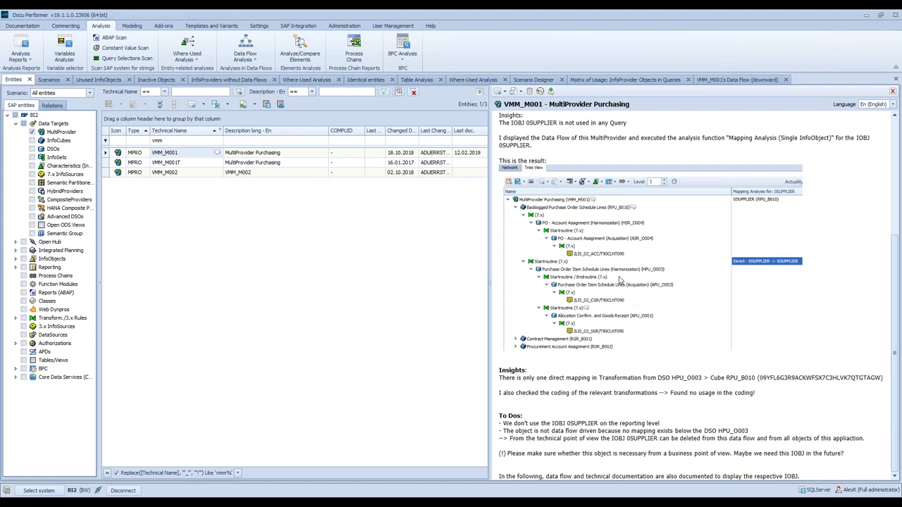
click(892, 91)
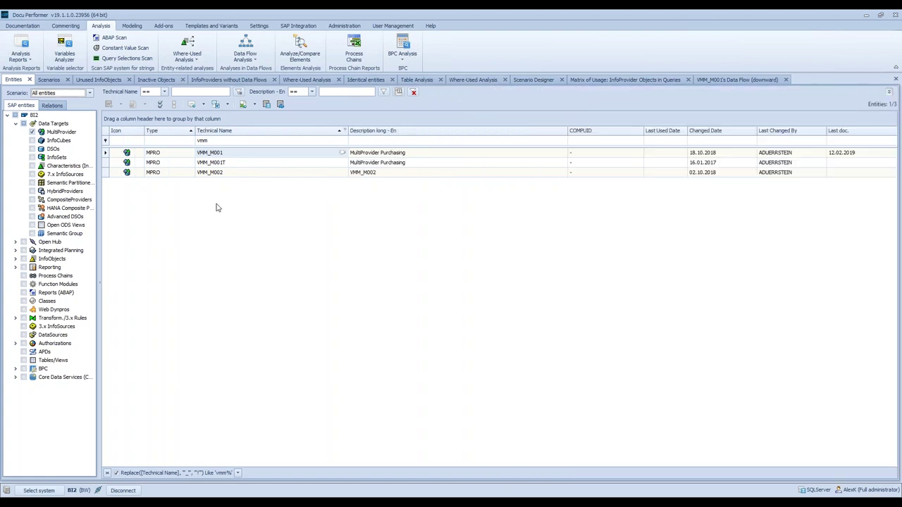
- Assign VMM_M001 to scenario HOUSEKEEPING_PROJECT_2 and bring up the Scenarios list
right_click(247, 153)
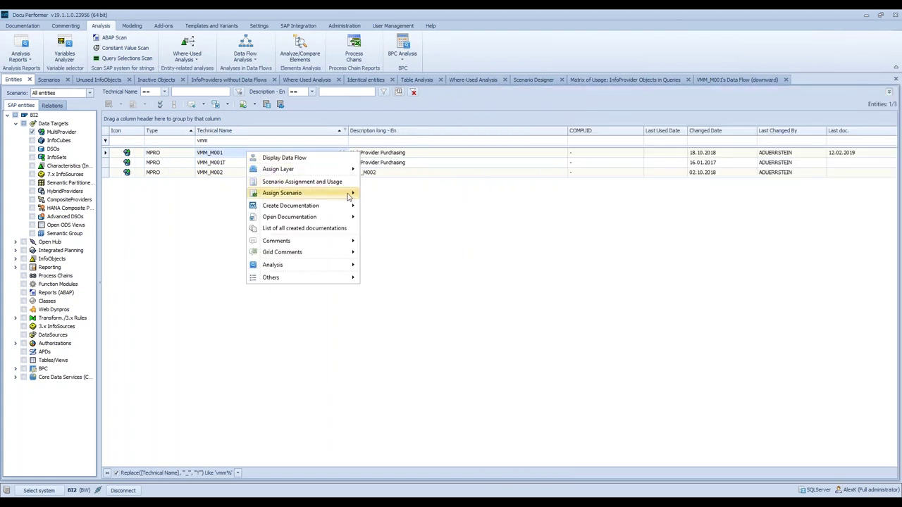
mouse_move(349, 195)
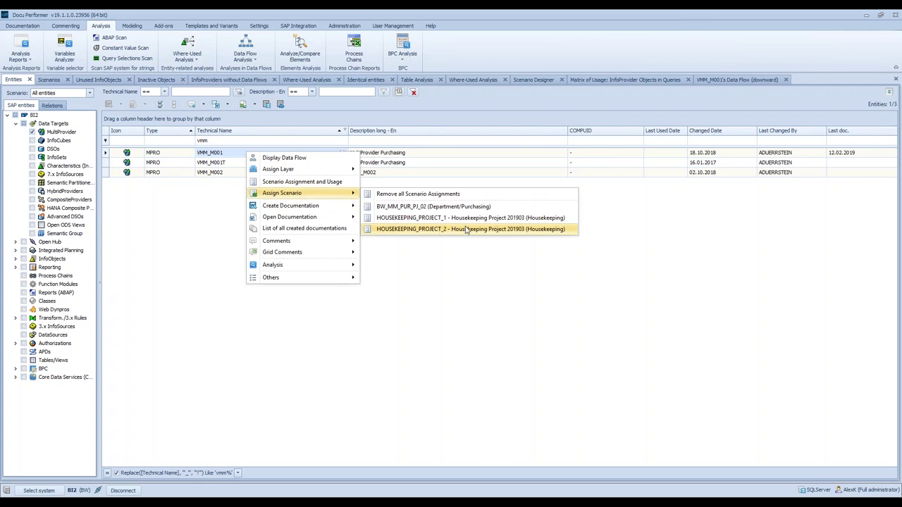
click(407, 229)
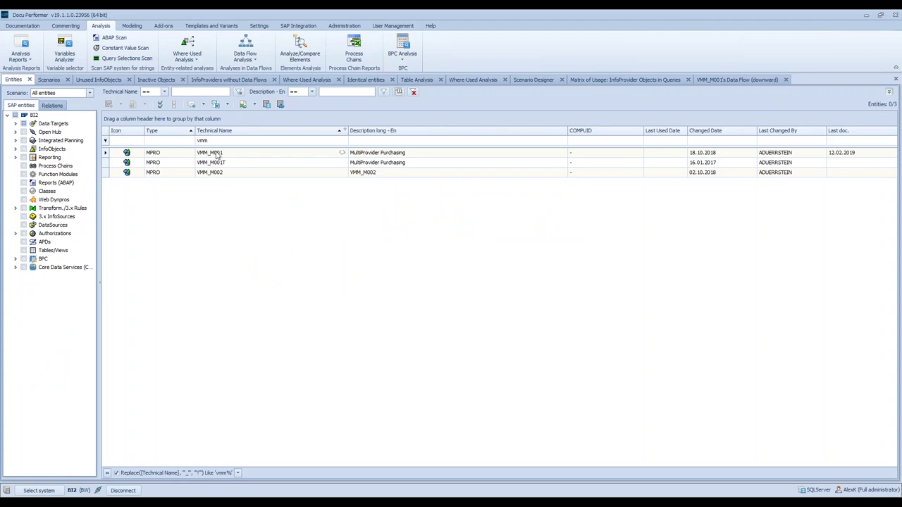
click(51, 80)
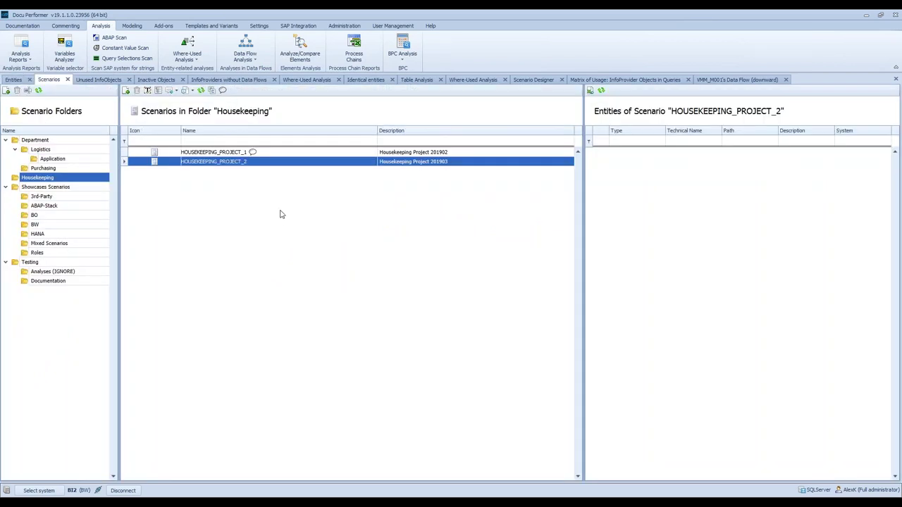
- Open HOUSEKEEPING_PROJECT_2 in the Scenario Designer, check the Housekeeping_Matrix_of_usage workbook, then minimize the browser
double_click(234, 165)
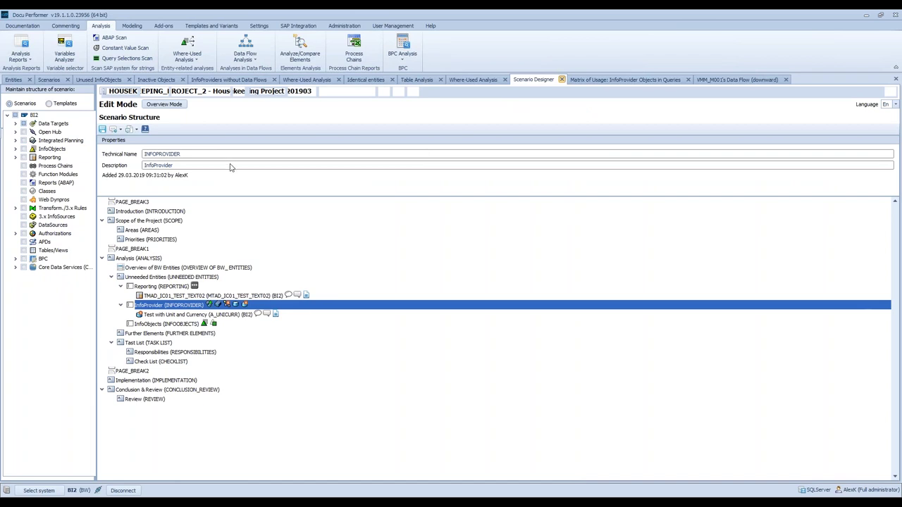
click(106, 477)
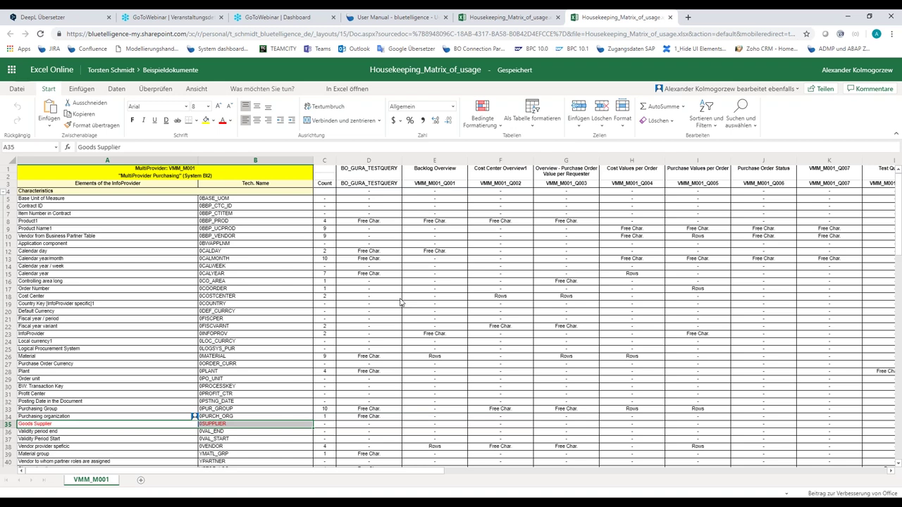
click(851, 17)
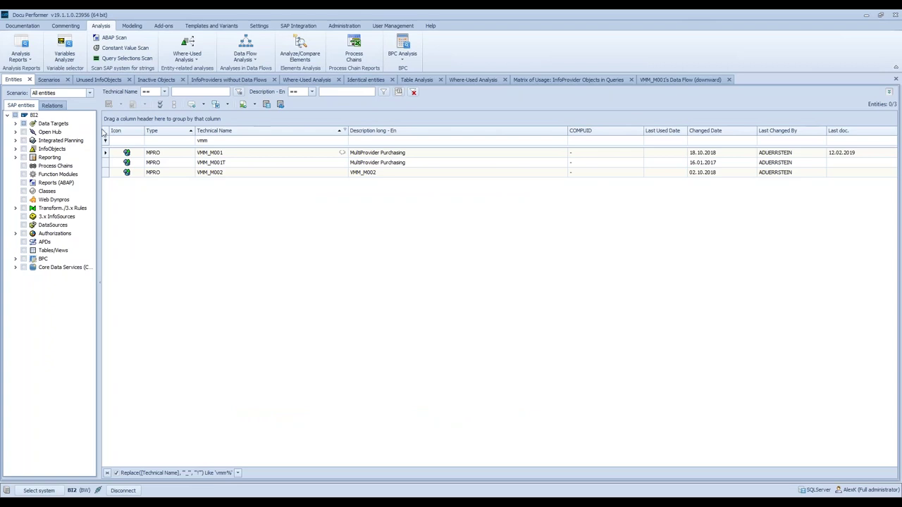
- Open HOUSEKEEPING_PROJECT_1 in the Scenario Designer and bring up the Introduction section's options
click(51, 79)
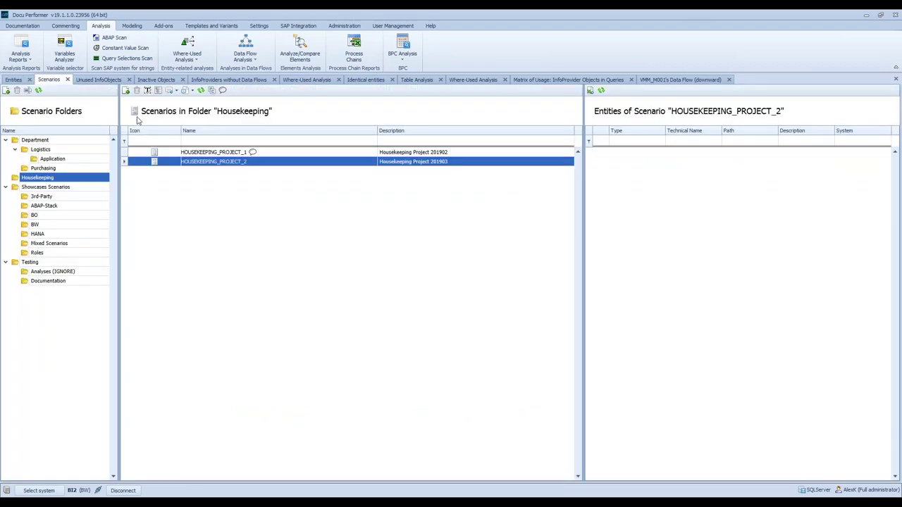
click(234, 156)
double_click(234, 156)
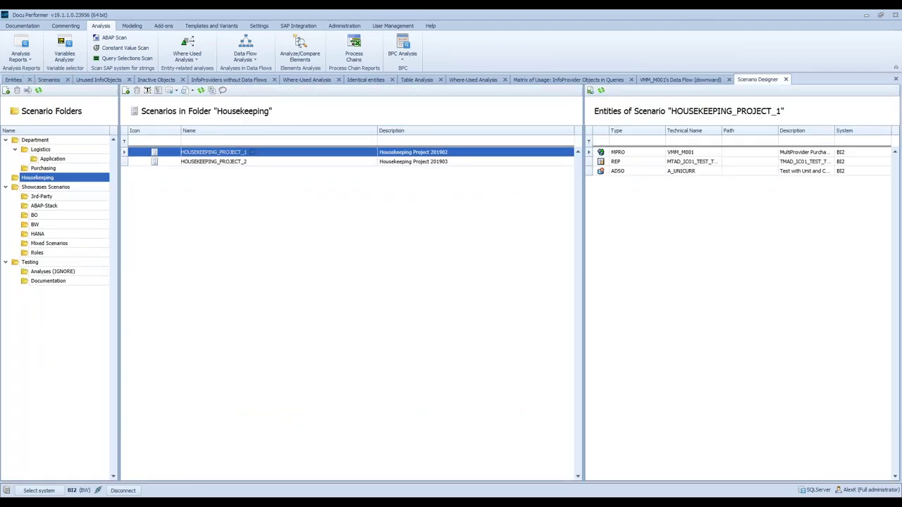
click(179, 212)
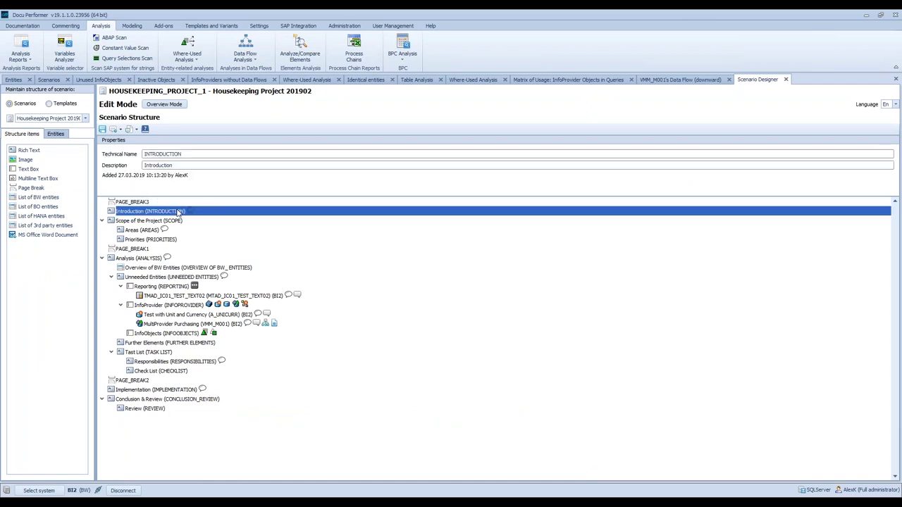
right_click(179, 213)
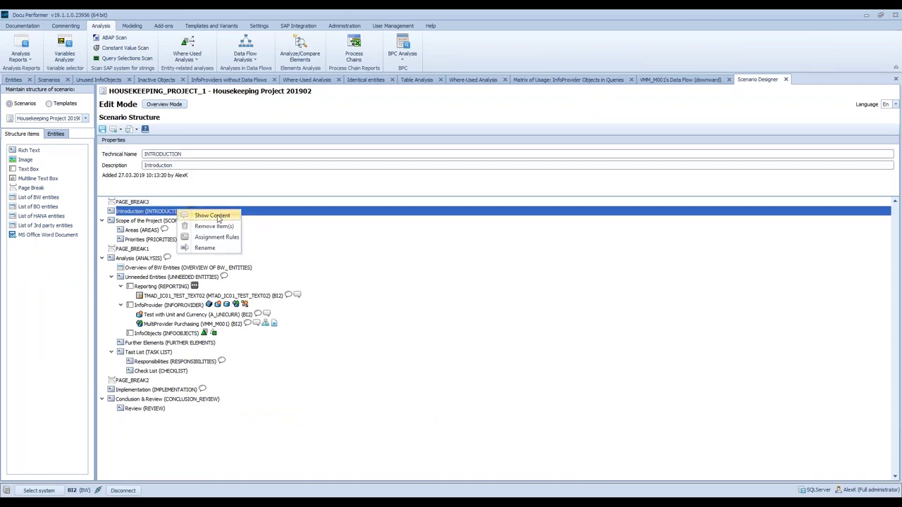
click(215, 215)
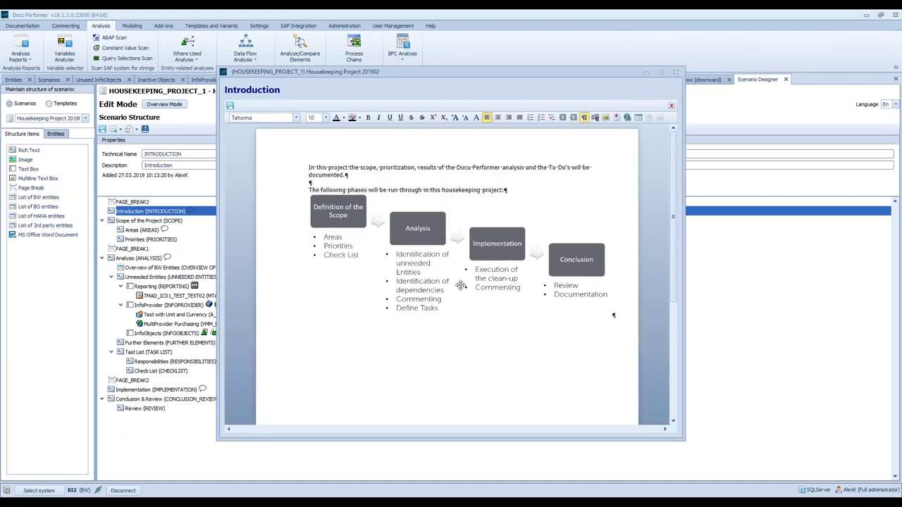
click(676, 73)
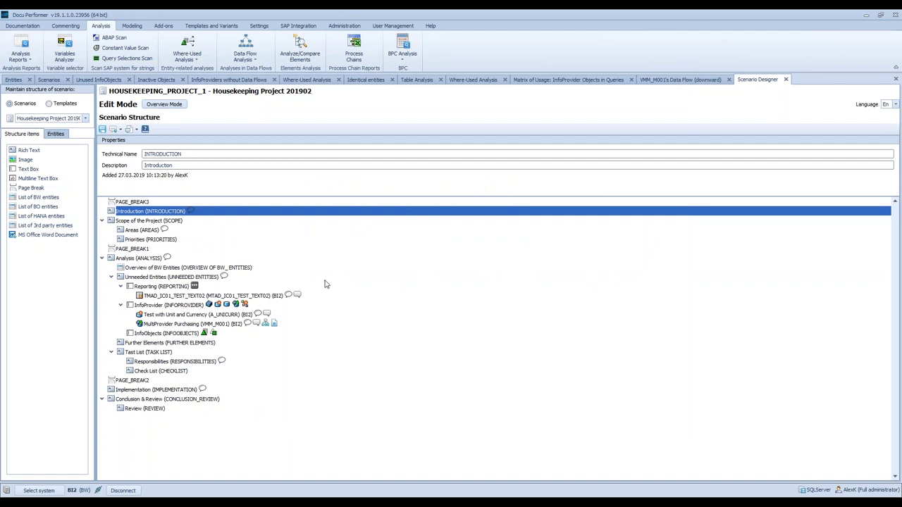
click(160, 270)
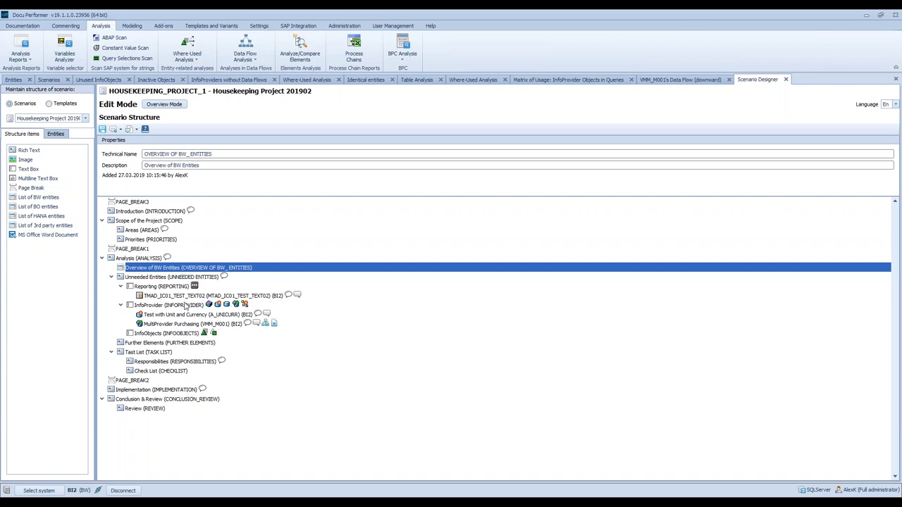
- Export HOUSEKEEPING_PROJECT_1 as a docx file with language EN and the Housekeeping comment variant
click(121, 131)
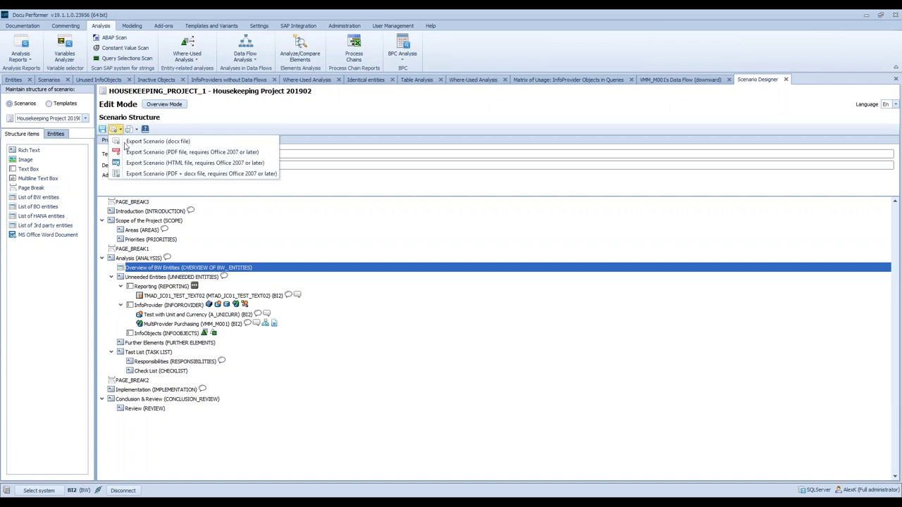
click(141, 140)
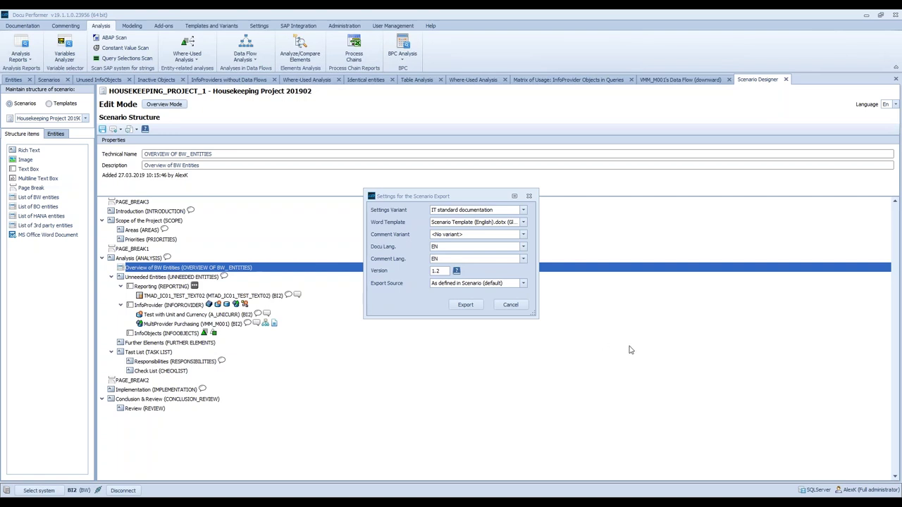
click(452, 248)
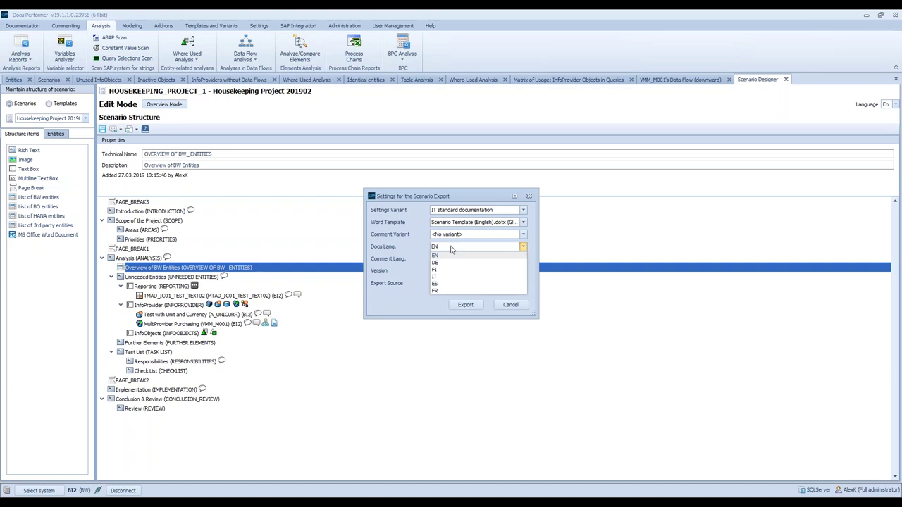
click(410, 260)
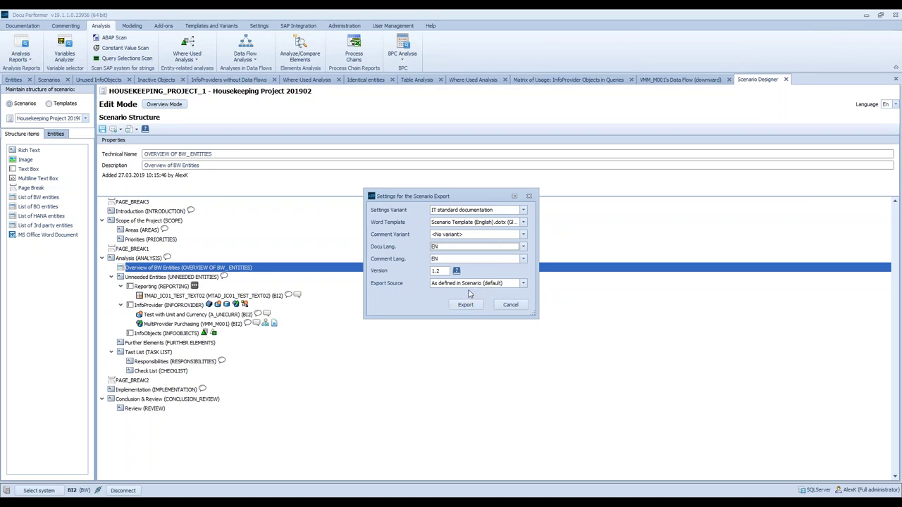
click(446, 236)
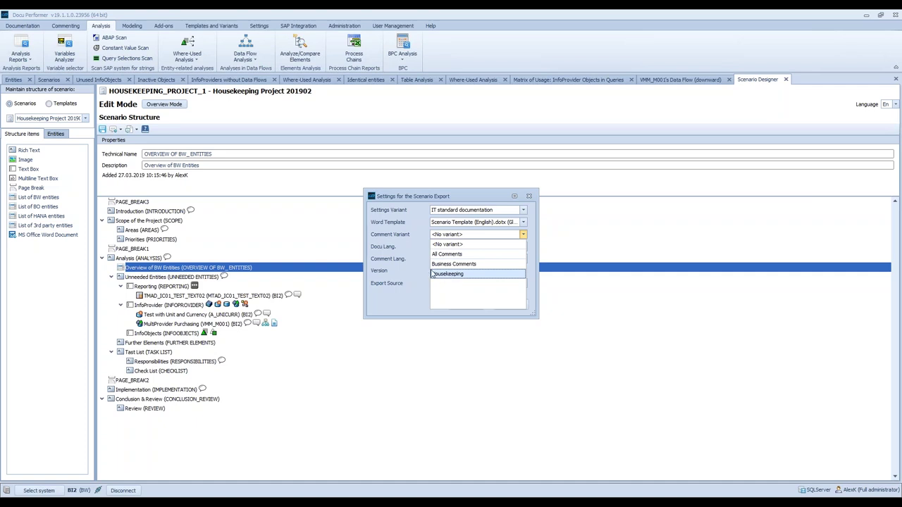
click(416, 275)
click(529, 196)
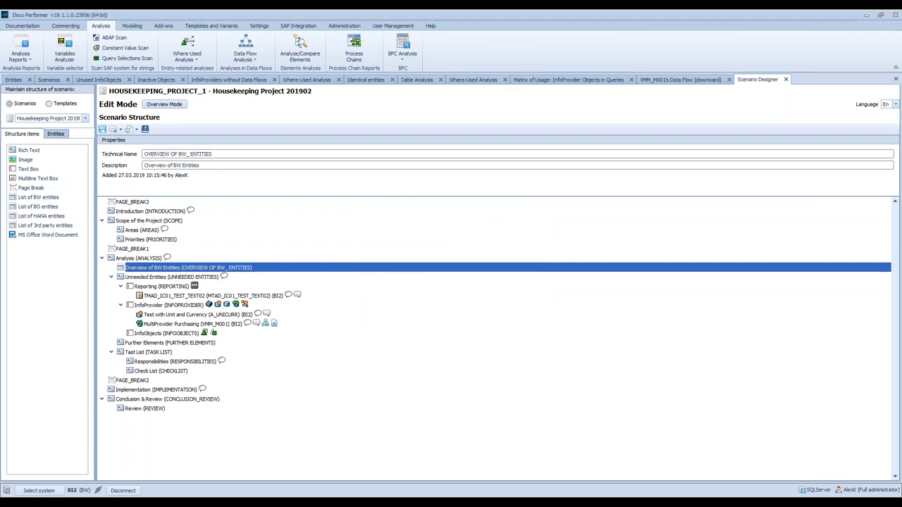
- Bring up the exported Word document and scroll through its table of contents
click(219, 503)
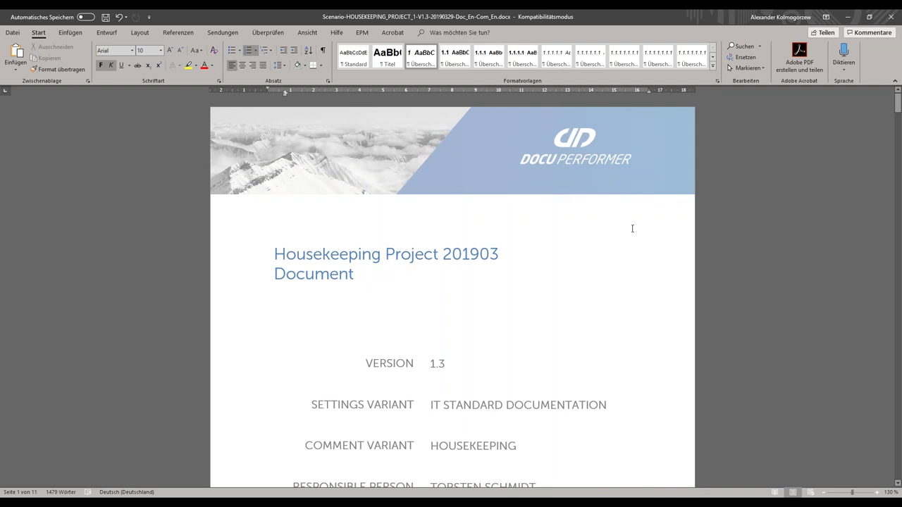
scroll(689, 287, down, 4)
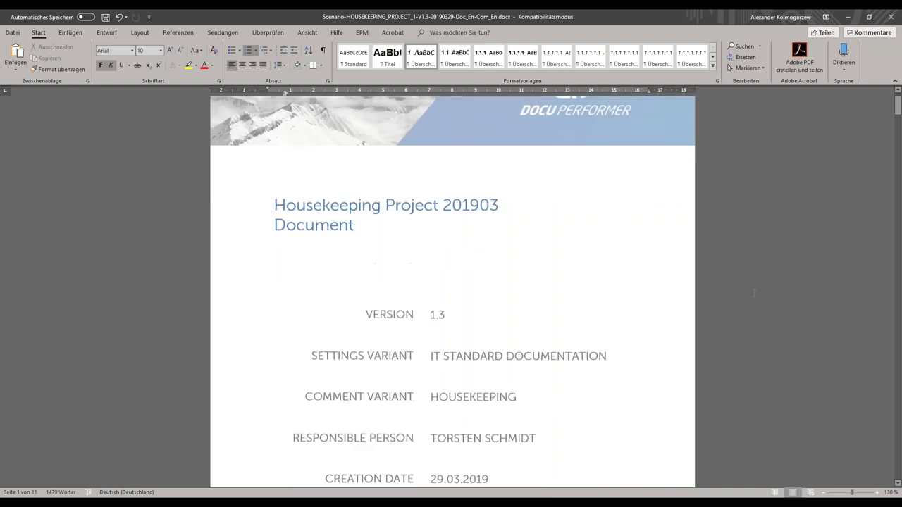
scroll(689, 286, down, 12)
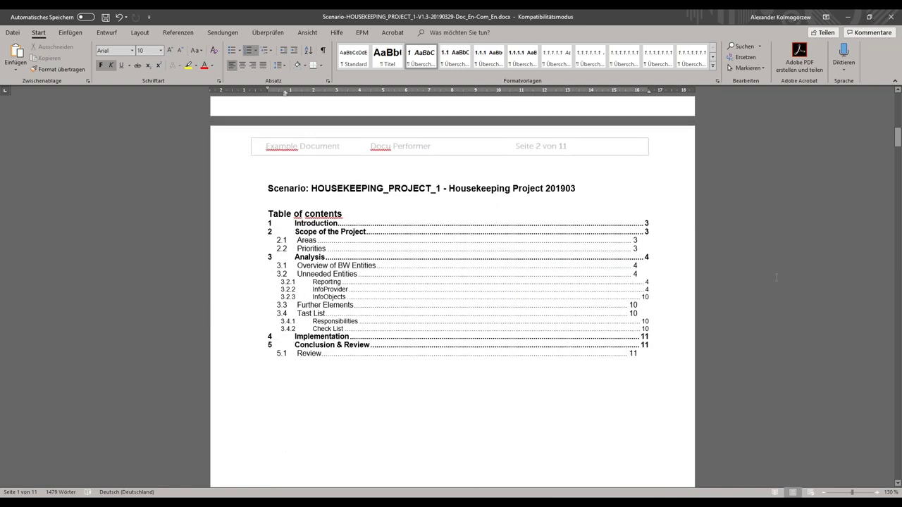
scroll(766, 298, down, 2)
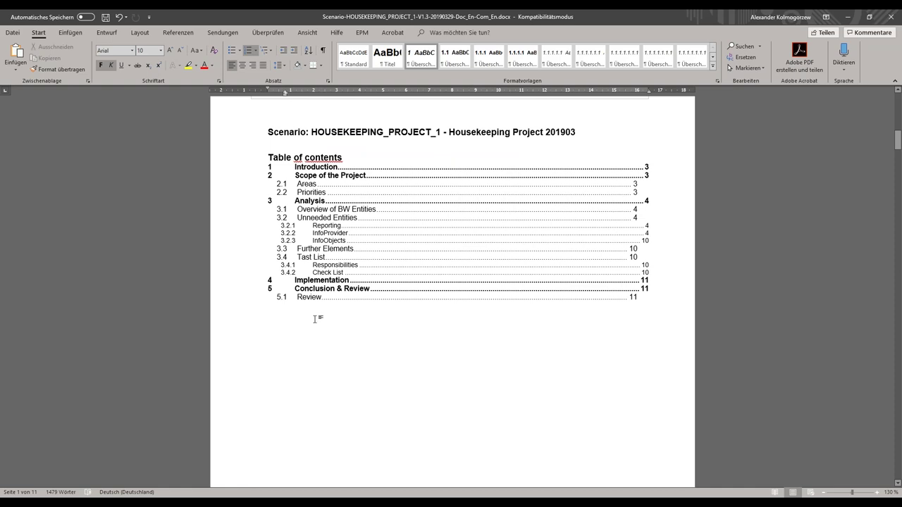
drag(244, 15, 547, 96)
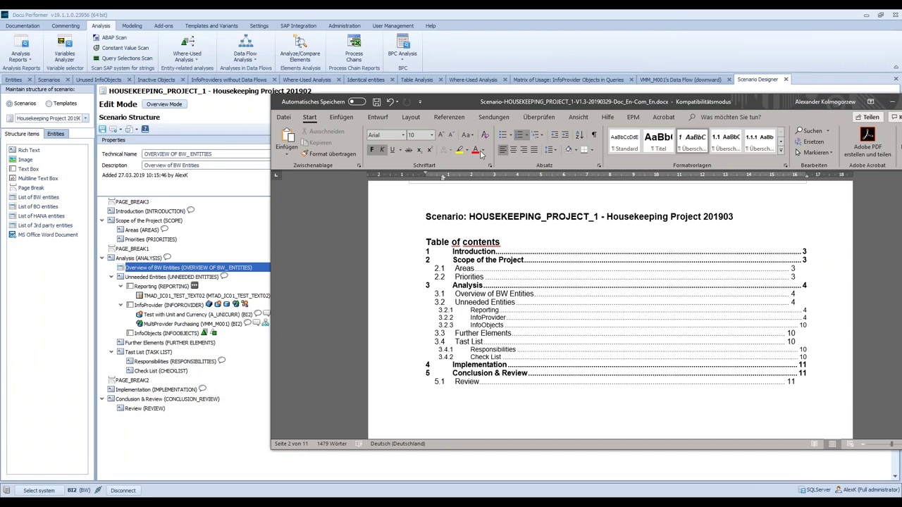
- Scroll down to section 3 Analysis and the Overview of BW Entities table, then restore the Word window
double_click(452, 104)
scroll(401, 302, down, 15)
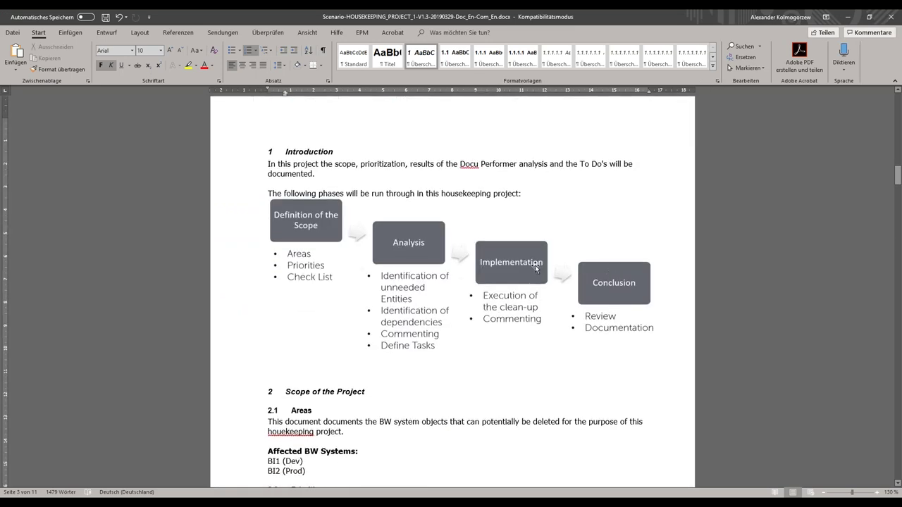
scroll(467, 289, down, 4)
scroll(471, 308, down, 8)
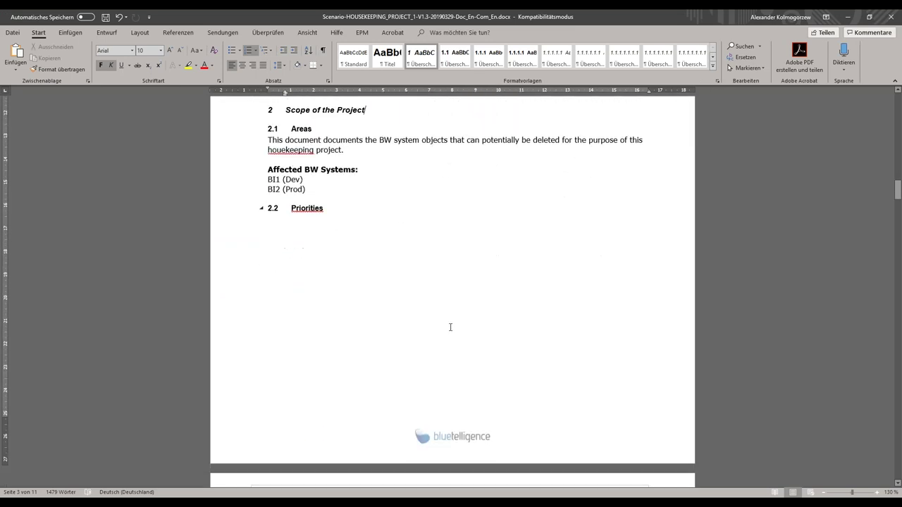
scroll(292, 312, down, 4)
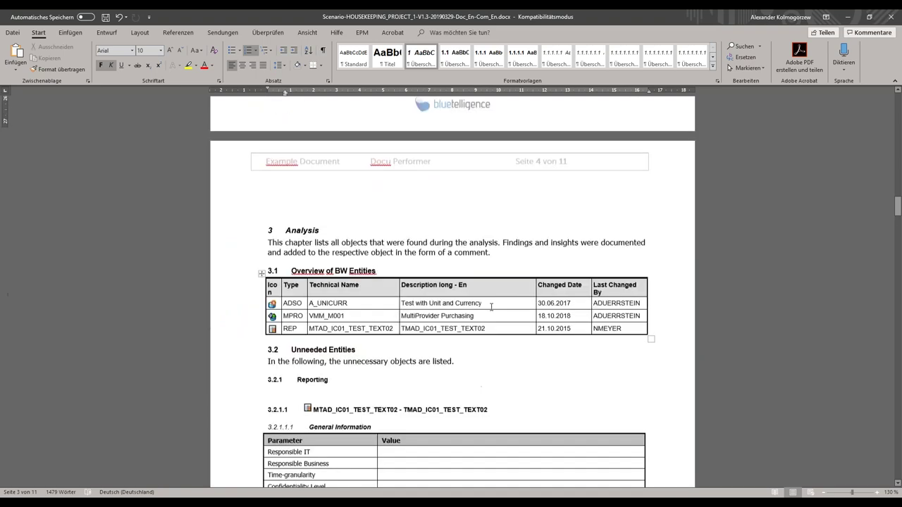
double_click(239, 24)
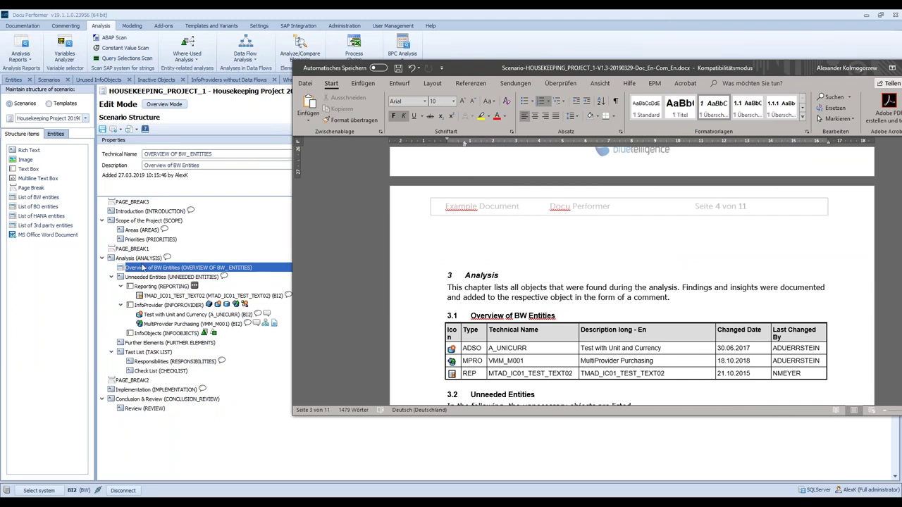
- Scroll through sections 3.2.1 and 3.2.2 to VMM_M001's housekeeping notes, then maximize Word
scroll(702, 319, down, 1)
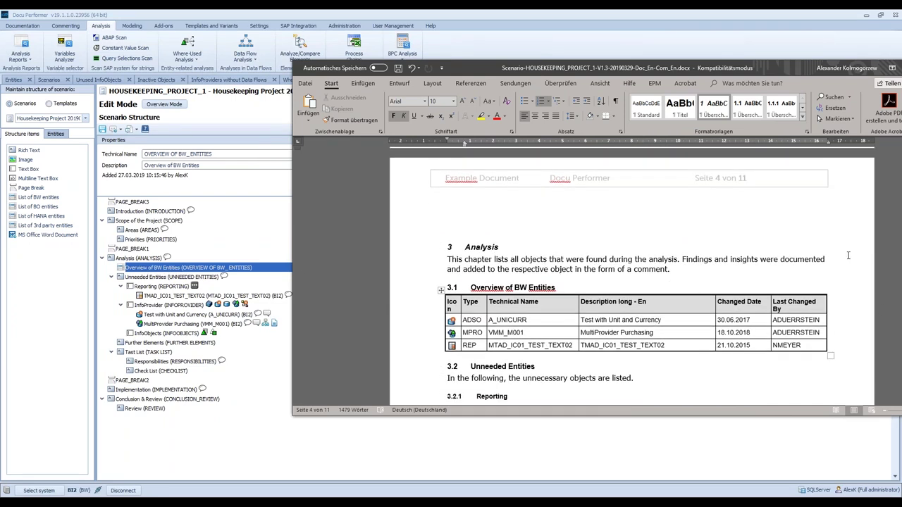
scroll(578, 317, down, 2)
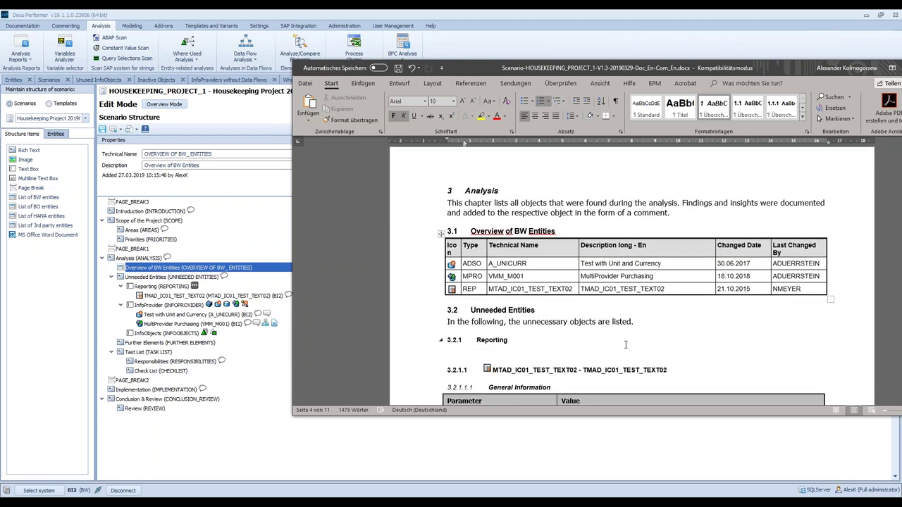
scroll(625, 345, down, 3)
scroll(623, 347, down, 1)
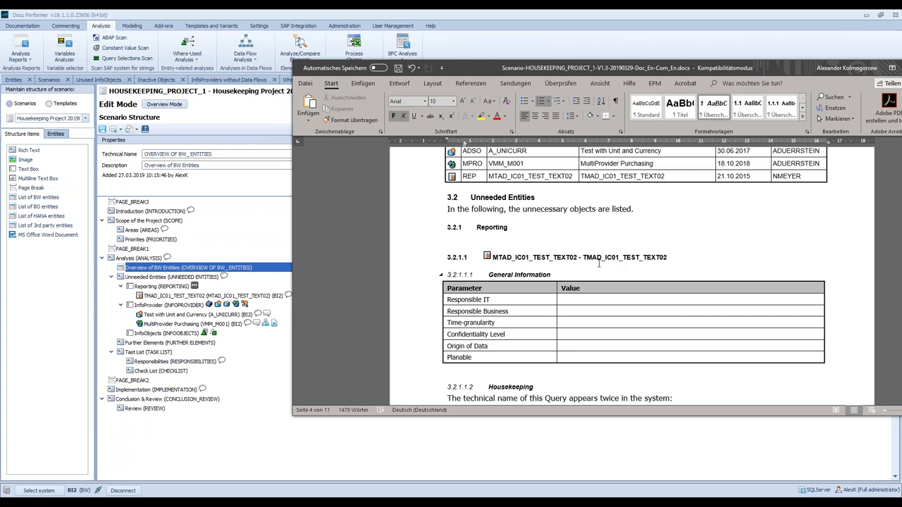
scroll(564, 261, down, 3)
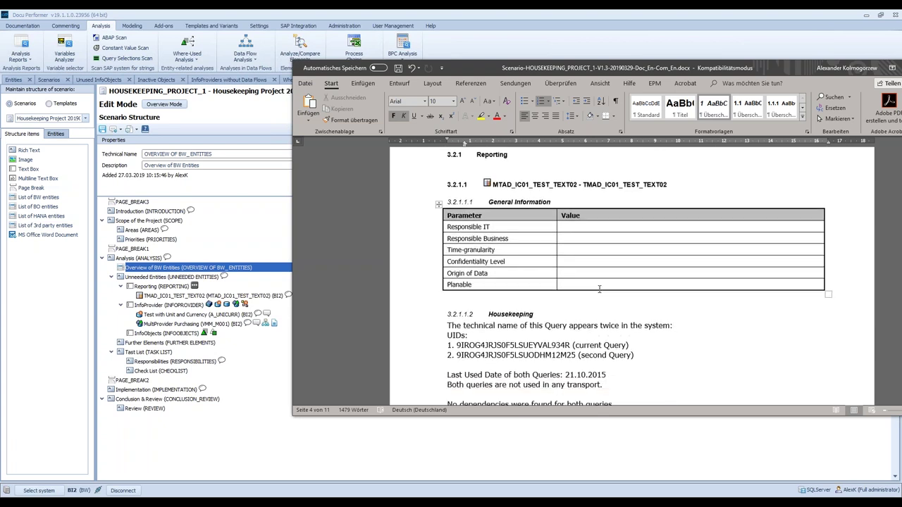
scroll(690, 273, down, 8)
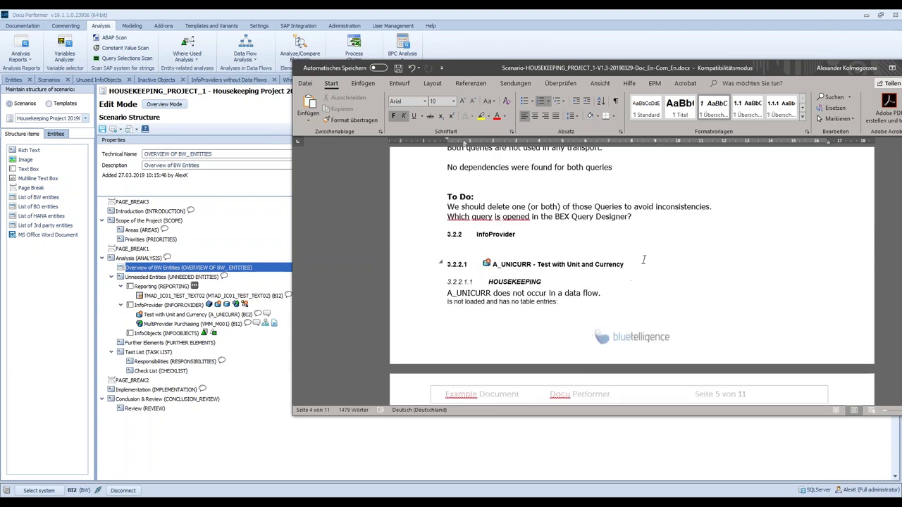
scroll(638, 254, down, 2)
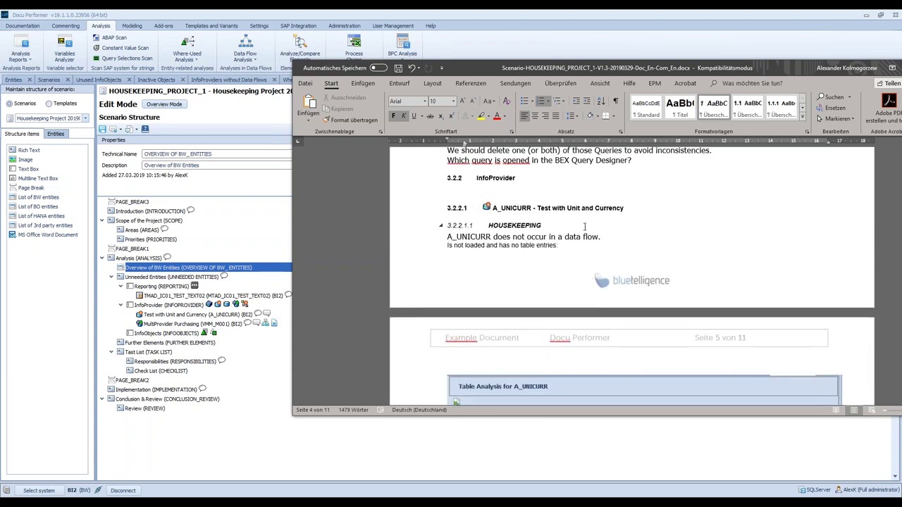
scroll(580, 298, down, 2)
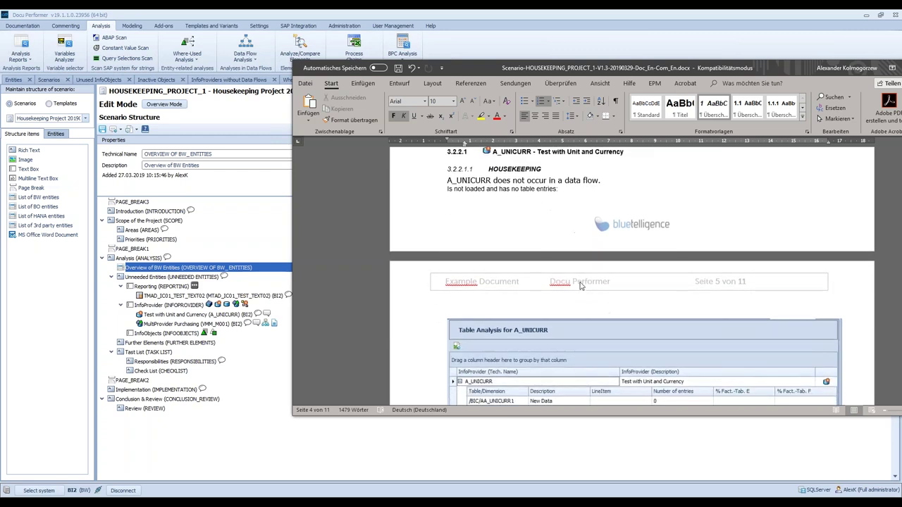
scroll(580, 285, down, 5)
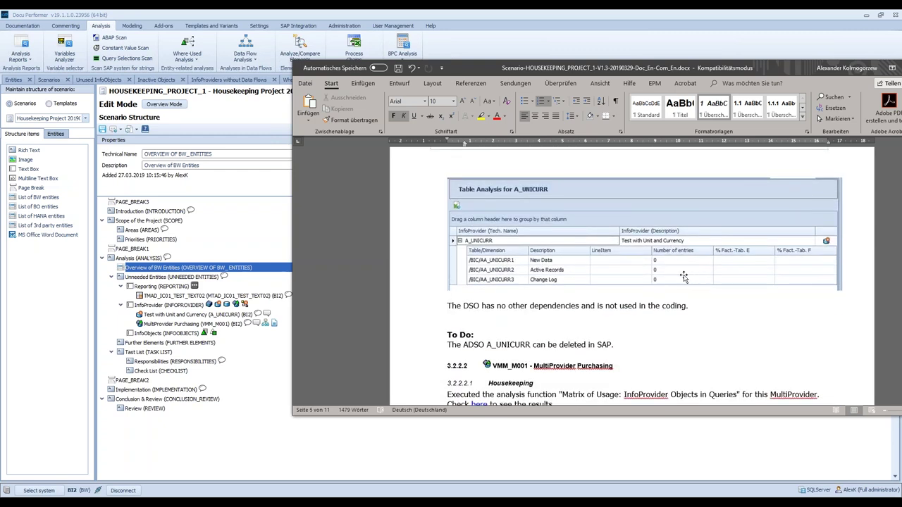
scroll(684, 301, down, 4)
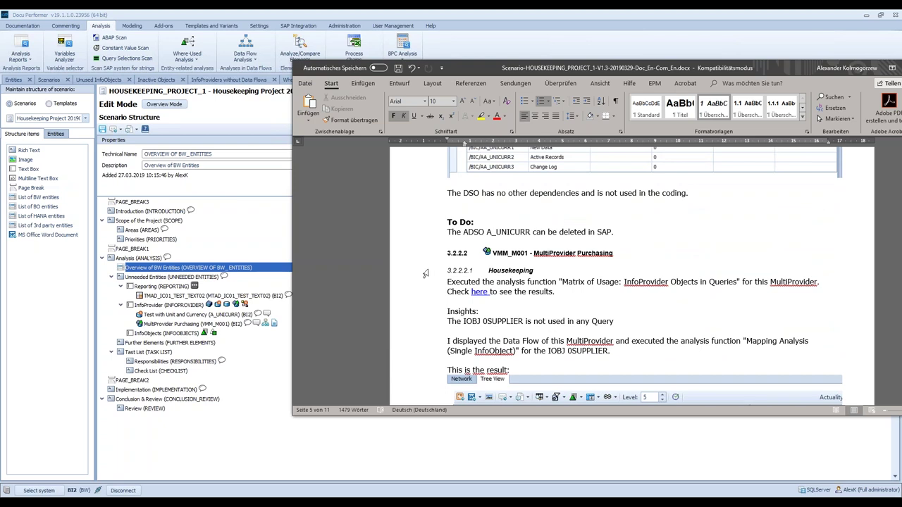
double_click(474, 72)
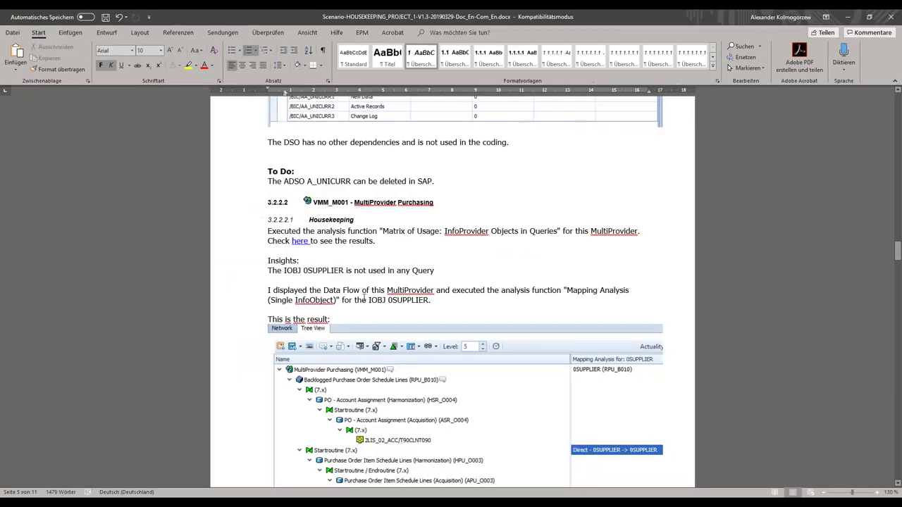
- Scroll the Word report past the VMM_M001 tree view and 0SUPPLIER To Dos to the Network Data Flow diagram under 3.2.2.2.2
scroll(379, 300, down, 2)
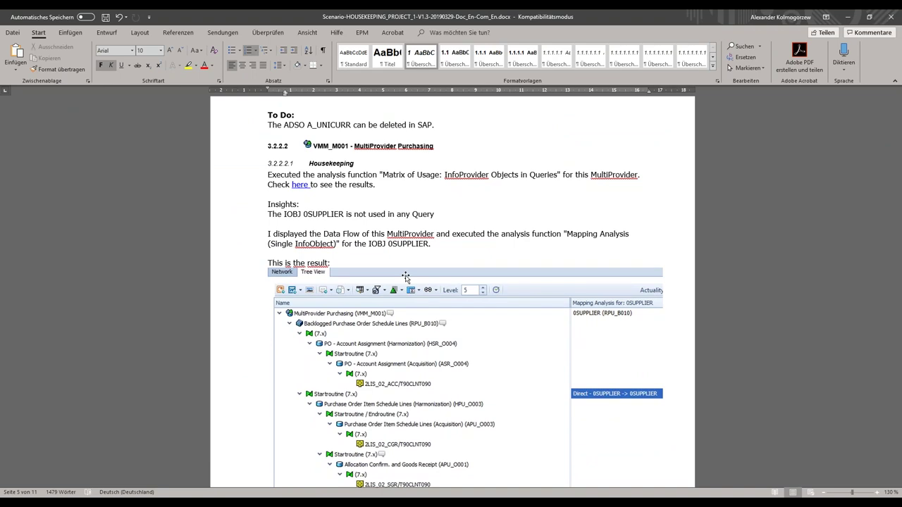
scroll(478, 325, down, 3)
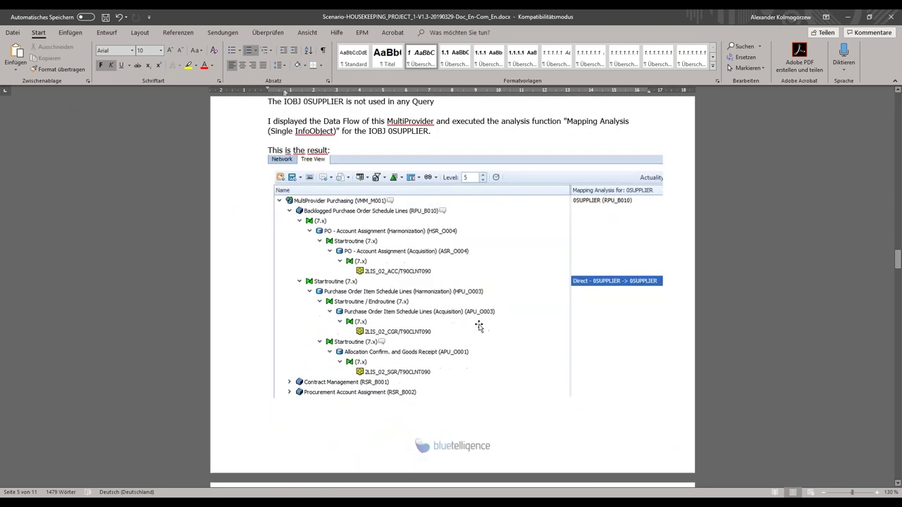
scroll(764, 327, down, 6)
scroll(764, 327, down, 5)
scroll(334, 296, down, 3)
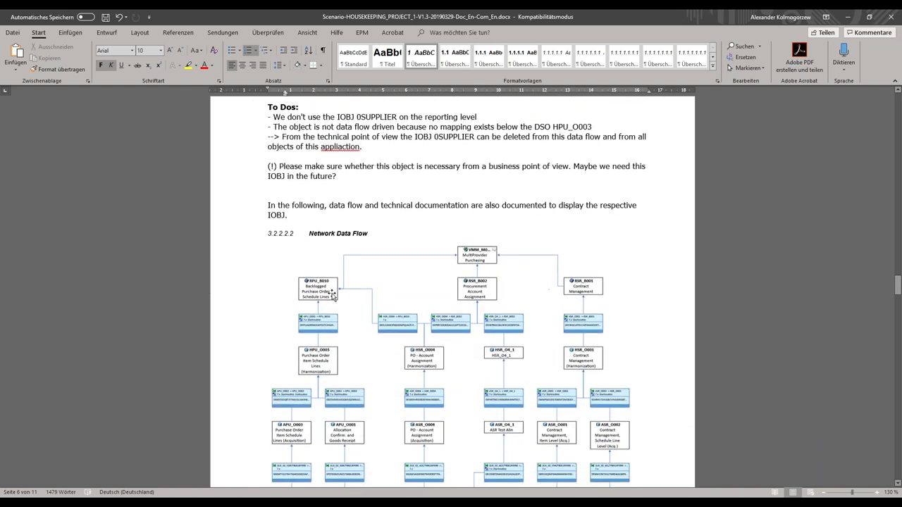
scroll(302, 348, down, 2)
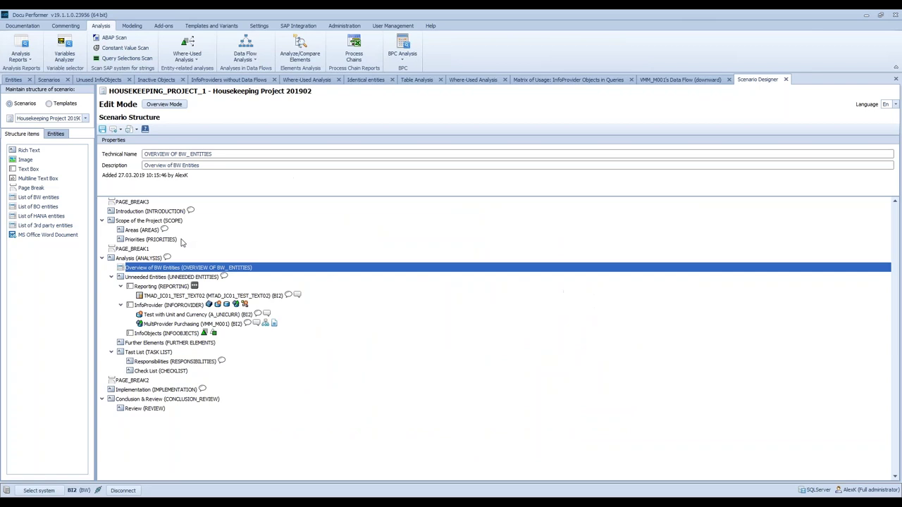
- Show MultiProvider Purchasing's export settings, recheck the Word report, then close the Scenario Designer
click(154, 324)
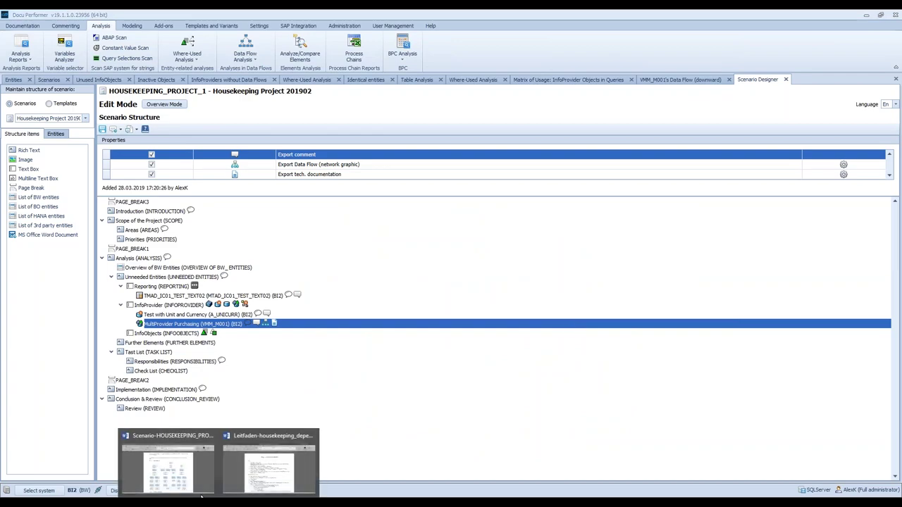
click(177, 479)
scroll(506, 361, down, 5)
scroll(520, 358, up, 3)
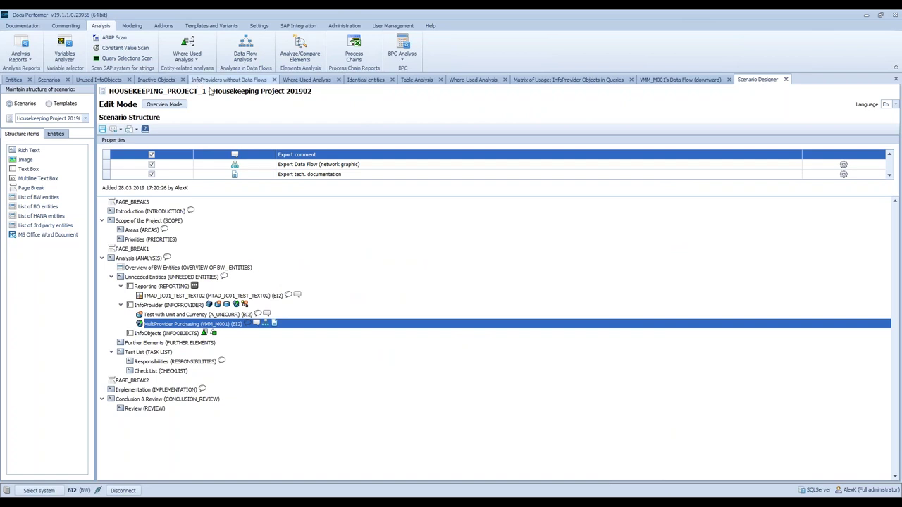
click(786, 79)
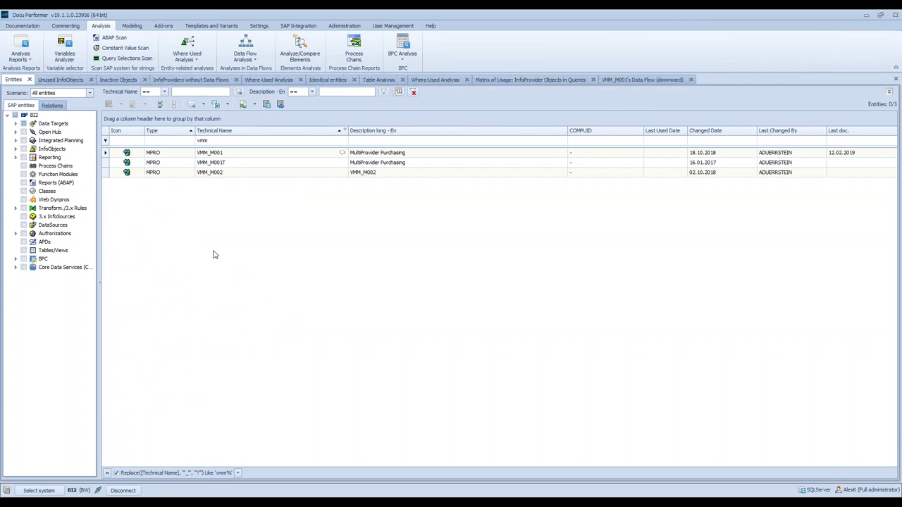
- Run the Selections by special Components analysis for Queries with Cell Definitions, listing 10 queries
click(21, 54)
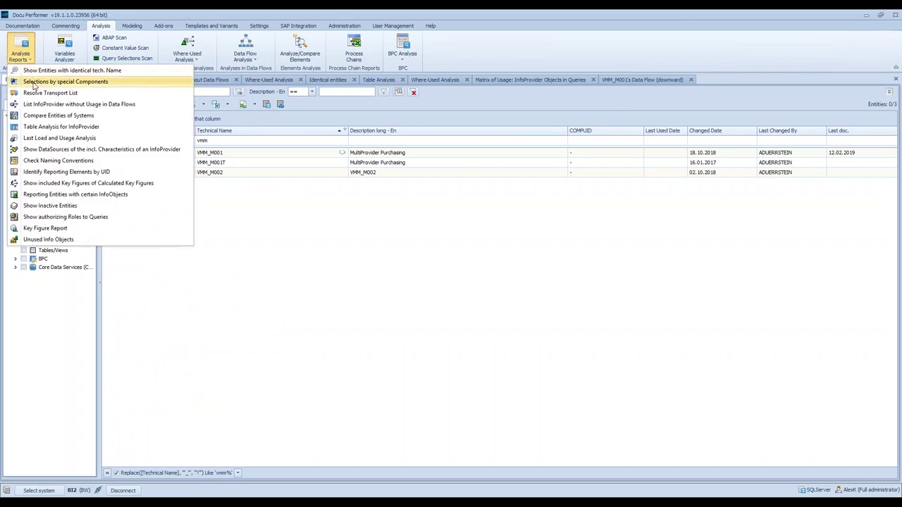
click(112, 83)
click(163, 98)
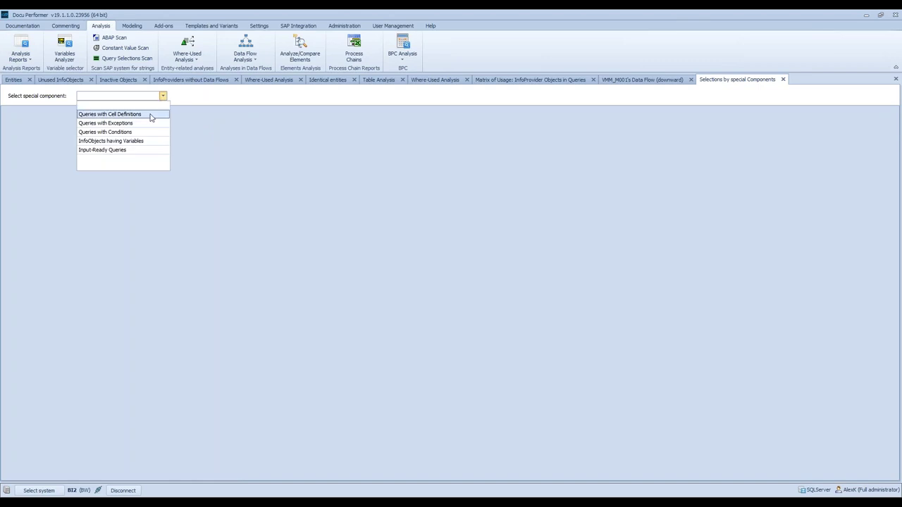
click(151, 117)
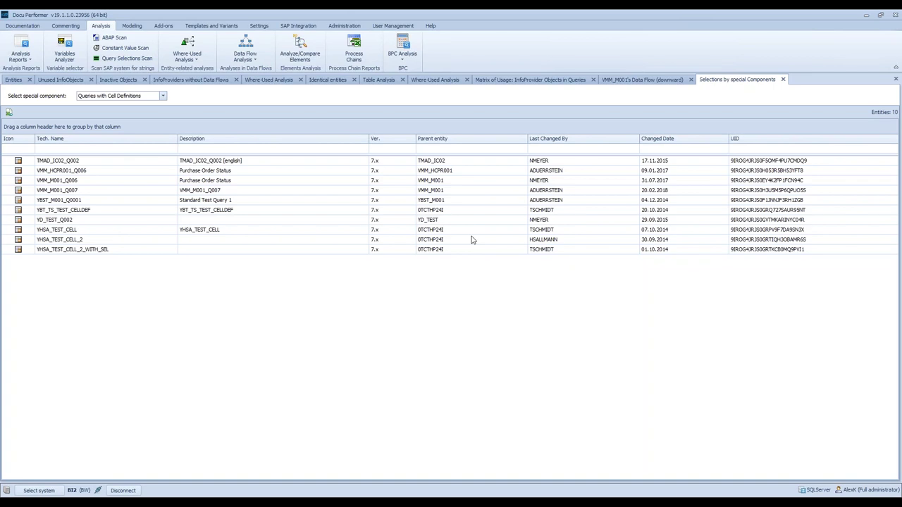
- Review the special component types, then show the Unused InfoObjects list
click(162, 96)
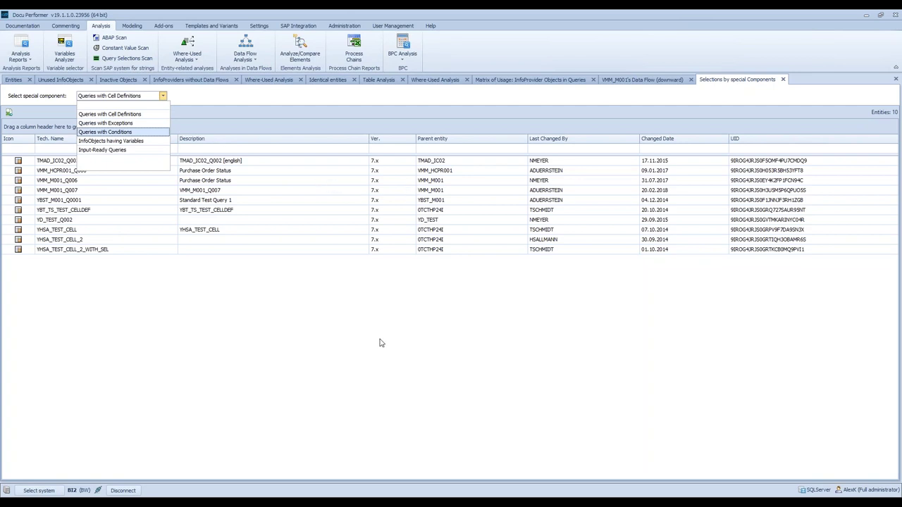
click(404, 304)
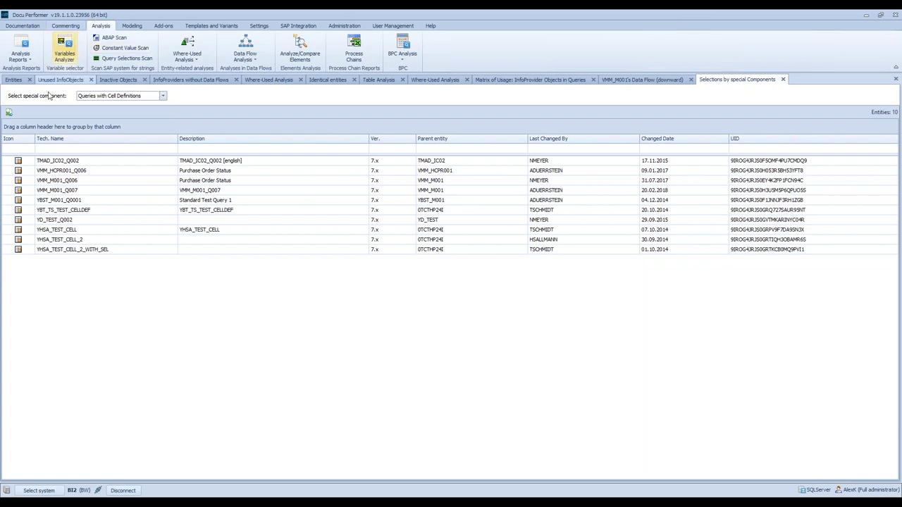
click(60, 80)
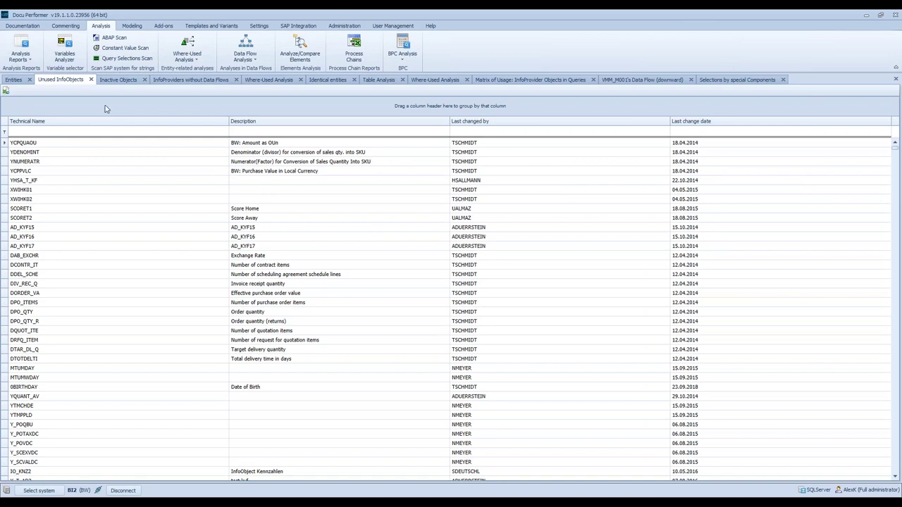
click(20, 55)
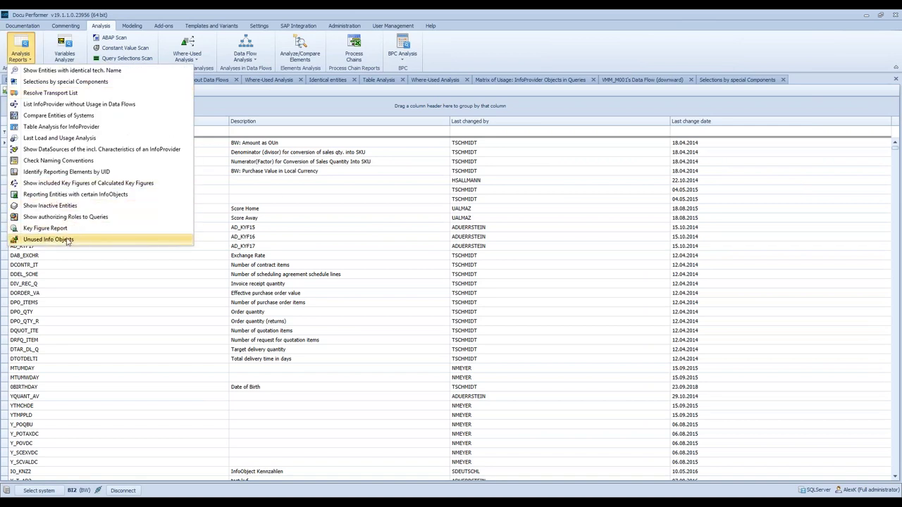
click(212, 13)
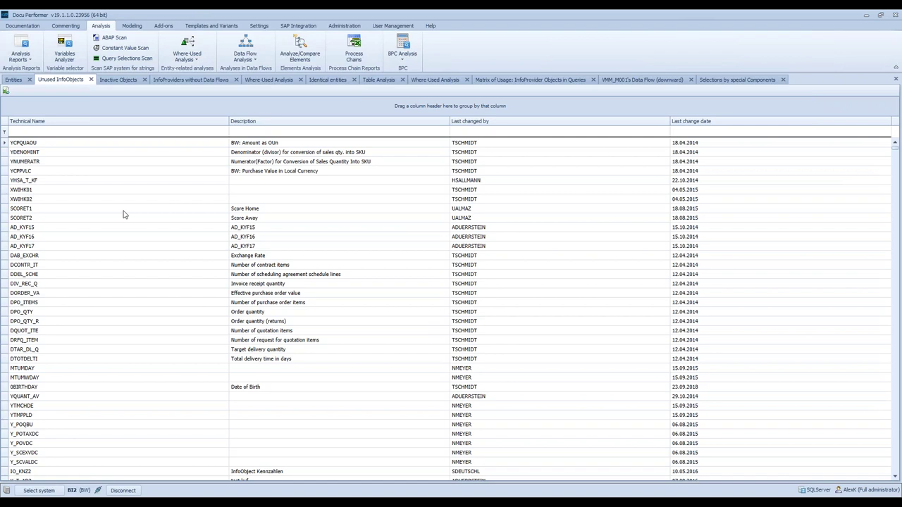
- Open Compare Entities of Systems from Analysis Reports to create a BI2-versus-P80 compare tab
scroll(349, 289, down, 5)
scroll(348, 289, down, 7)
scroll(350, 282, up, 12)
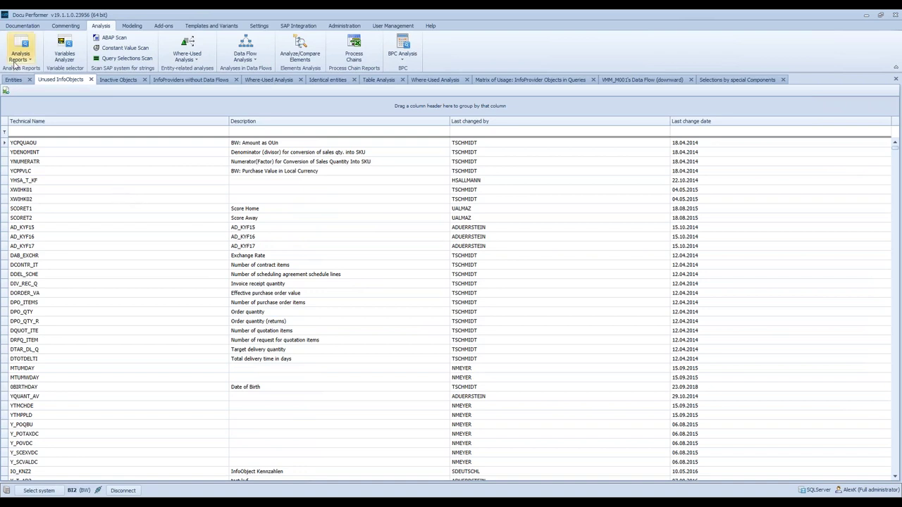
click(15, 62)
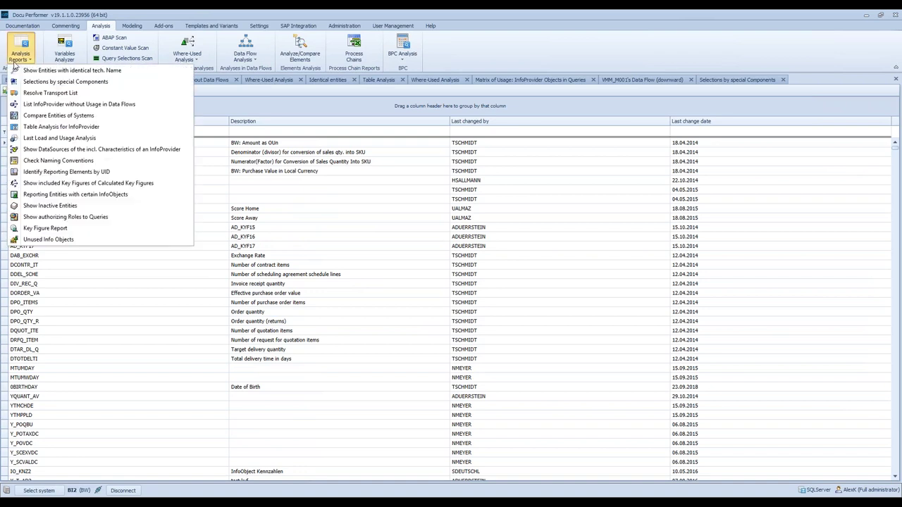
click(131, 117)
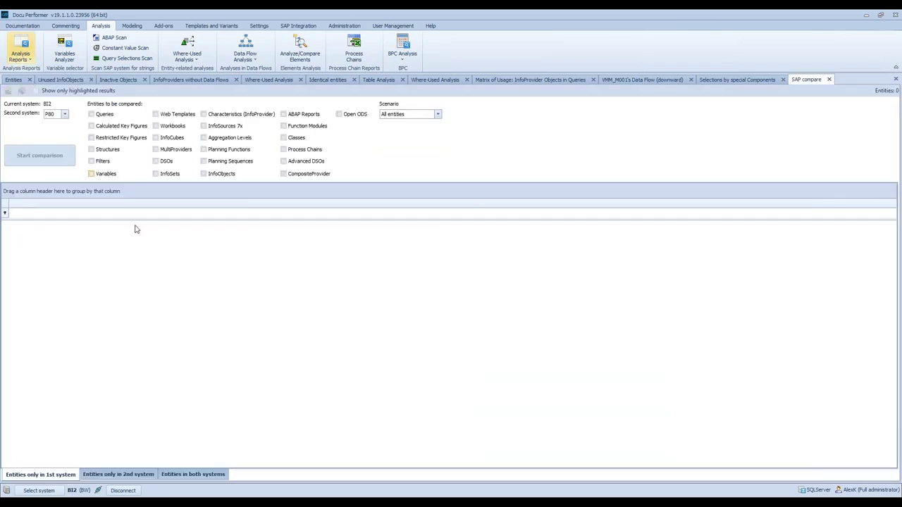
- Set BI1 as the second system, tick Queries, and start the comparison
click(64, 114)
click(61, 138)
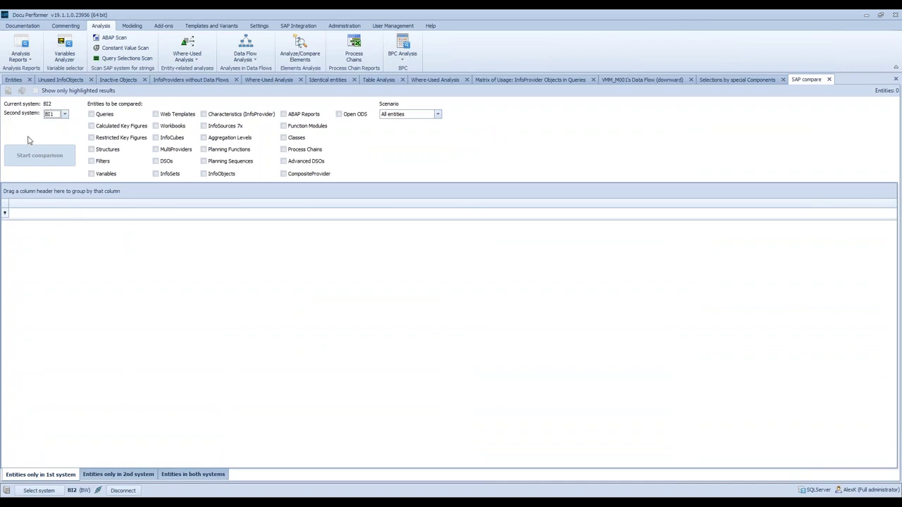
click(95, 115)
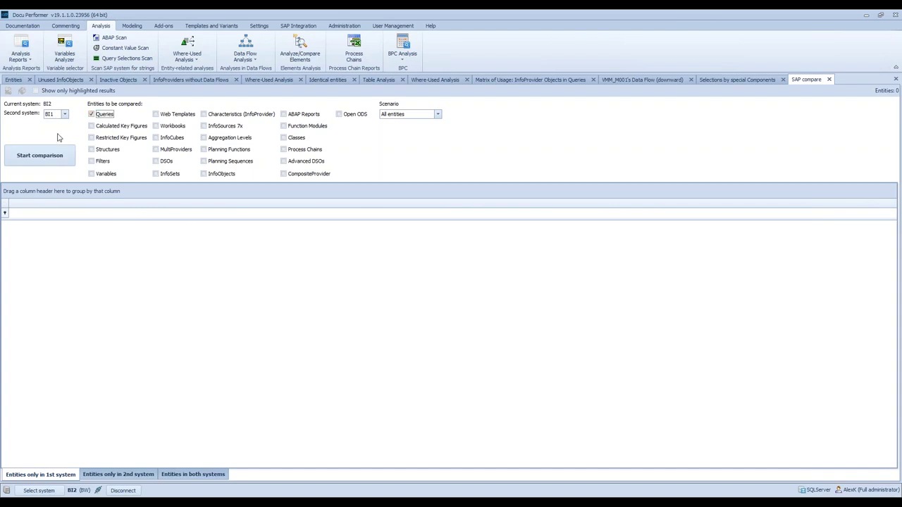
click(64, 158)
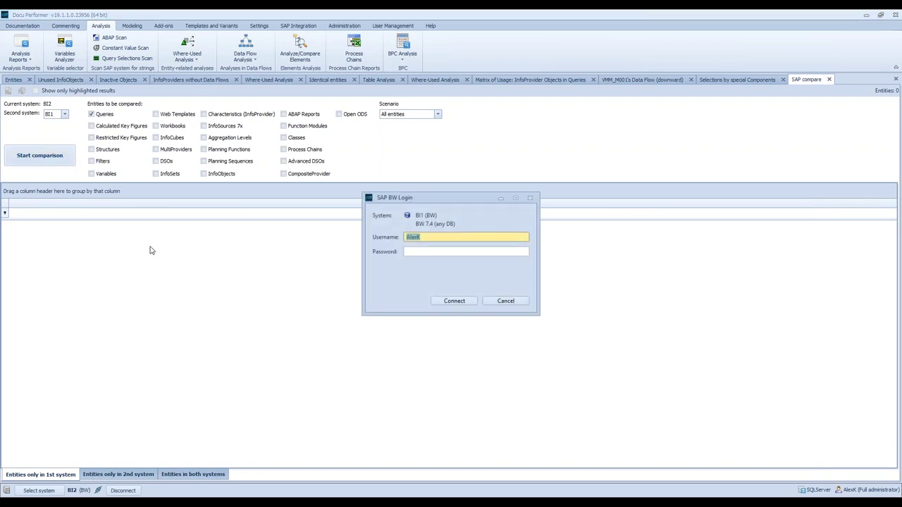
- Log in to BI1 with the username and password so the query comparison runs
text(anm)
key(Tab)
text(p)
key(Return)
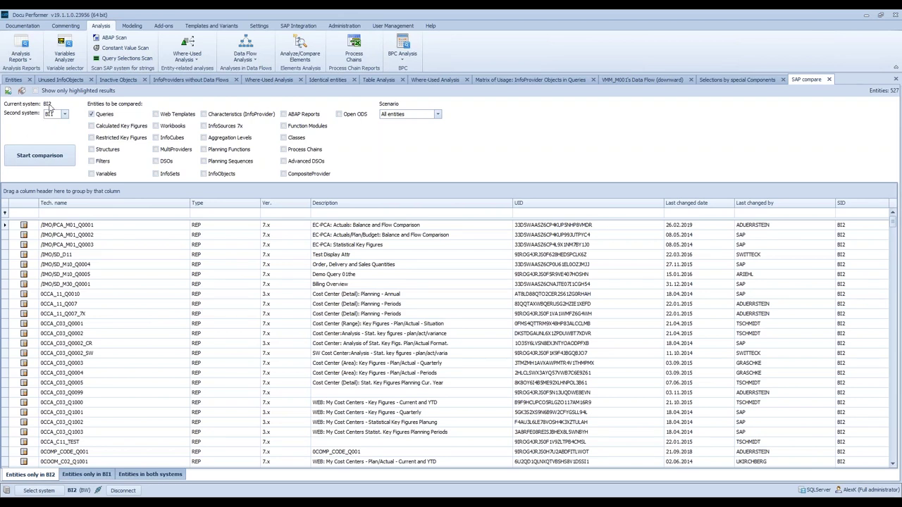
- Browse the only-in-BI1, shared and only-in-BI2 query tabs, then open highlighting rules for shared queries
click(87, 475)
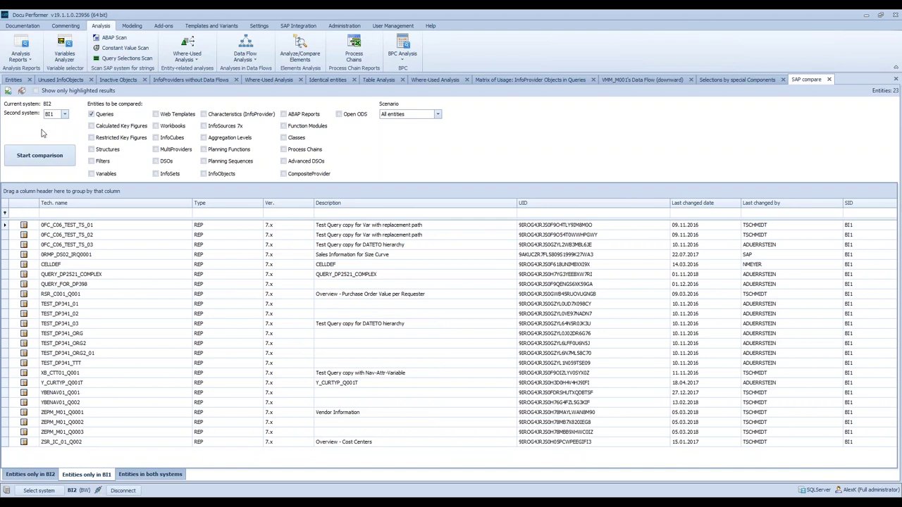
click(137, 478)
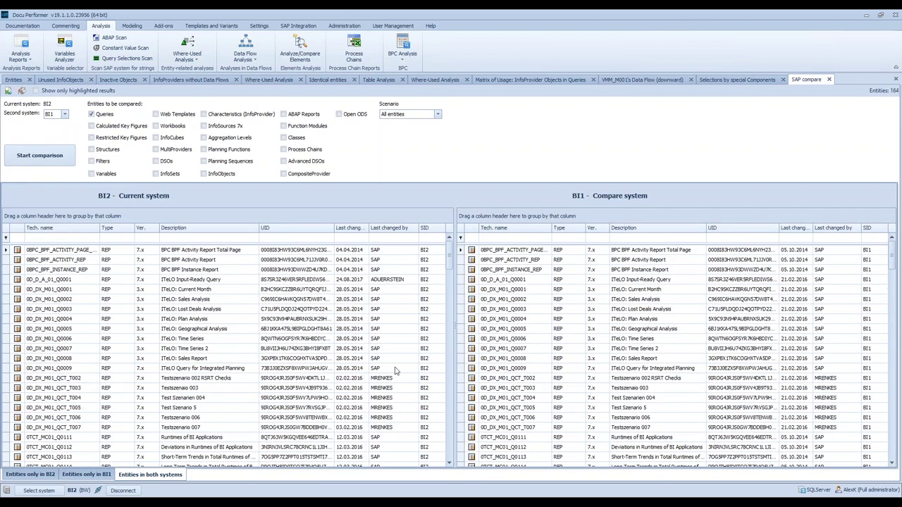
click(22, 476)
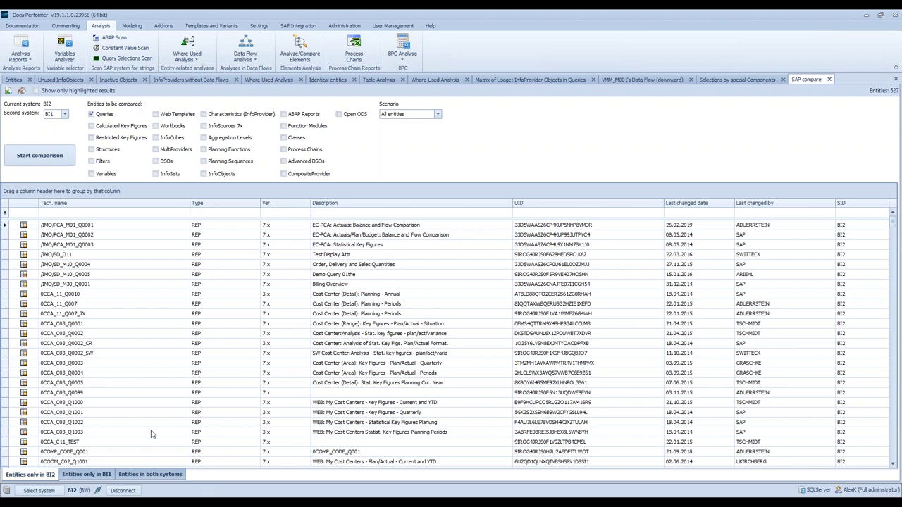
click(165, 475)
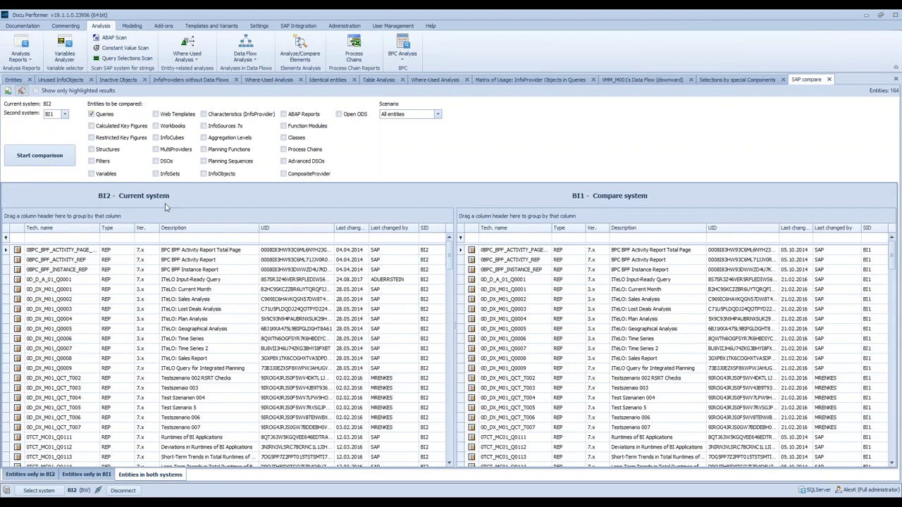
click(284, 185)
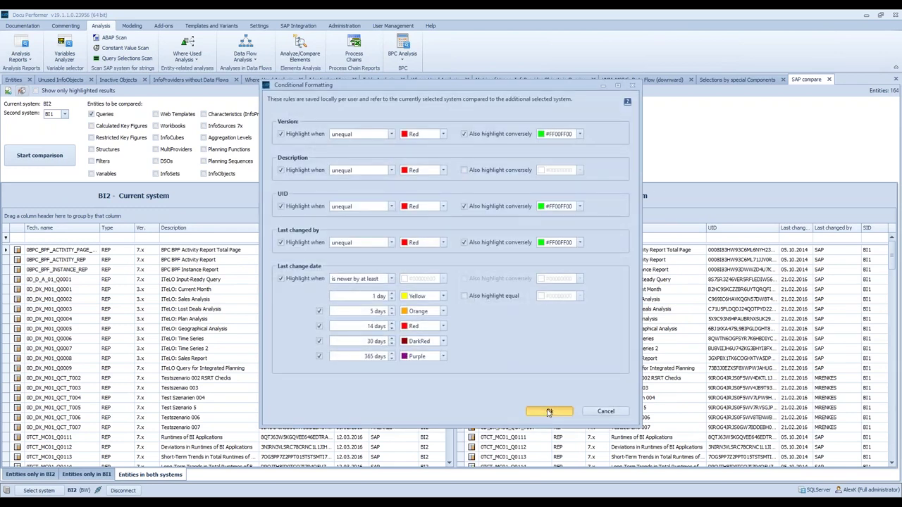
- Apply the conditional formatting rules so differences are colour-highlighted in the grids
click(548, 411)
scroll(377, 353, down, 2)
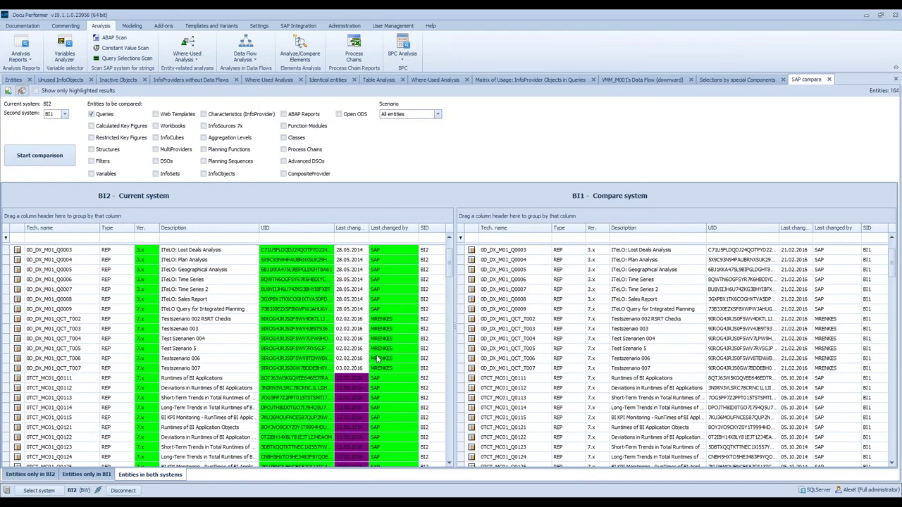
scroll(384, 332, up, 3)
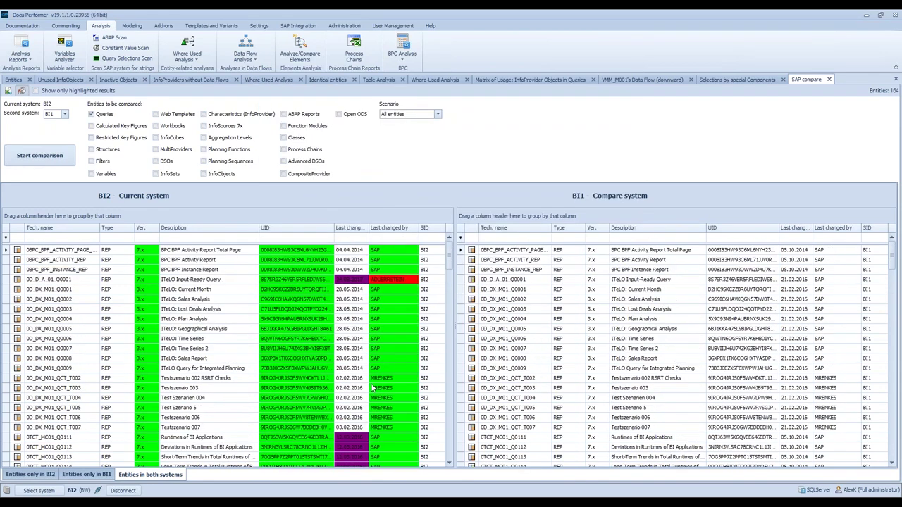
- Inspect highlighted differences for 0D_D_A01_Q0001, QUERY_DP2521 and Y_QCT_TEST_MISS_SRC
click(396, 280)
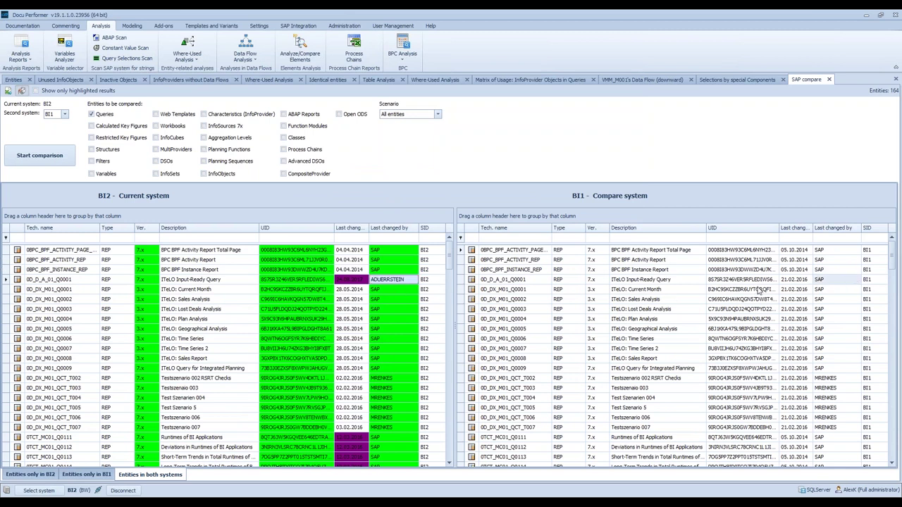
scroll(479, 340, down, 15)
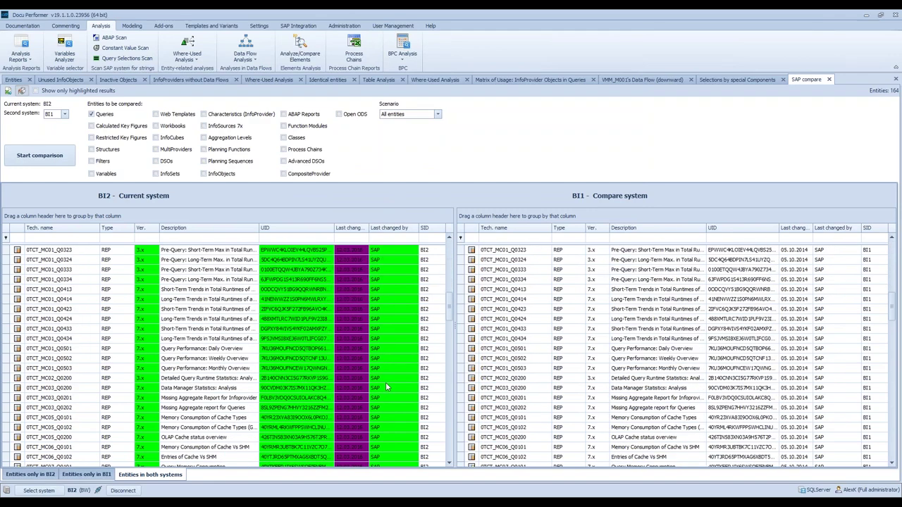
drag(450, 329, 451, 440)
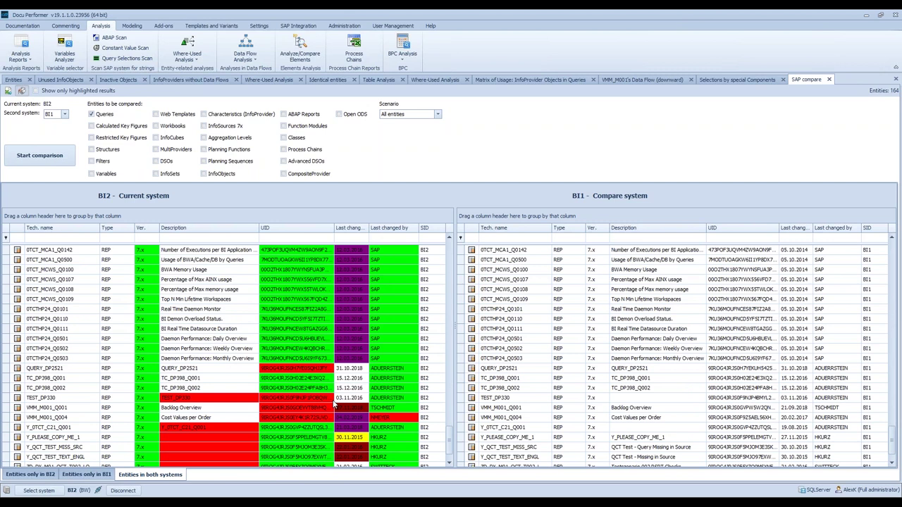
click(273, 370)
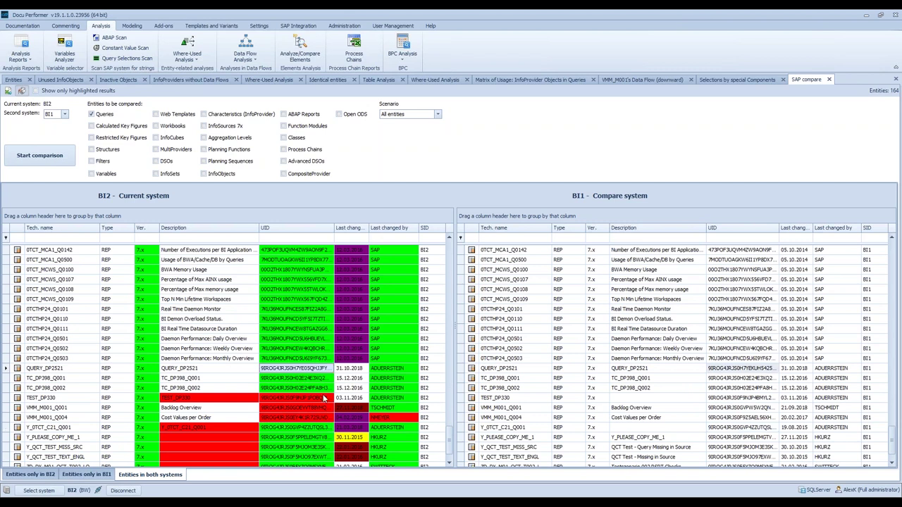
scroll(325, 405, down, 1)
click(310, 428)
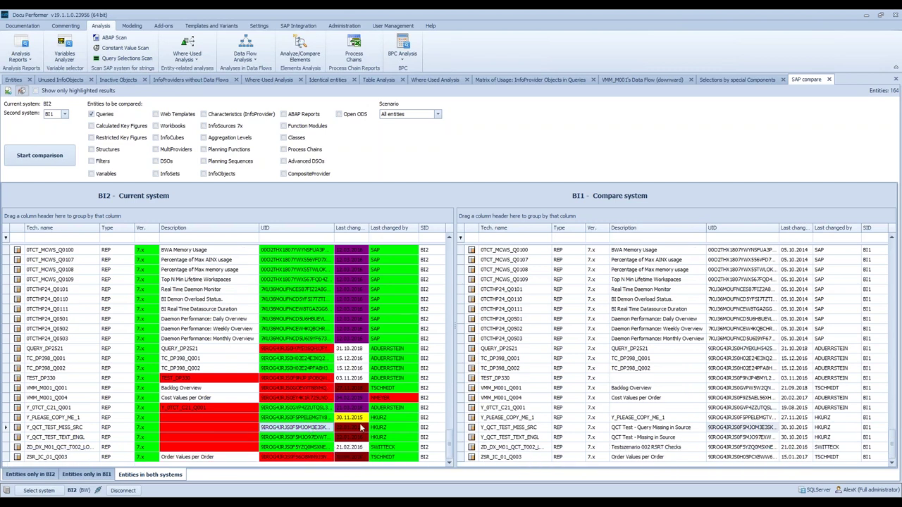
click(380, 428)
scroll(394, 441, up, 2)
scroll(399, 448, down, 2)
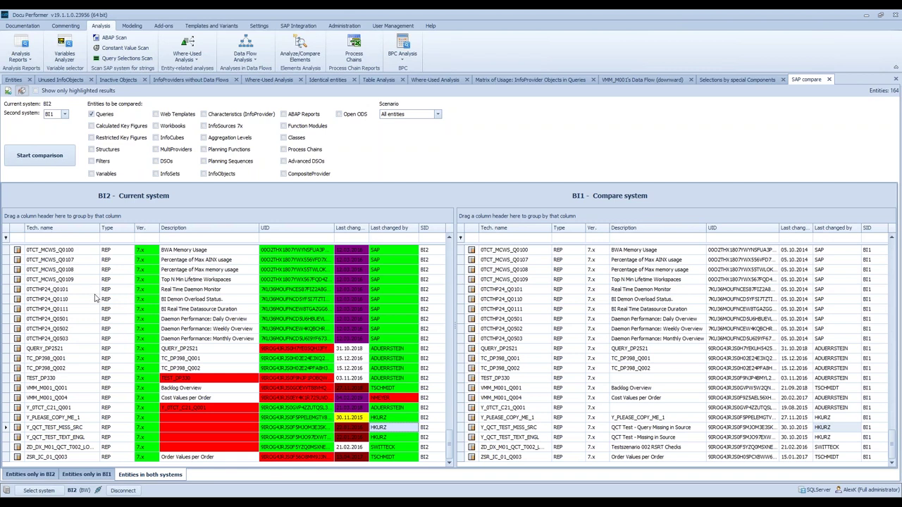
- Check 0EPM_C01's usage in coding by report YBT_PROG0002, then close the Where-Used Analysis
click(269, 80)
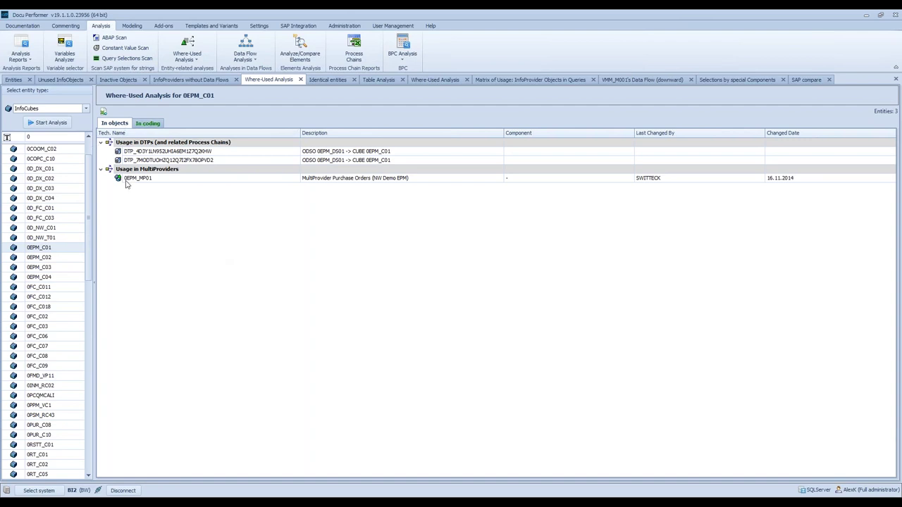
click(143, 126)
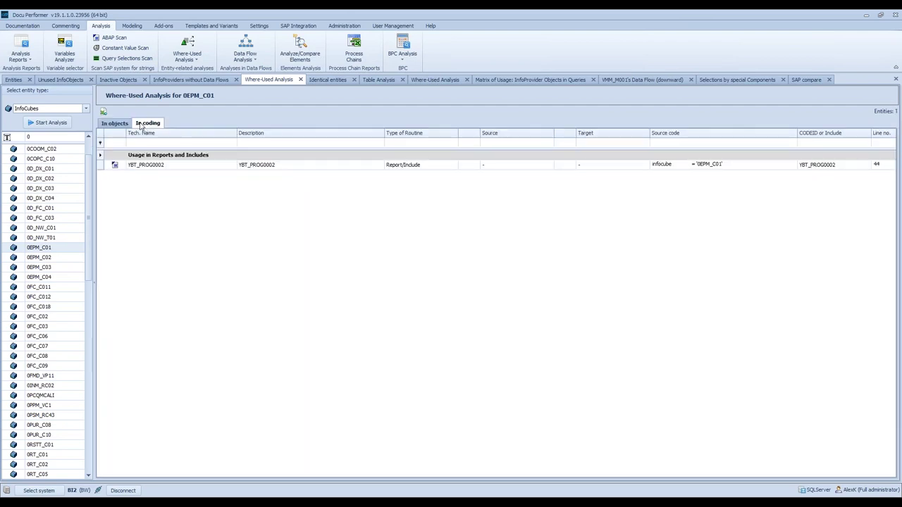
click(158, 166)
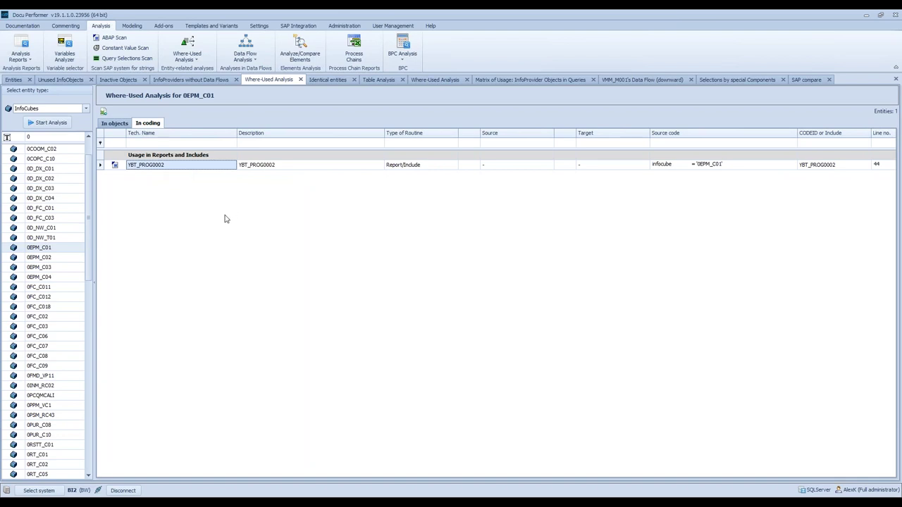
right_click(197, 167)
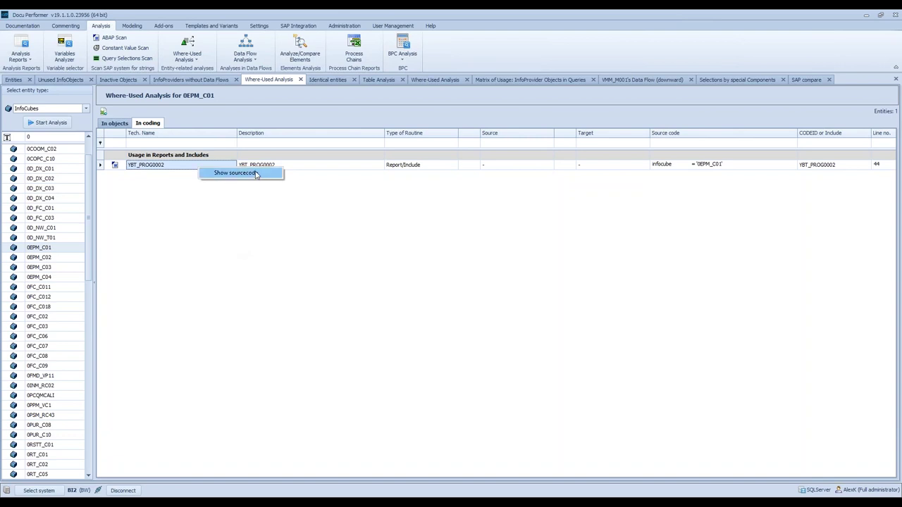
click(300, 79)
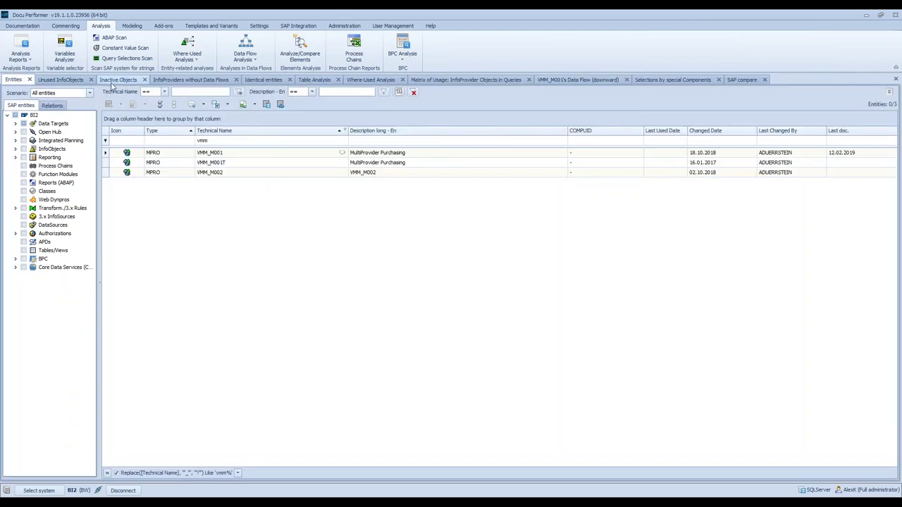
- Scroll through the Inactive Objects list, close it, and start the Variables Analyzer
click(113, 82)
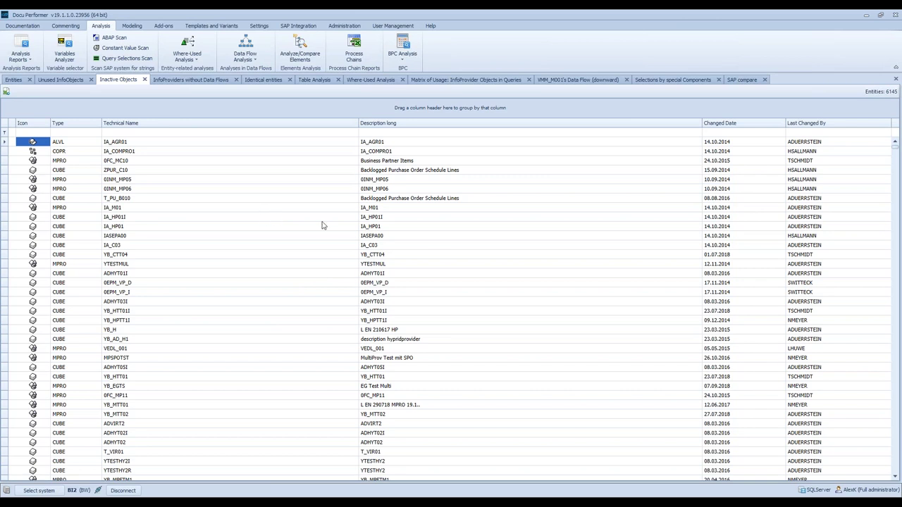
scroll(540, 286, down, 15)
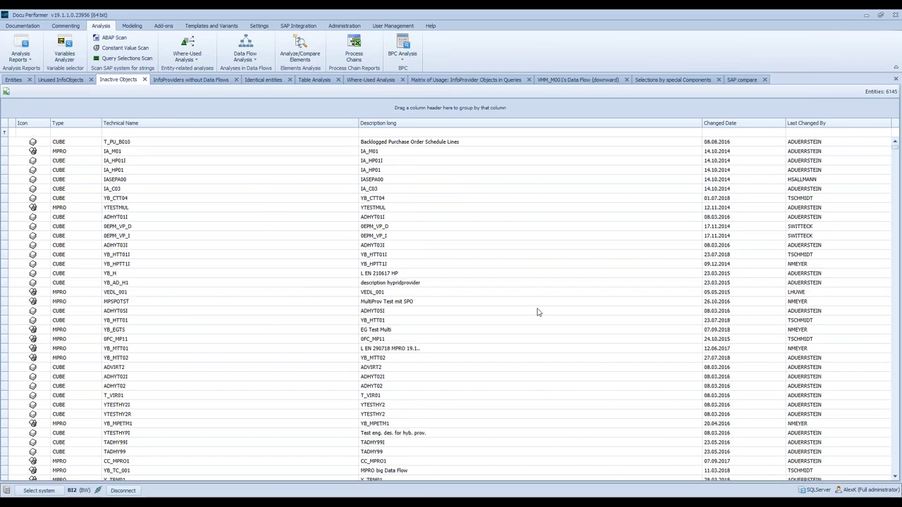
scroll(455, 333, down, 12)
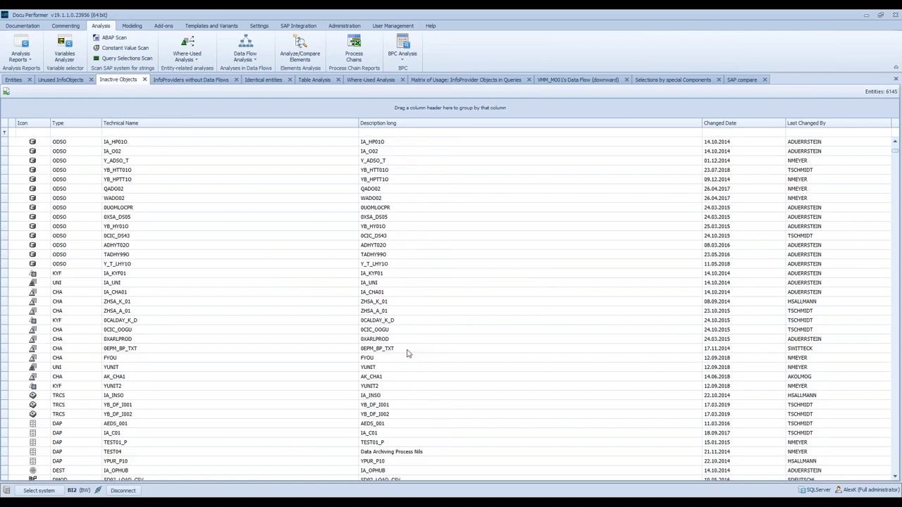
scroll(396, 316, down, 4)
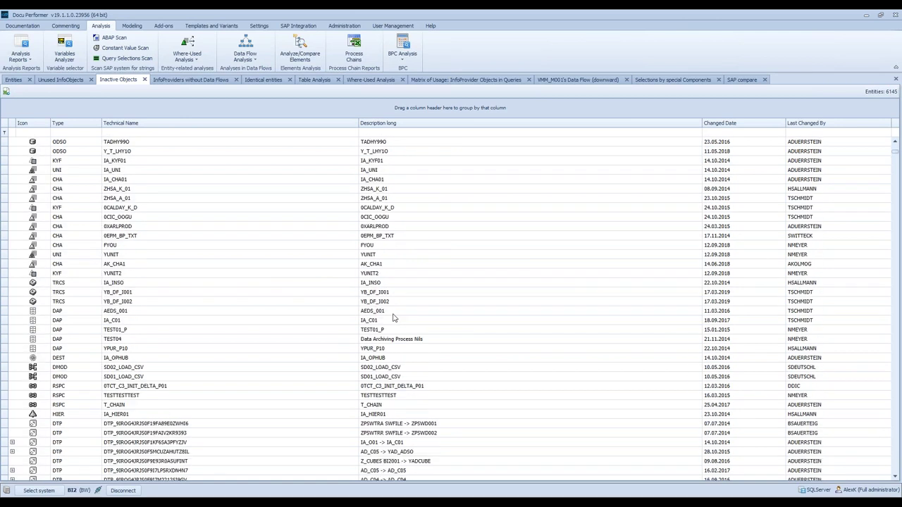
click(144, 80)
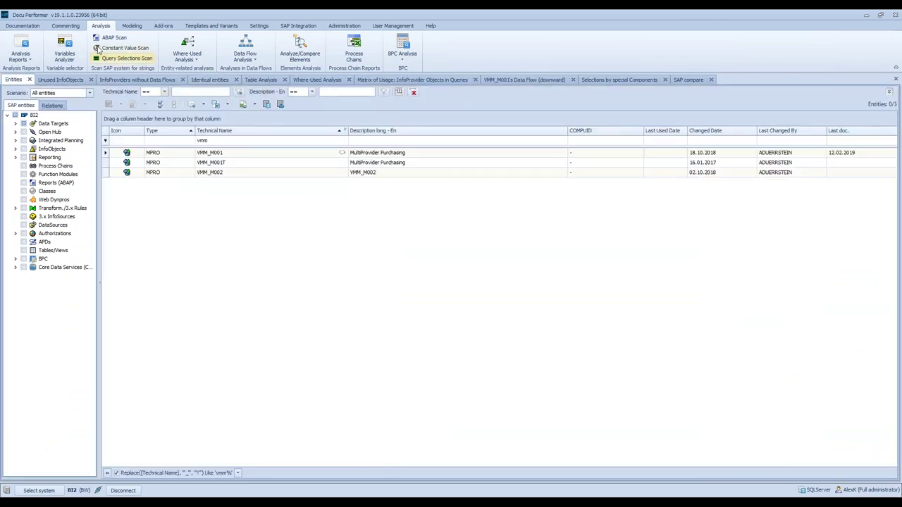
click(67, 51)
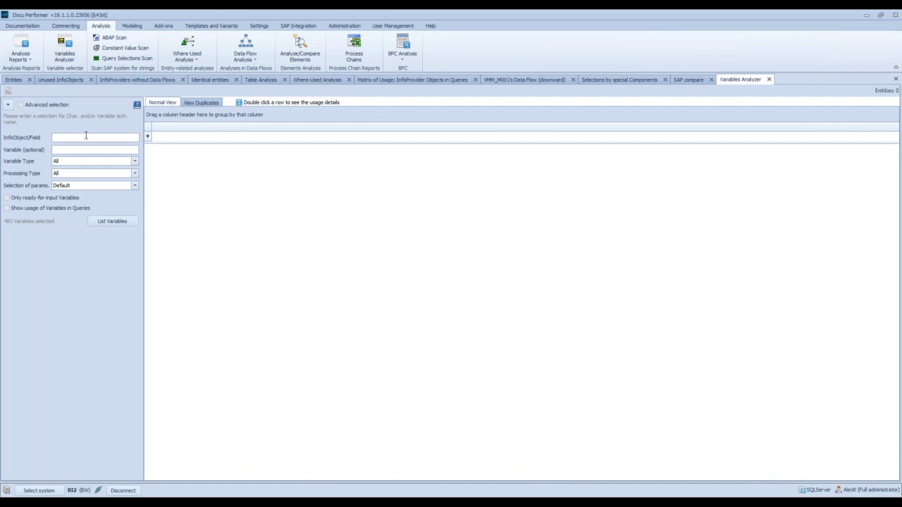
- List Characteristic value variables for InfoObject 0COUNTRY and show them in View Duplicates
click(87, 136)
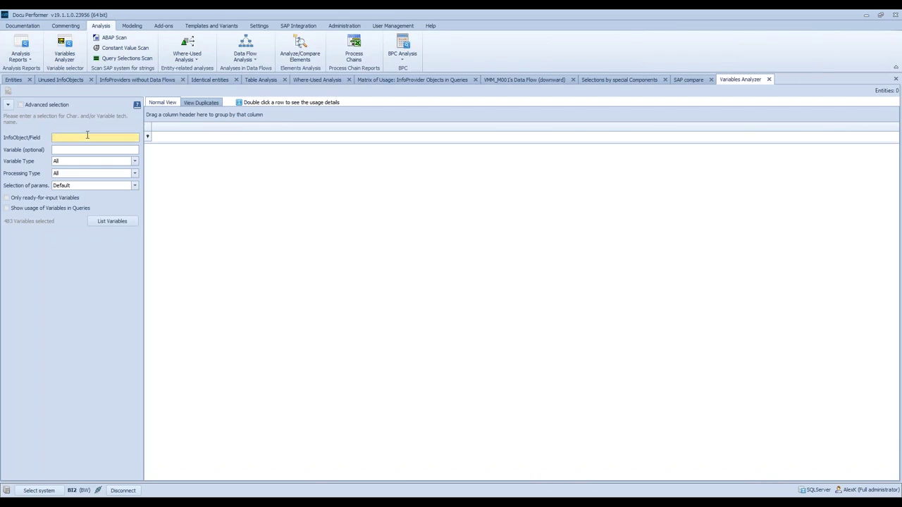
text(0)
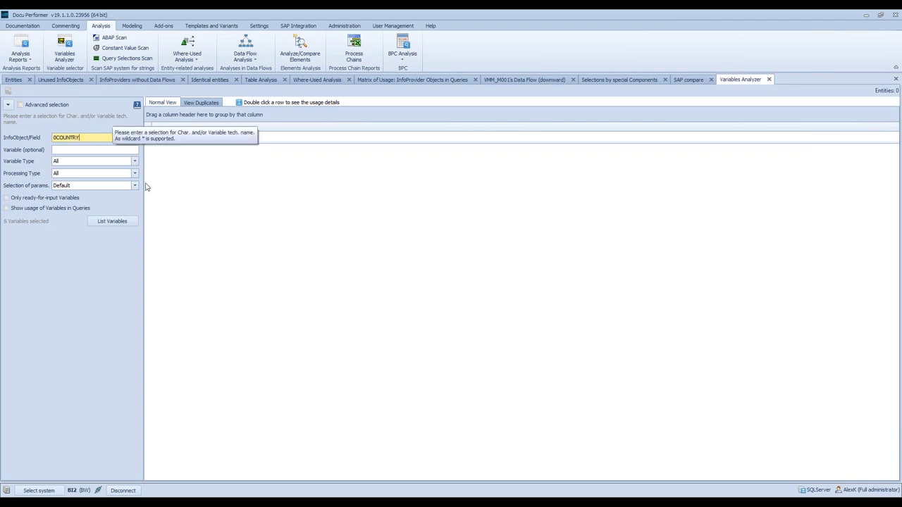
click(76, 163)
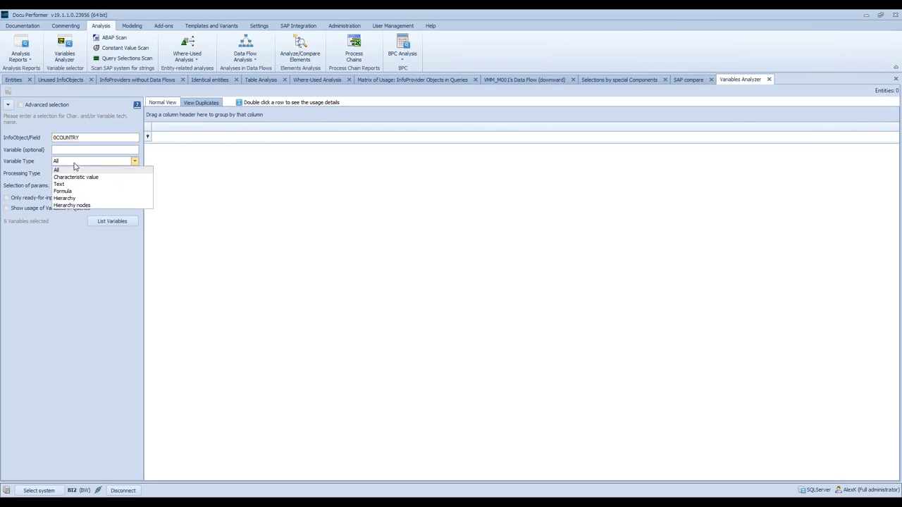
click(111, 178)
click(109, 223)
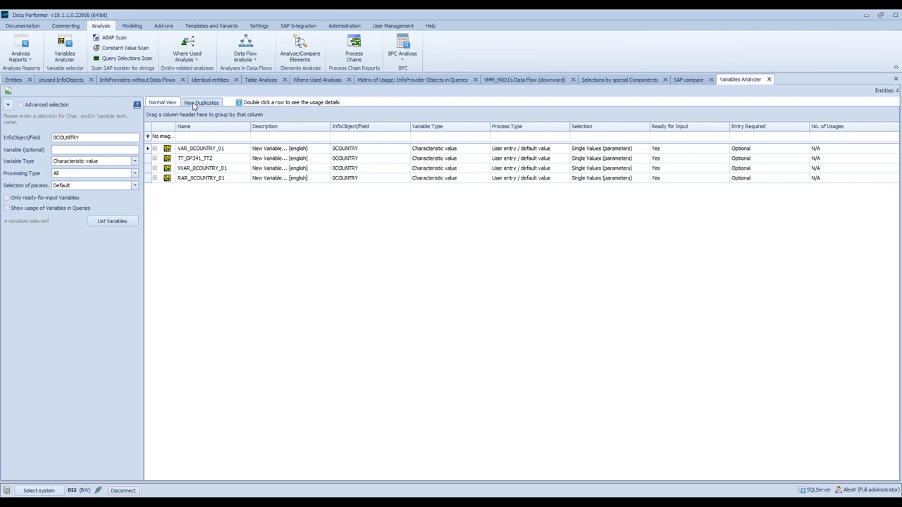
click(194, 103)
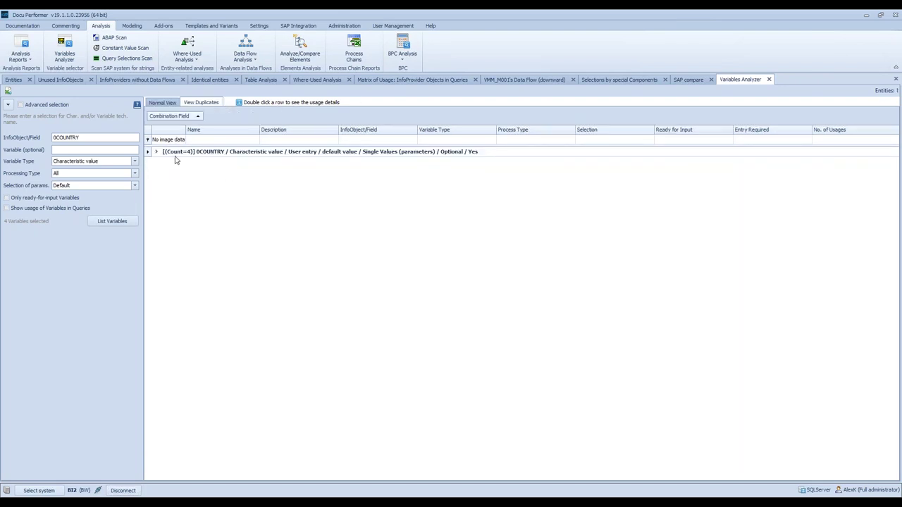
- Load query usages for VAR_0COUNTRY_01 (16), TT_DP341_TT2 (2), XVAR_0COUNTRY_01 (1), RAR_0COUNTRY_01 (0)
click(156, 152)
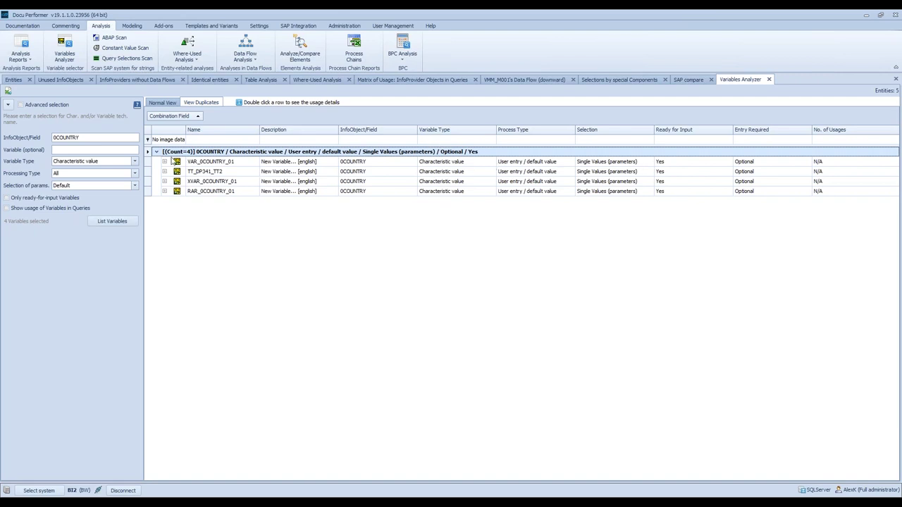
click(193, 163)
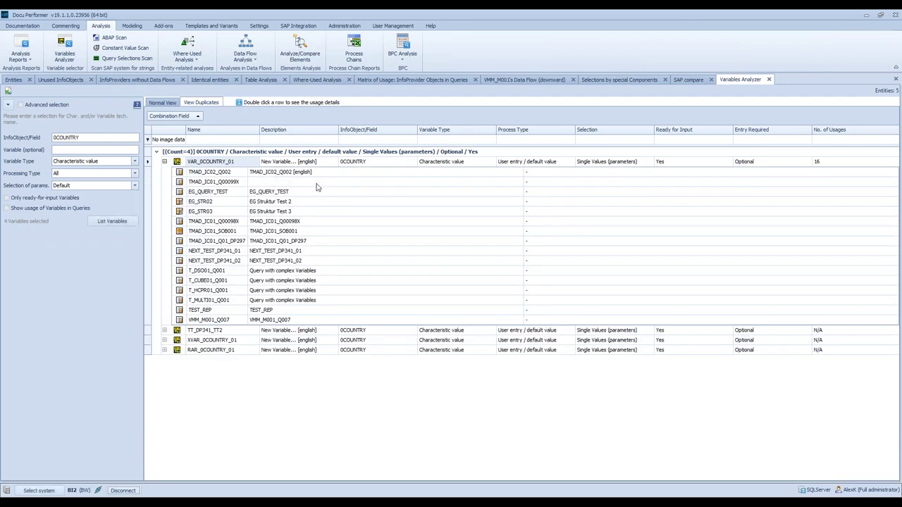
click(212, 332)
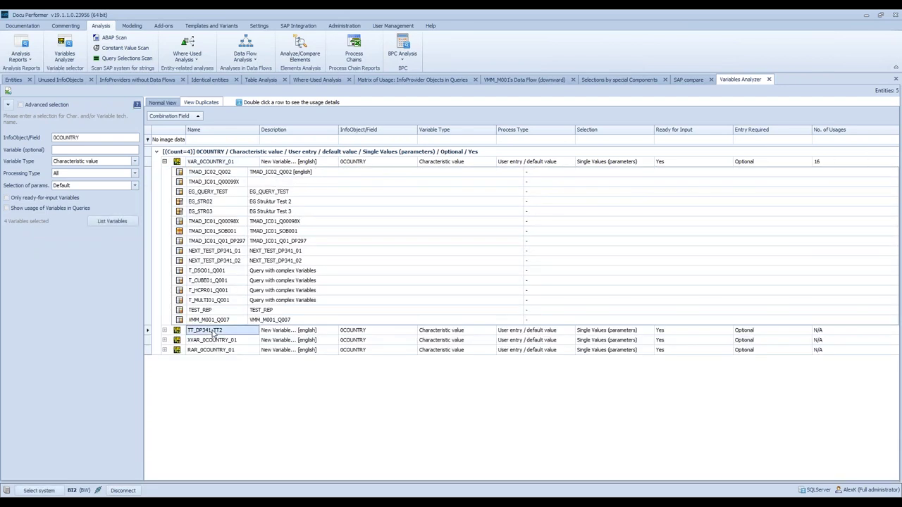
double_click(237, 331)
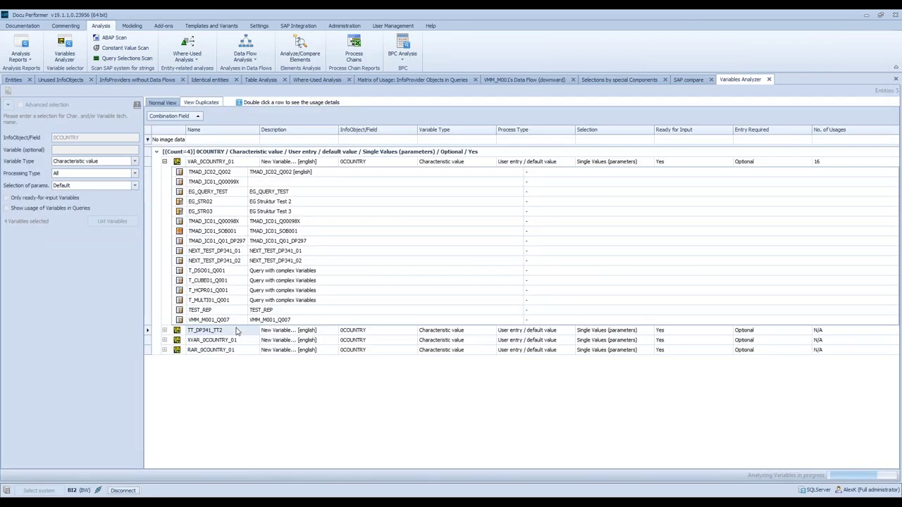
click(215, 361)
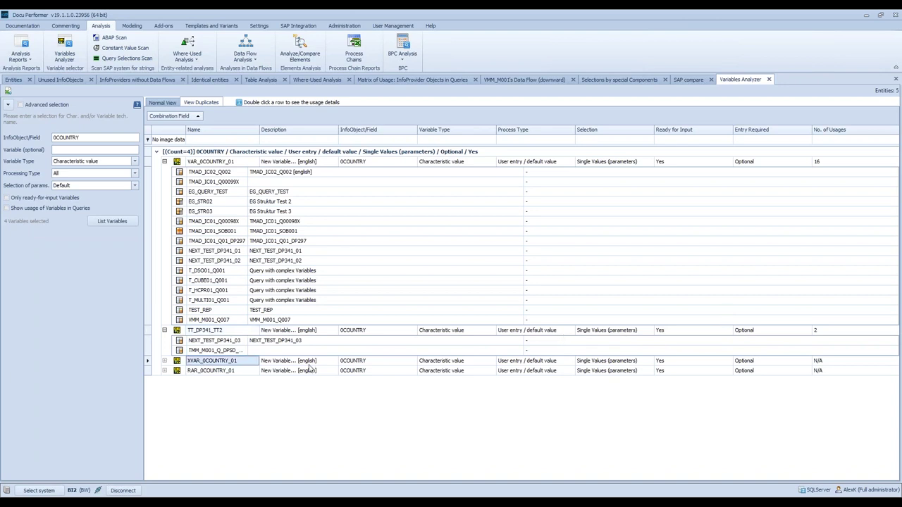
double_click(352, 367)
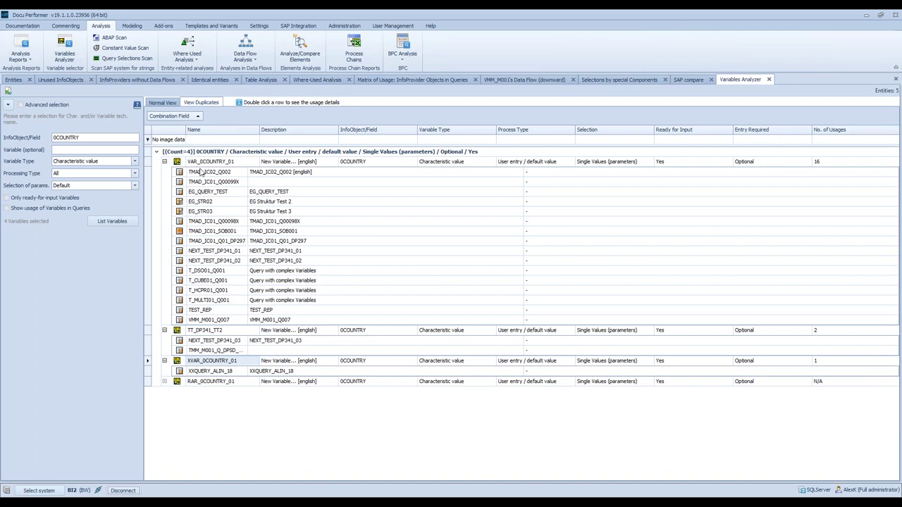
click(204, 381)
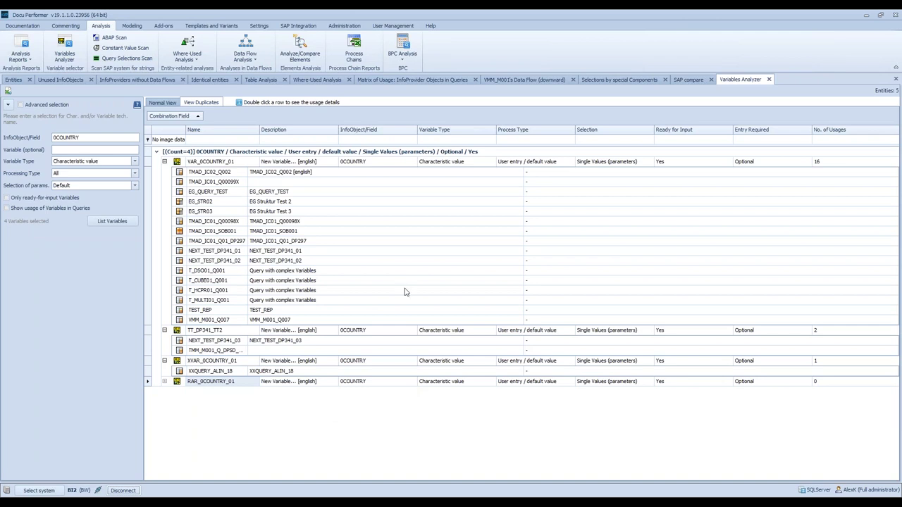
mouse_move(274, 502)
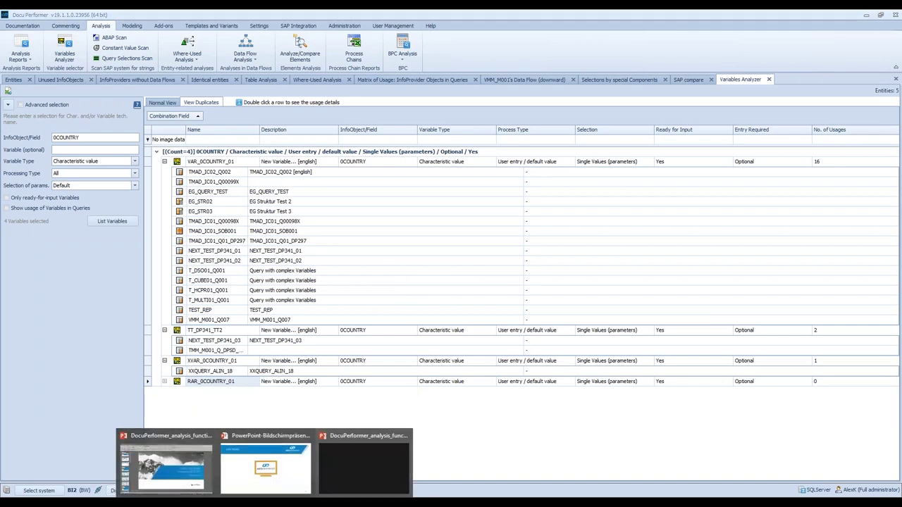
- Return to the slideshow and advance to slide 23, revealing its first BO & HANA bullet
click(385, 458)
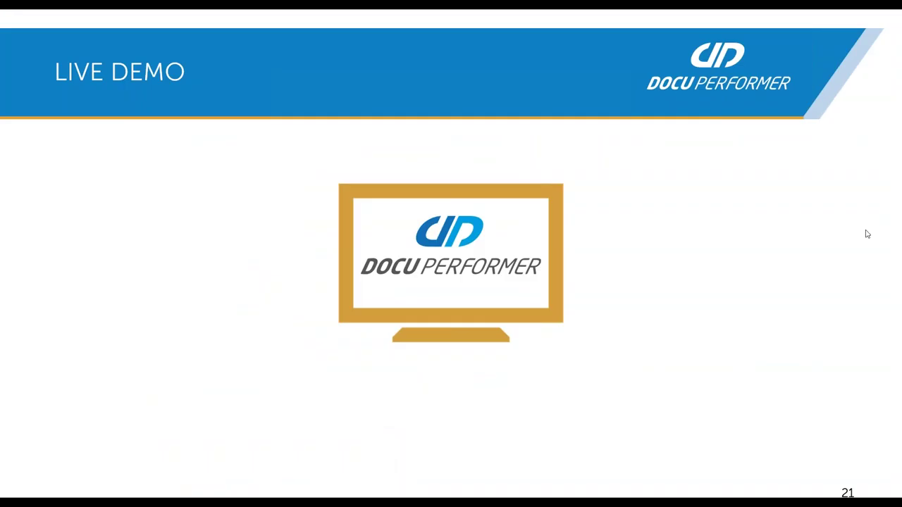
key(Right)
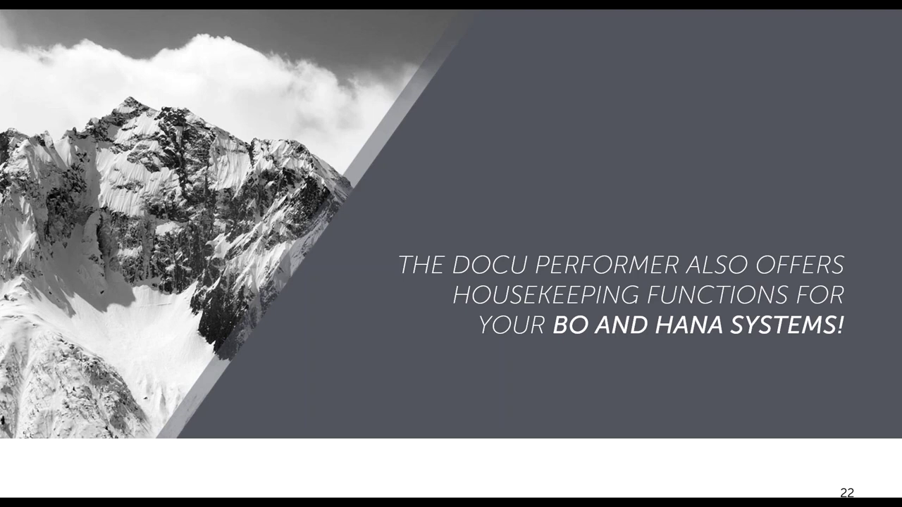
key(Right)
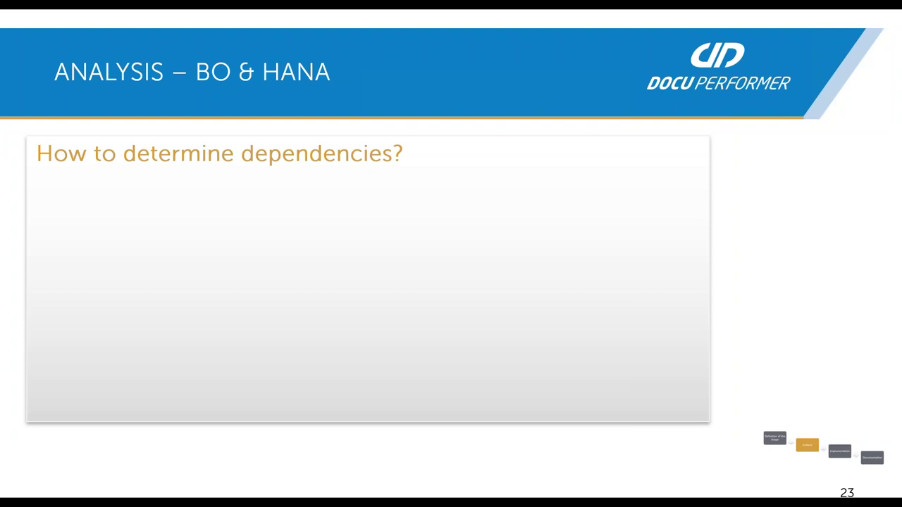
key(Right)
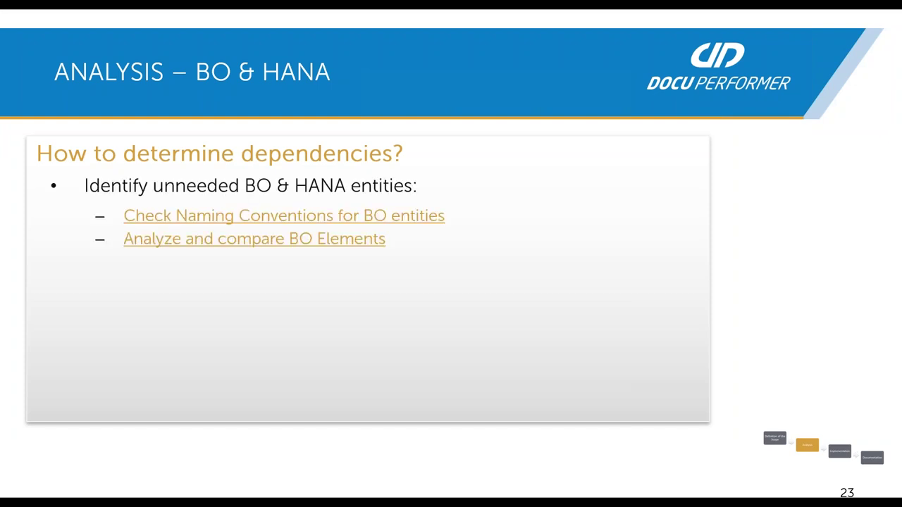